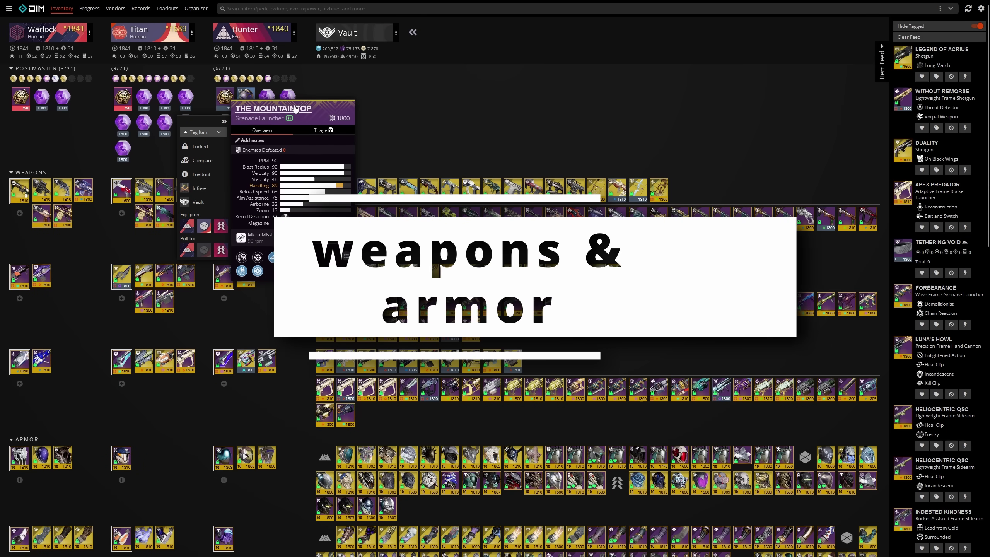
Open The Mountaintop's full Armory details and scroll through its light.gg curated and random rolls.
click(295, 108)
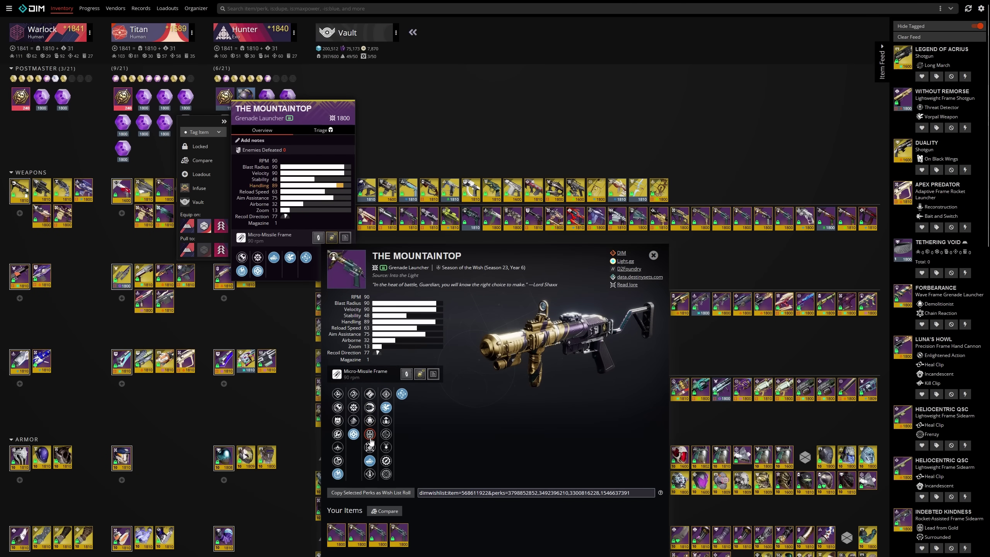
mouse_move(386, 437)
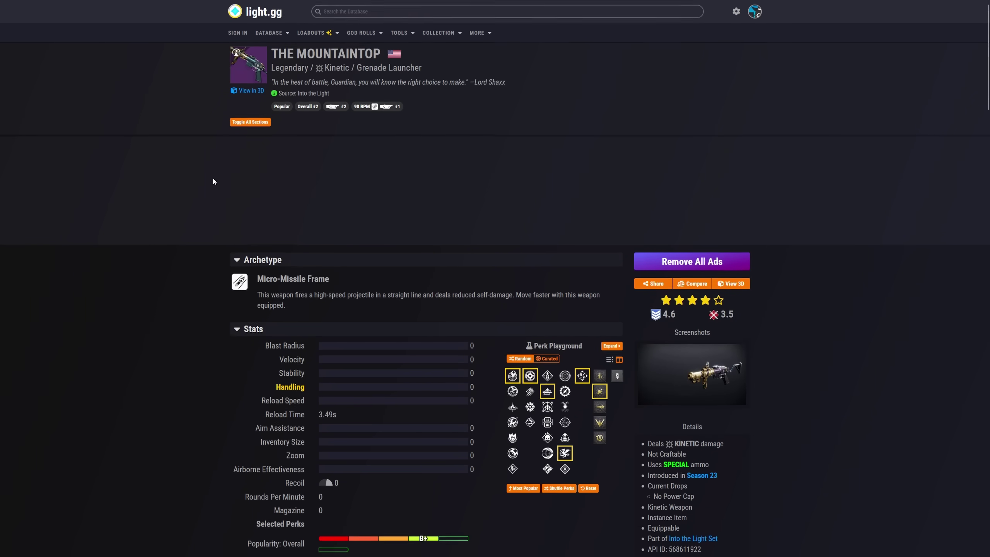
scroll(213, 182, down, 6)
scroll(204, 212, down, 8)
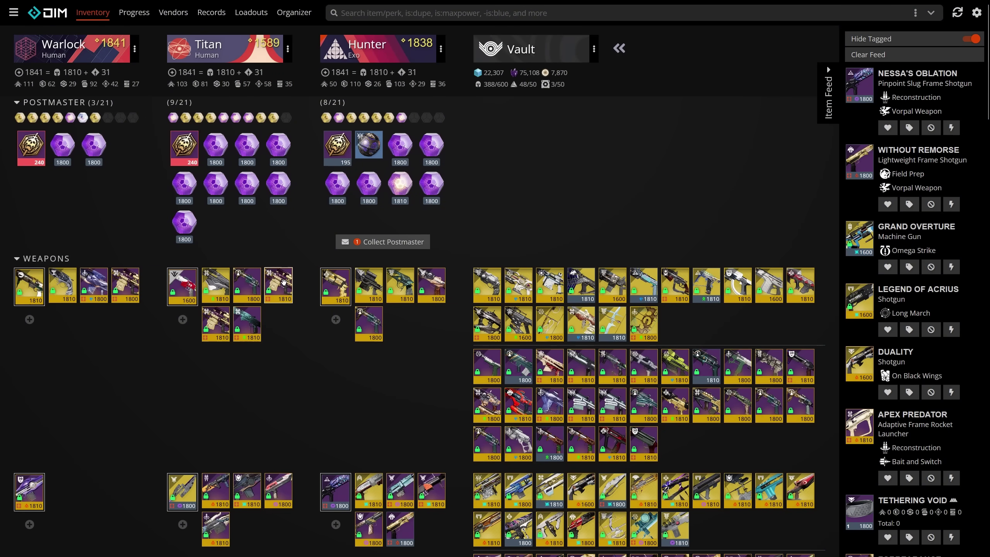
Tag The Supremacy sniper rifle as Keep.
click(284, 282)
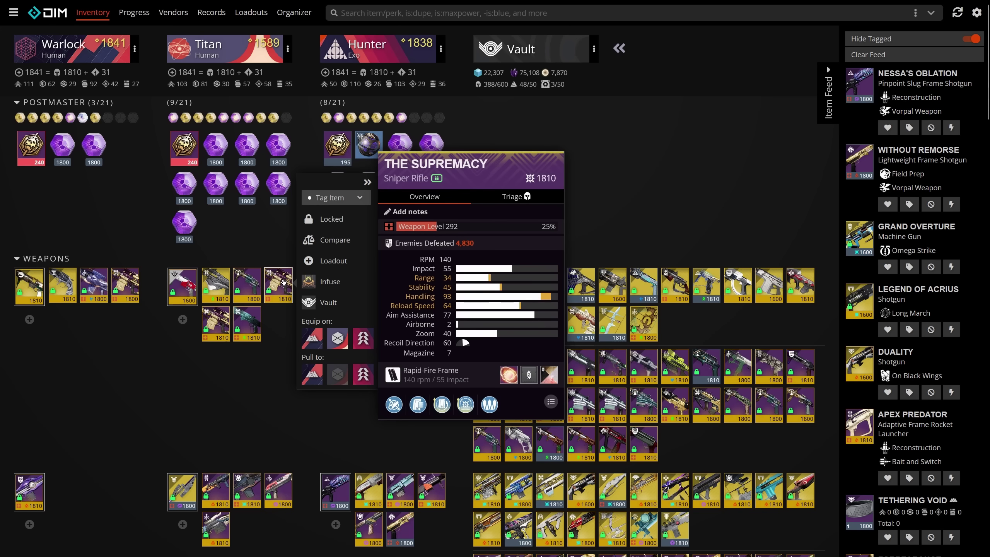
click(351, 202)
click(333, 231)
click(268, 341)
Favorite Without Remorse, filter to shotguns and tag all 19 shotguns as Favorite.
click(888, 204)
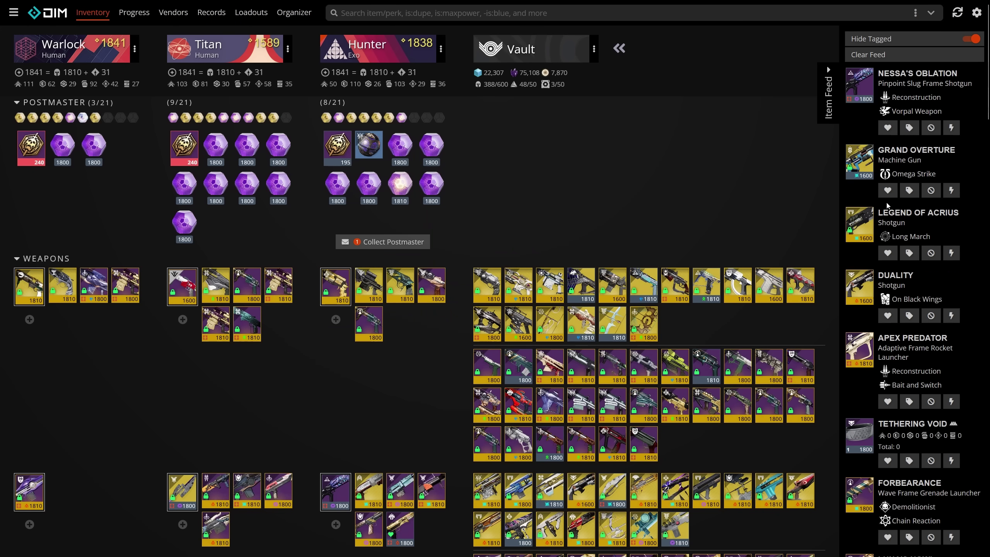
key(question)
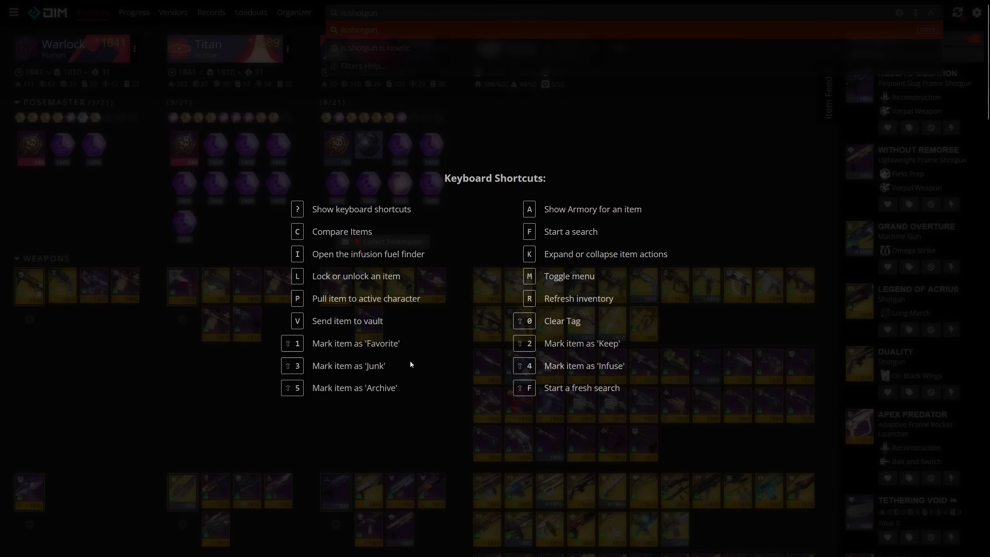
click(410, 364)
click(915, 13)
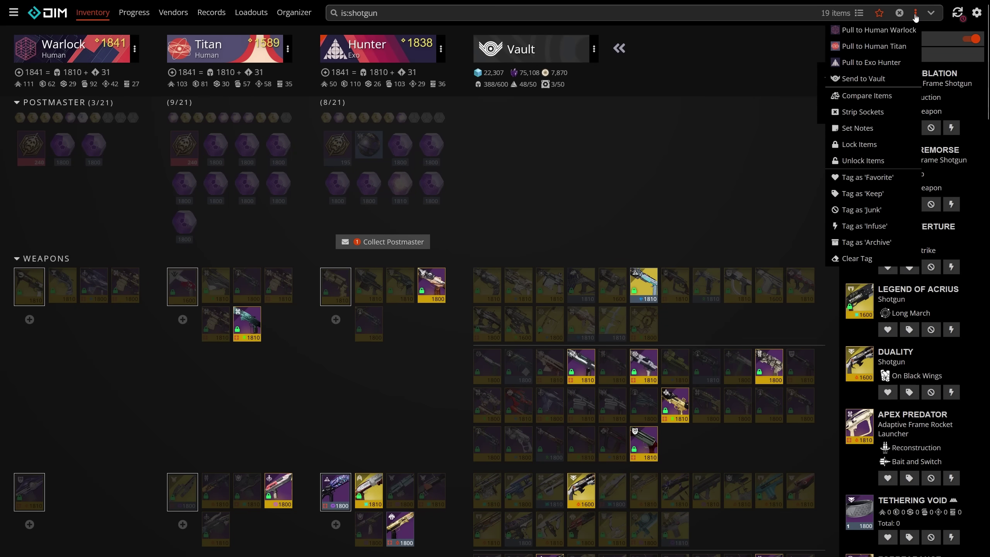
click(865, 177)
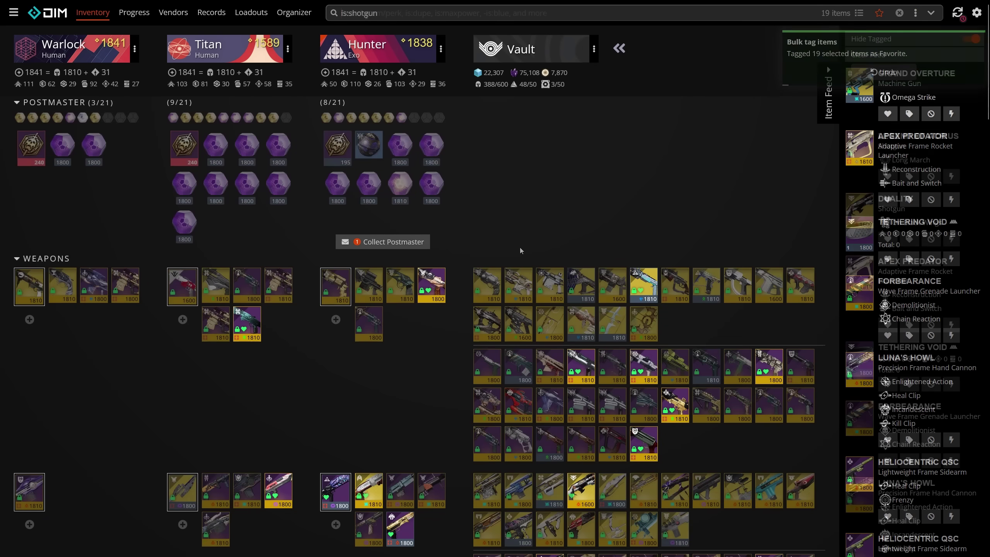
Search tag:favorite, inspect Without Remorse, Retrofuturist and IKELOS_SG, then clear the filter.
key(slash)
text(tag:favori)
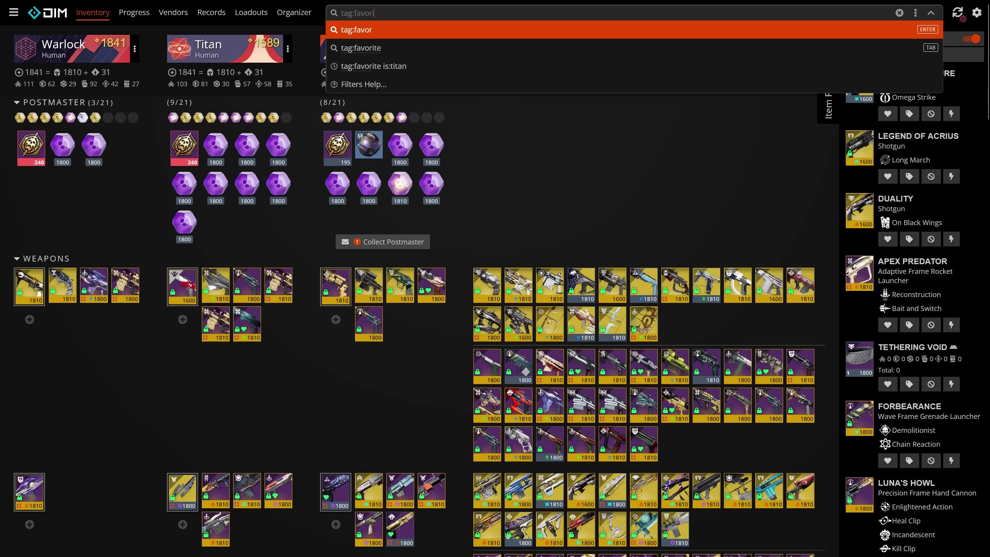
text(te)
key(Return)
scroll(322, 161, down, 5)
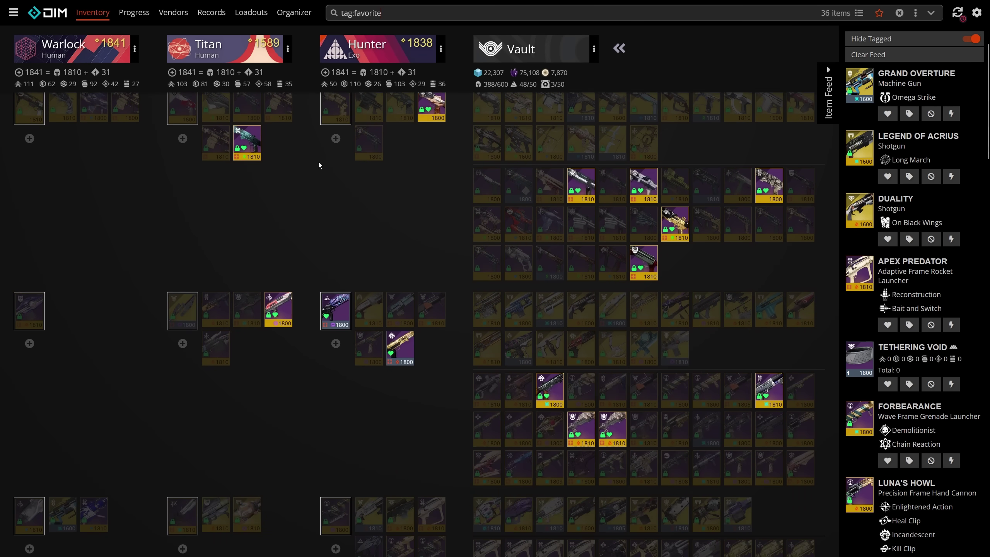
click(423, 108)
click(400, 347)
click(279, 309)
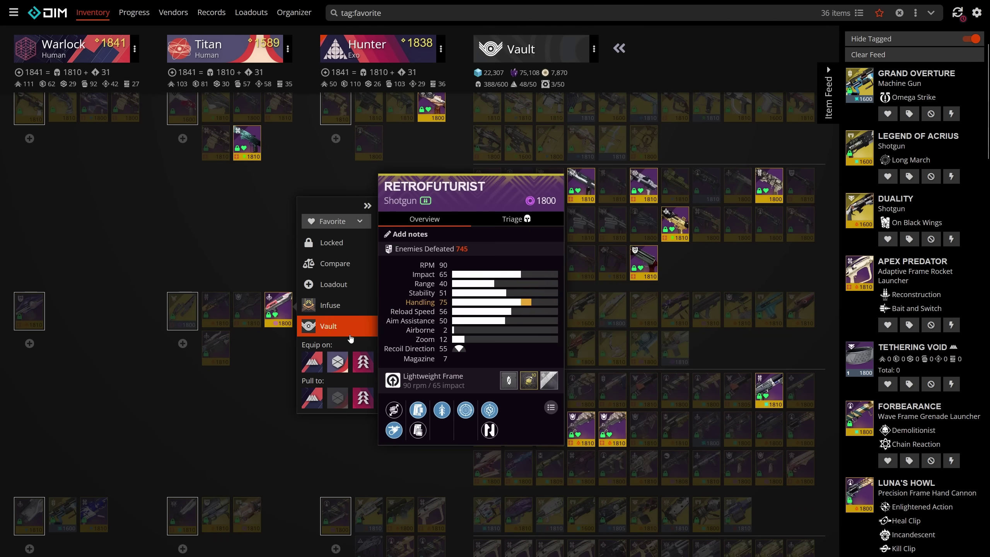
click(609, 428)
scroll(368, 229, up, 5)
click(899, 13)
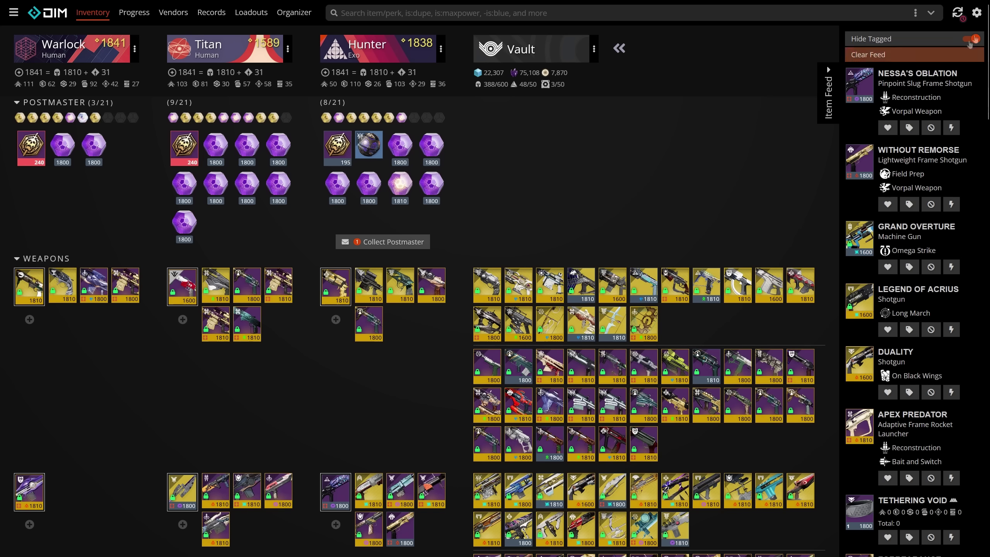
Review the 'Sync item lock state with tag' setting, then return to the inventory.
click(977, 13)
scroll(483, 240, down, 15)
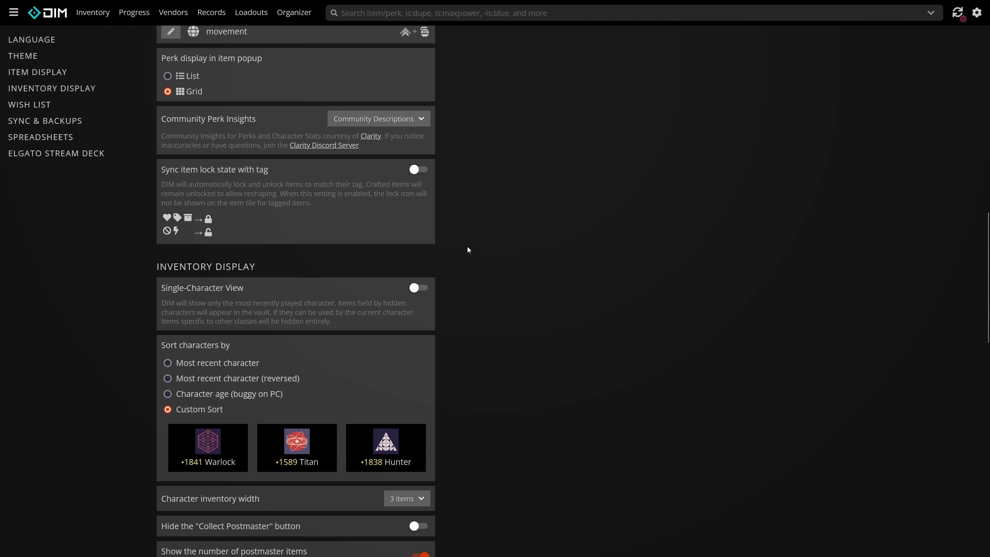
drag(238, 172, 159, 176)
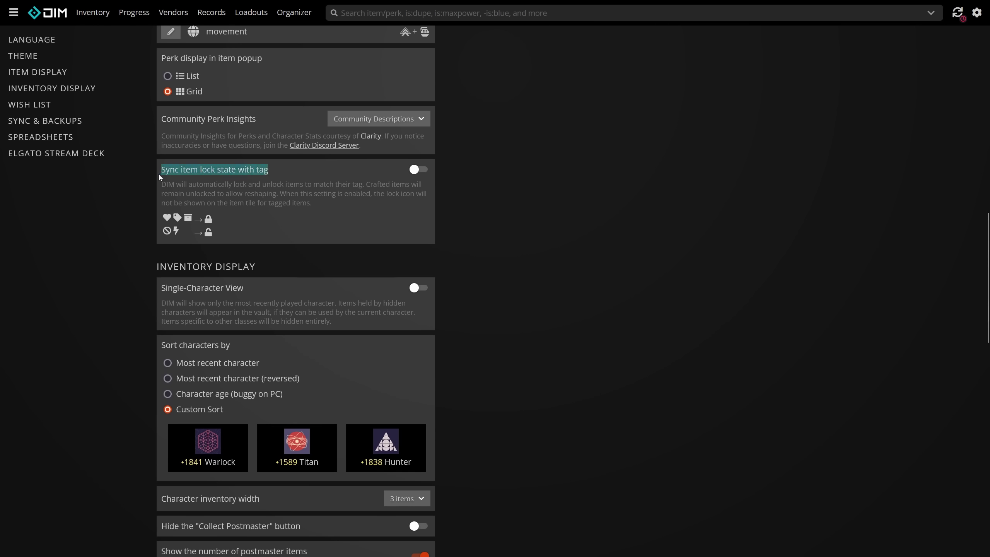
drag(219, 202, 156, 181)
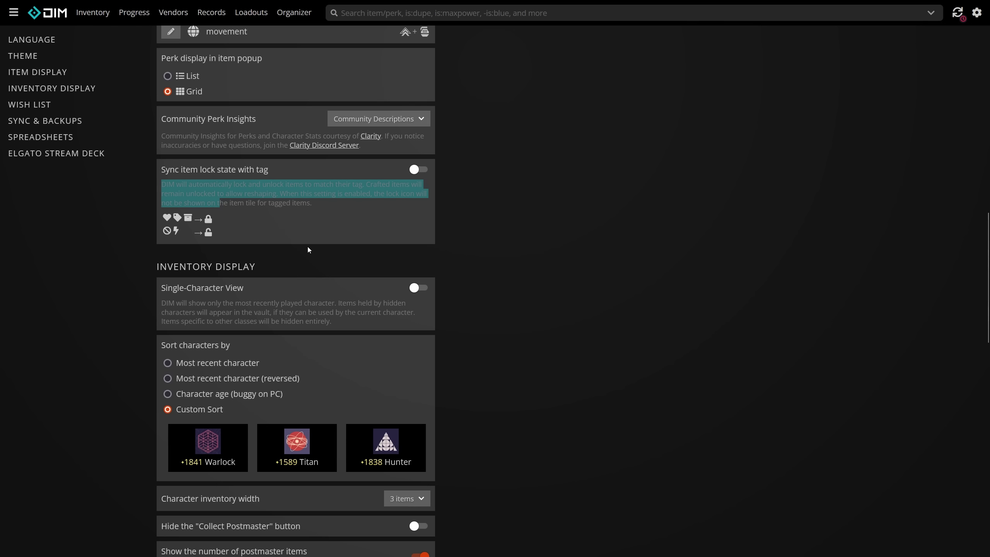
key(i)
click(279, 288)
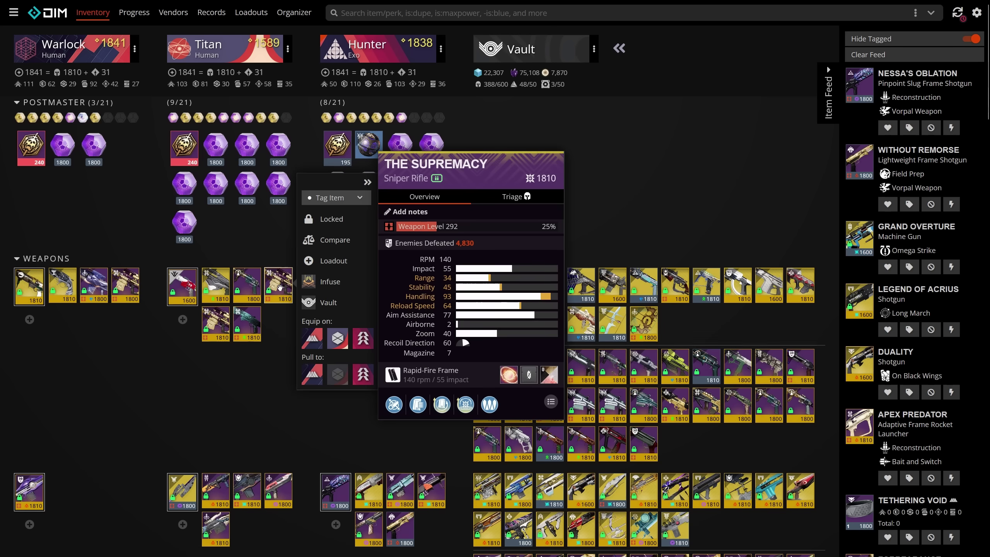
click(512, 194)
scroll(464, 234, down, 7)
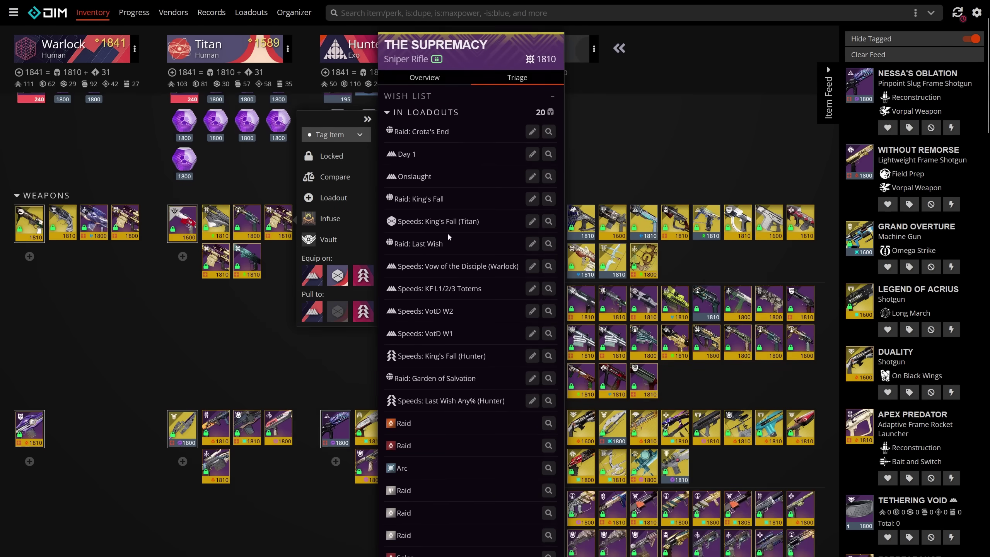
scroll(442, 243, up, 7)
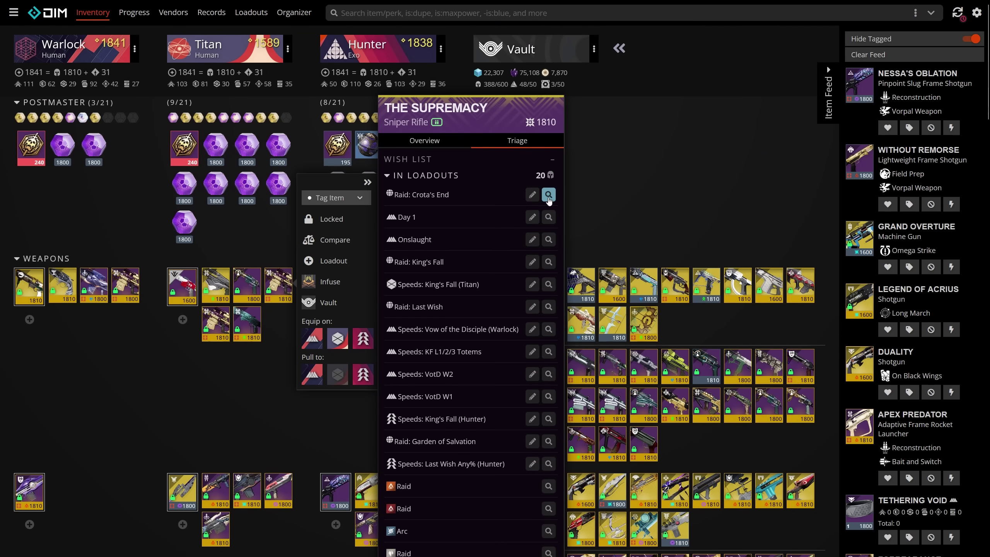
click(548, 194)
click(703, 184)
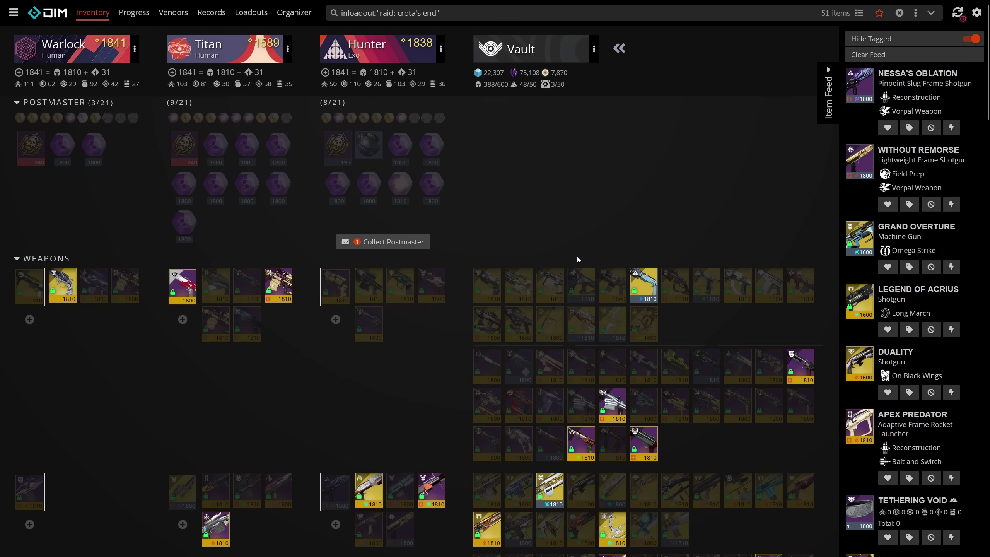
scroll(577, 256, down, 9)
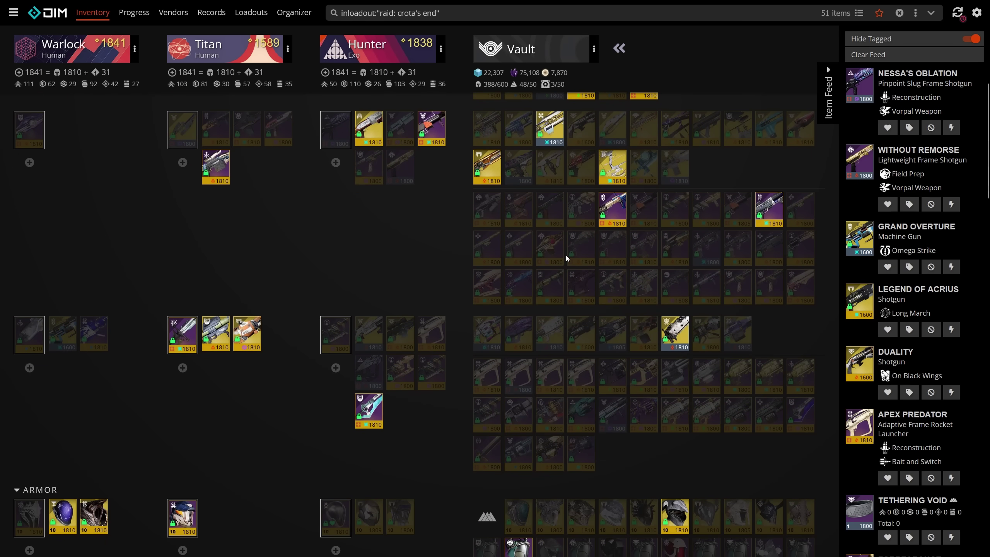
scroll(566, 256, up, 9)
mouse_move(940, 4)
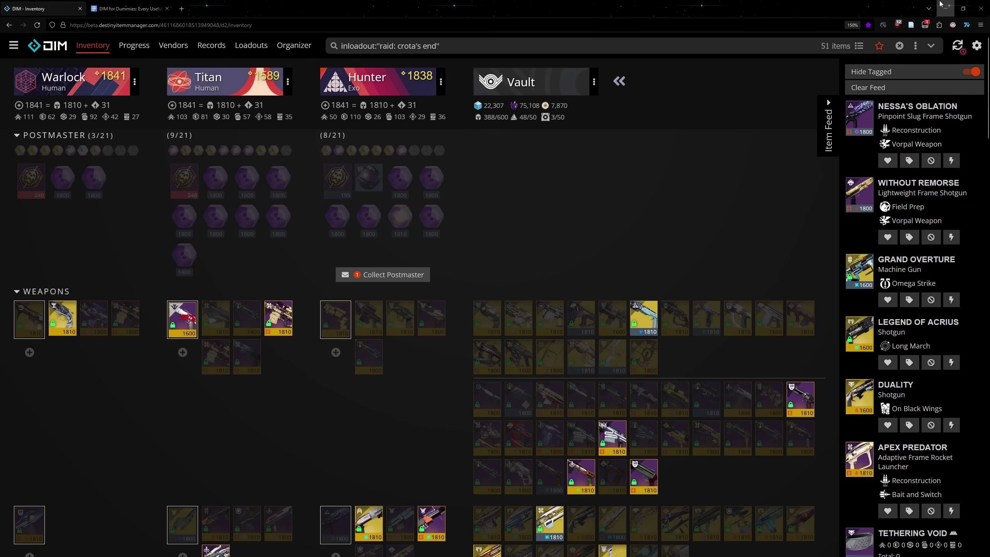
click(899, 46)
scroll(535, 208, down, 10)
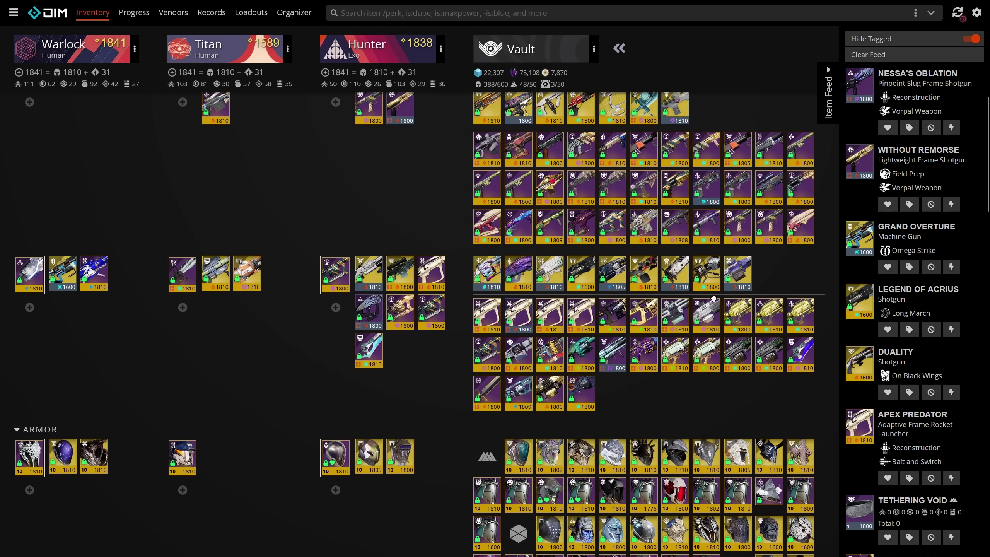
Compare all copies of Crux Termination IV with similar rocket launchers.
click(735, 312)
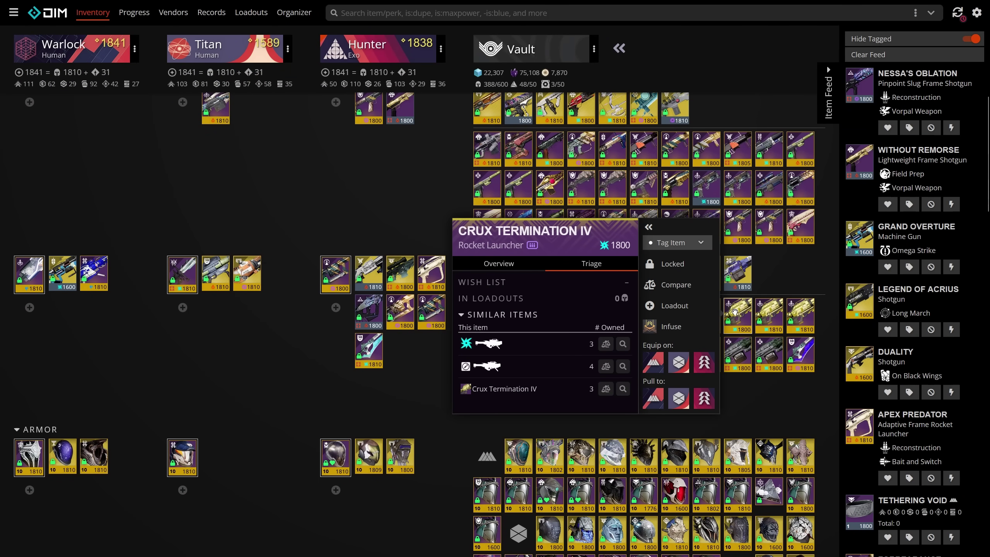
click(674, 285)
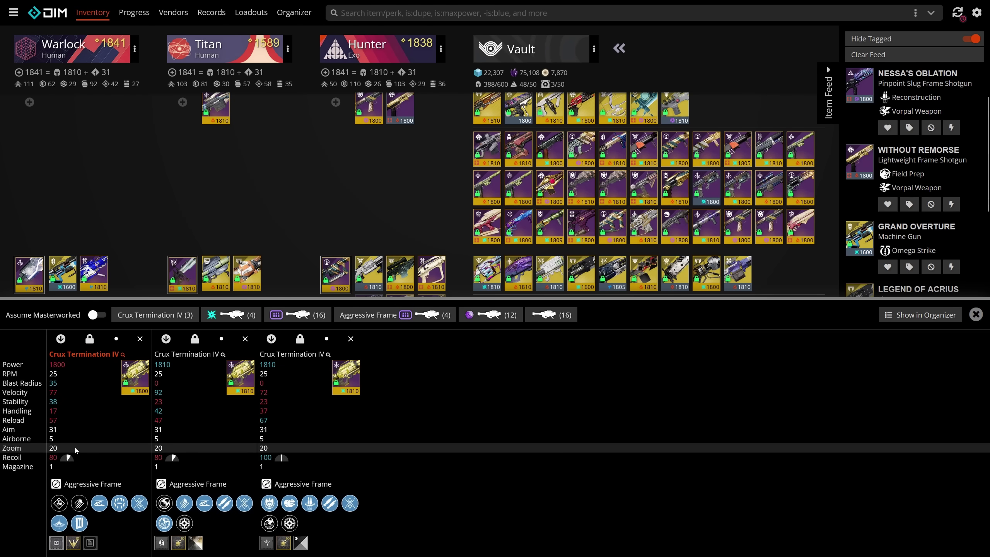
click(233, 319)
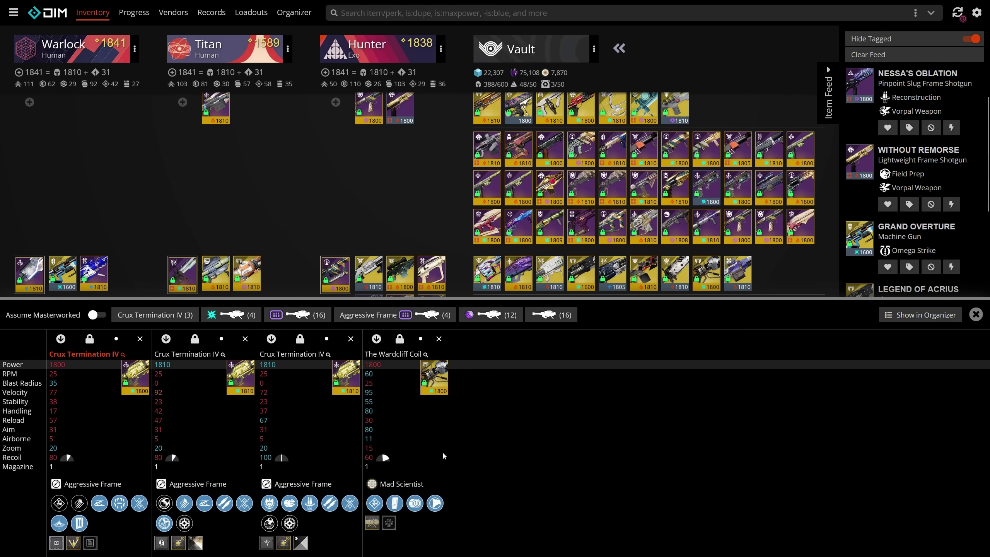
key(Escape)
scroll(564, 204, up, 10)
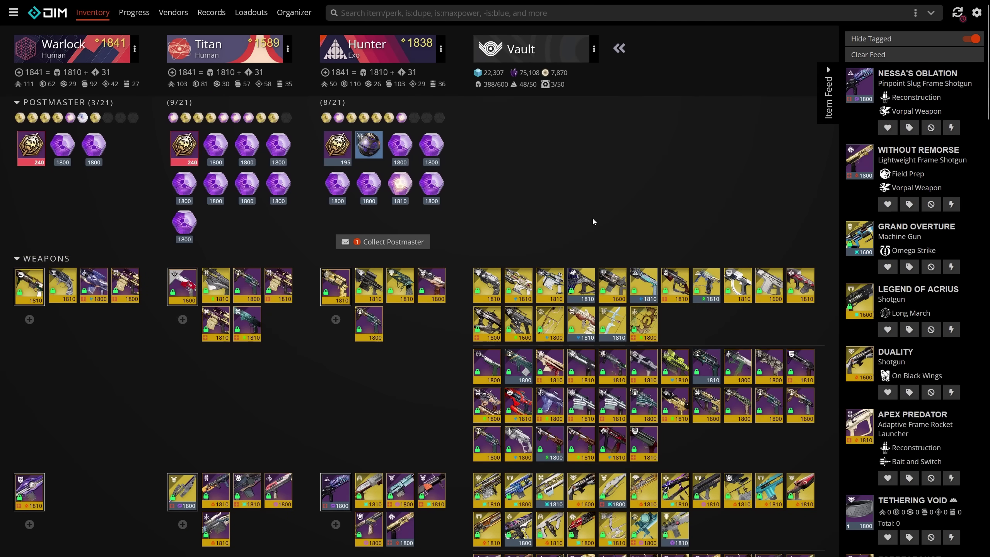
Compare Heritage against 5, 8, Pinpoint Slug Frame, 14, then all 19 shotguns.
click(581, 358)
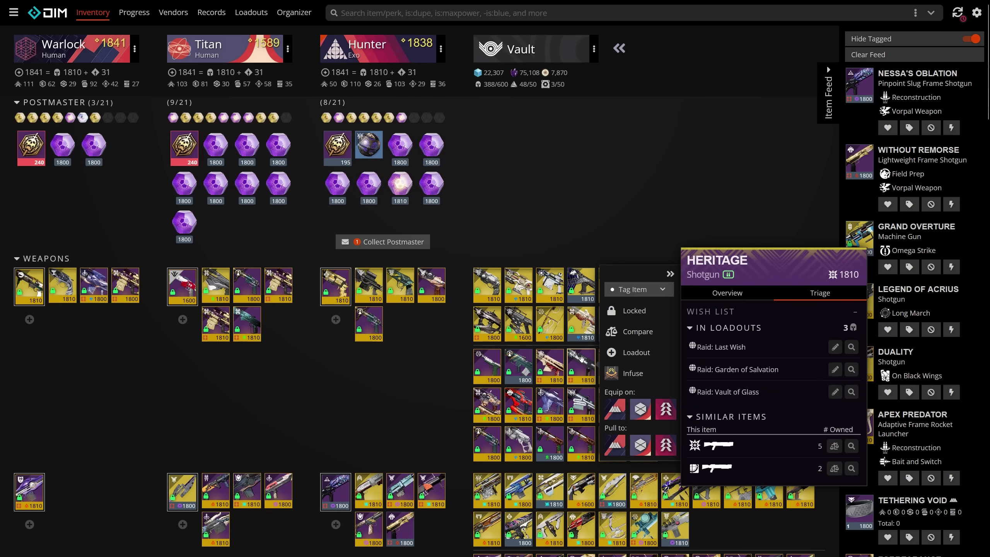
click(630, 332)
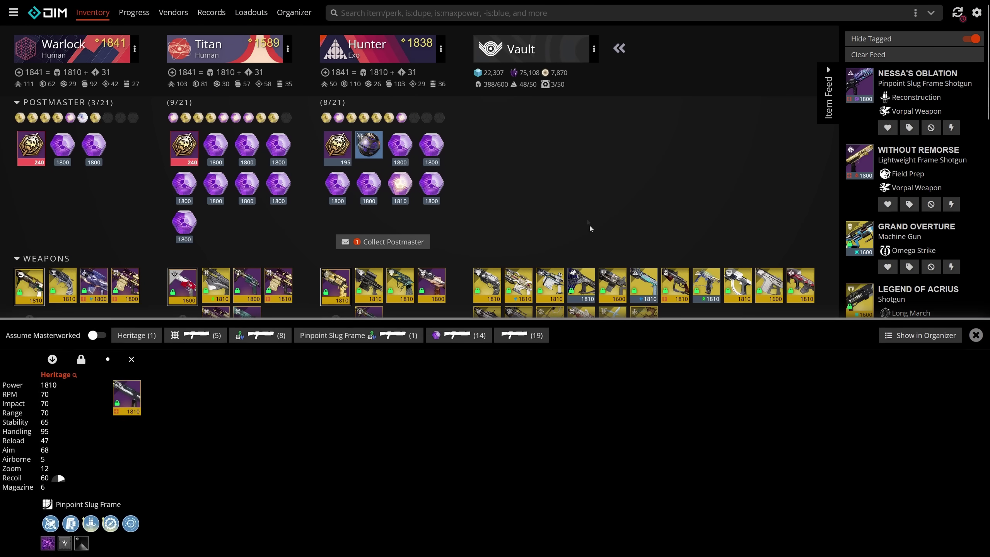
scroll(580, 208, down, 5)
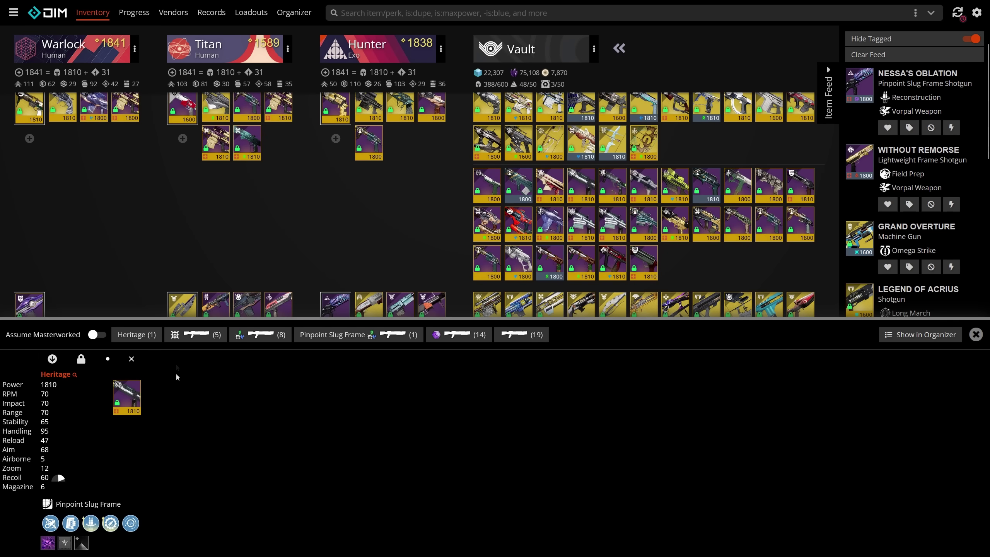
click(203, 334)
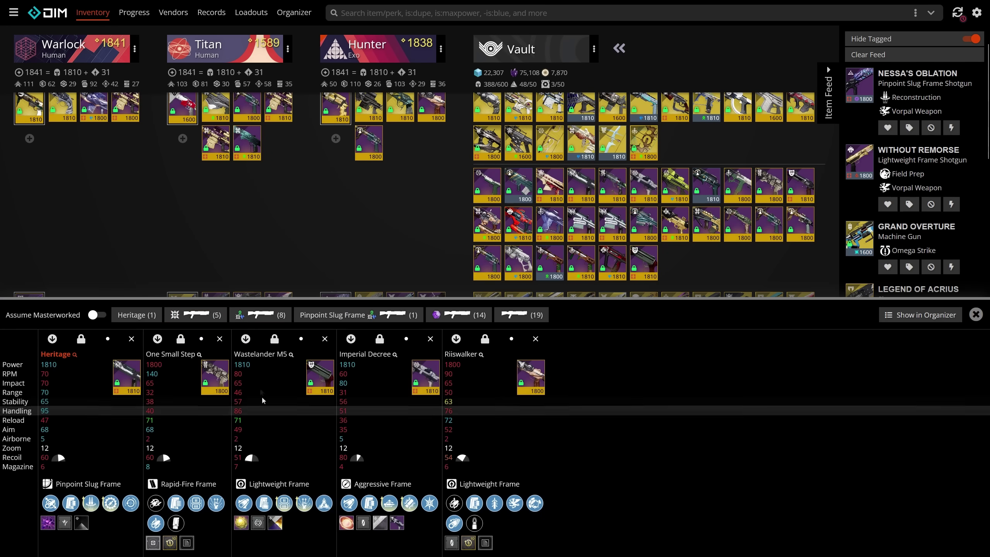
click(260, 314)
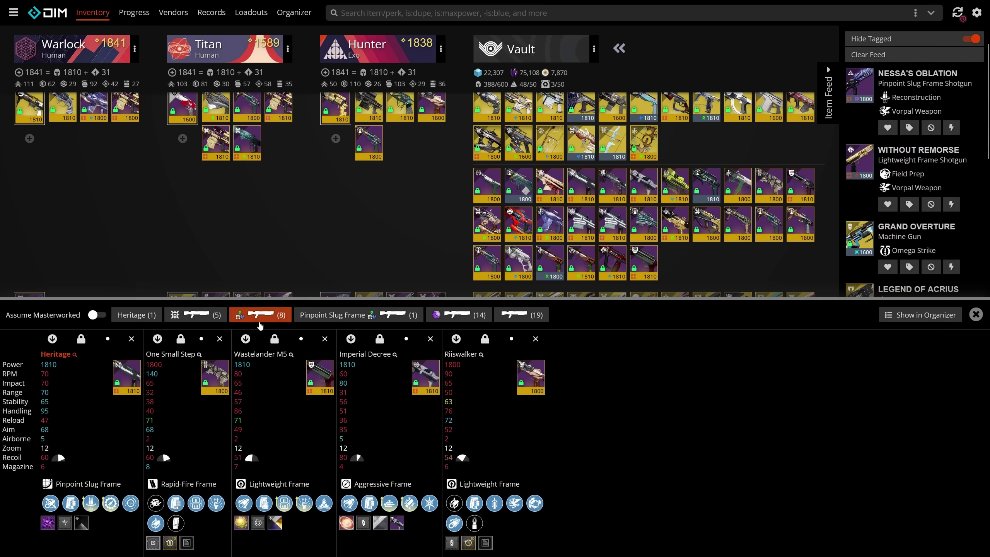
click(357, 316)
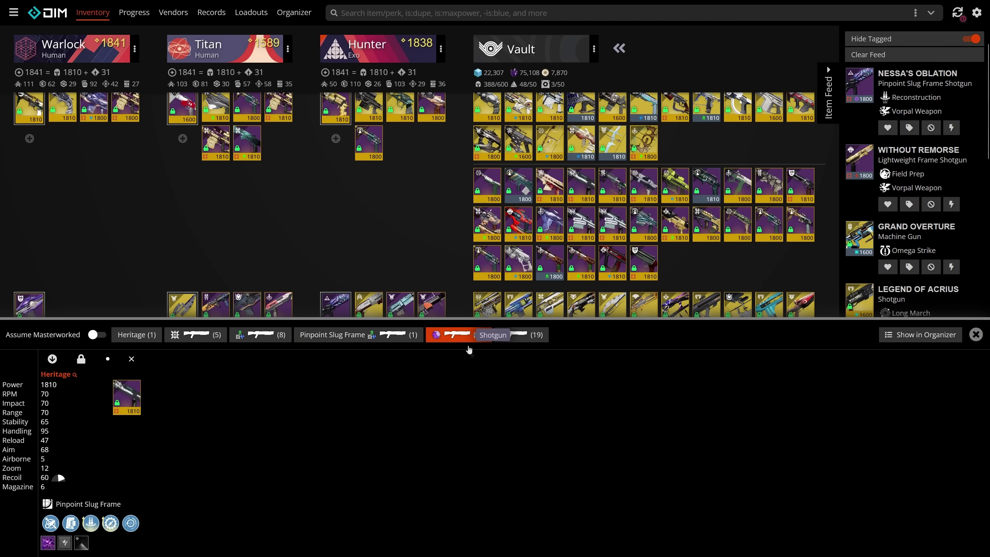
click(466, 315)
click(522, 314)
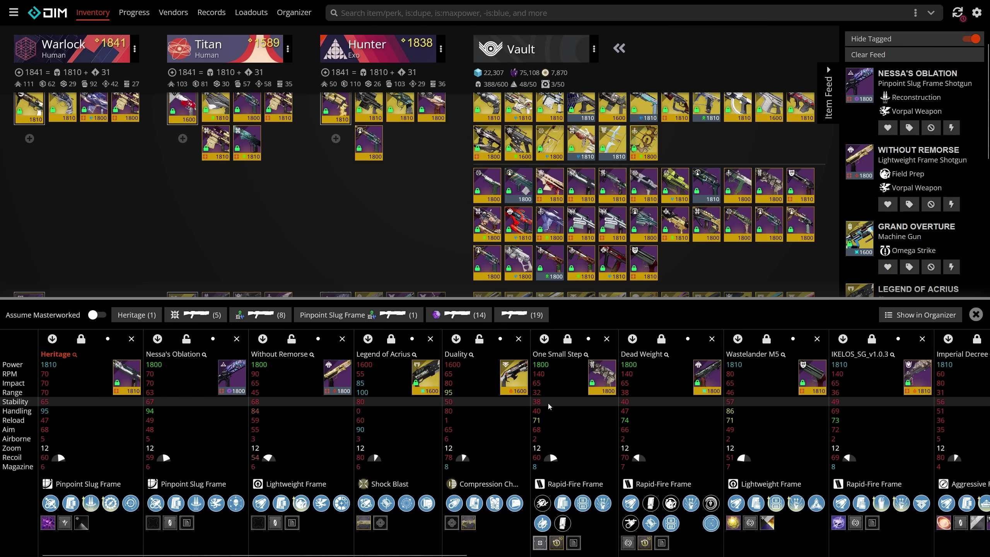
Filter to is:legendary is:grenadelauncher and compare all 36 matching items.
key(Escape)
text(fis:legendf)
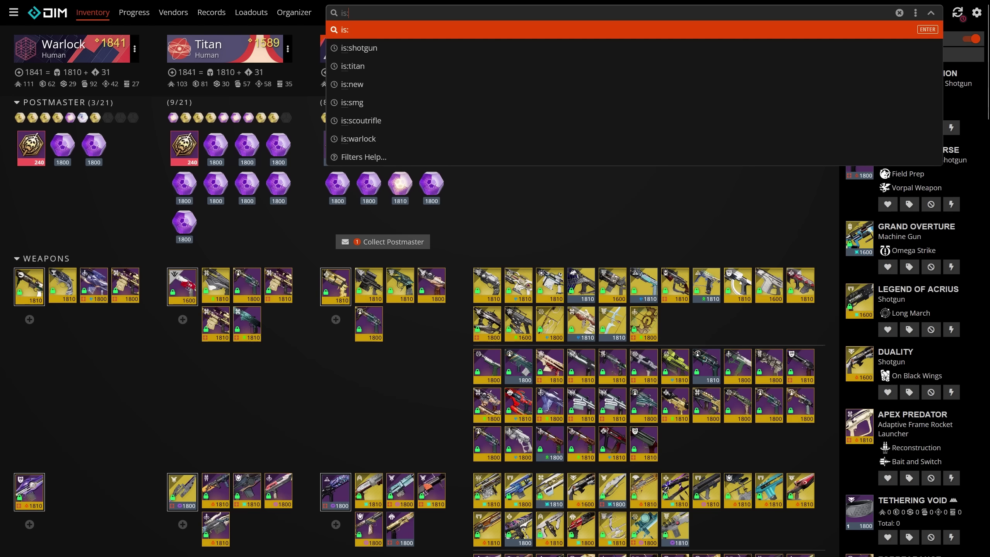
key(BackSpace)
text(ary)
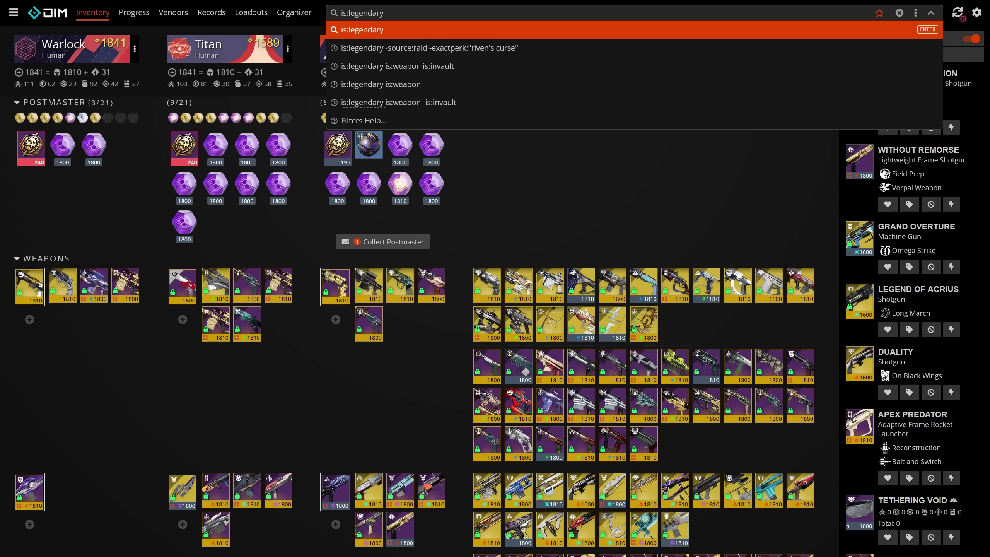
text( is:grenadelauncher)
key(Return)
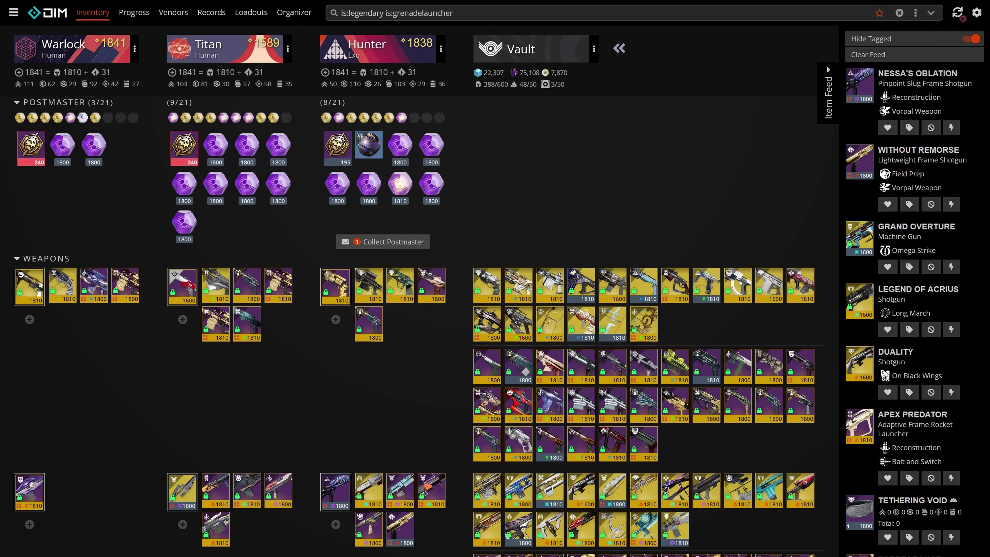
click(859, 13)
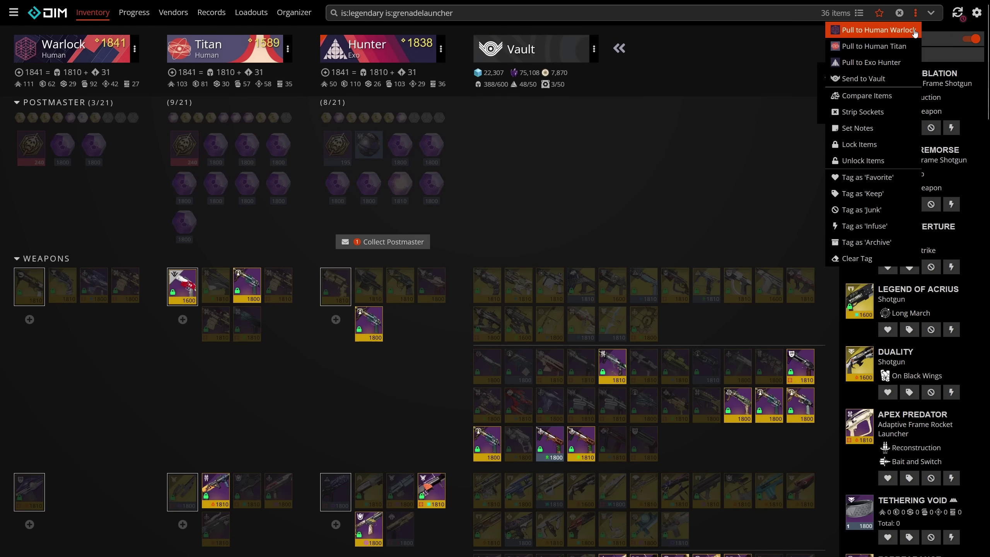
click(675, 167)
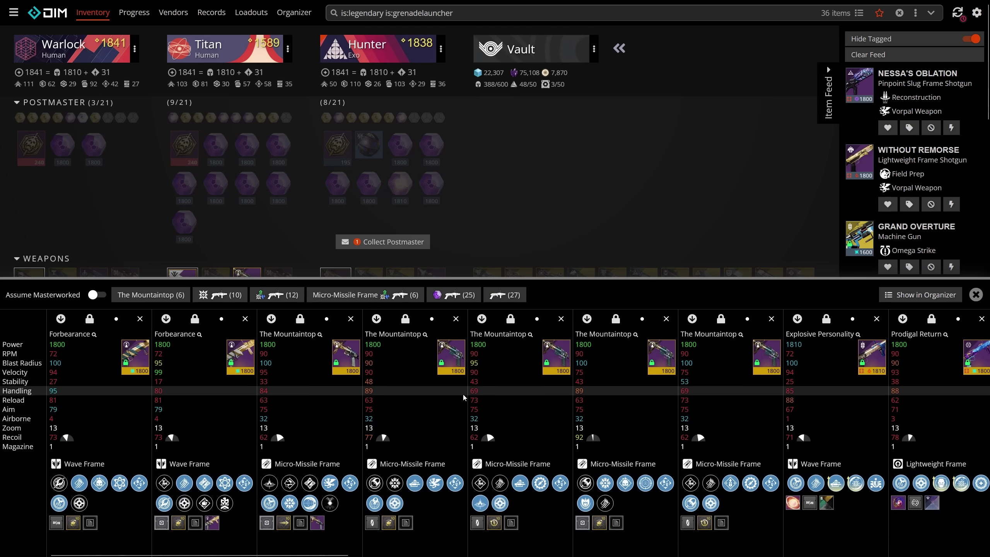
Sort the grenade launcher comparison by Blast Radius.
scroll(452, 397, right, 15)
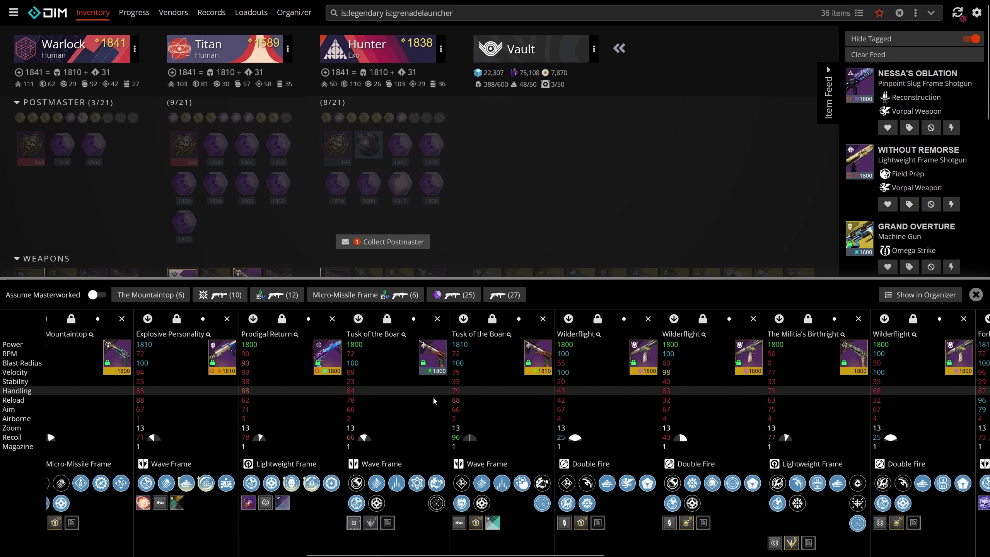
scroll(422, 404, right, 10)
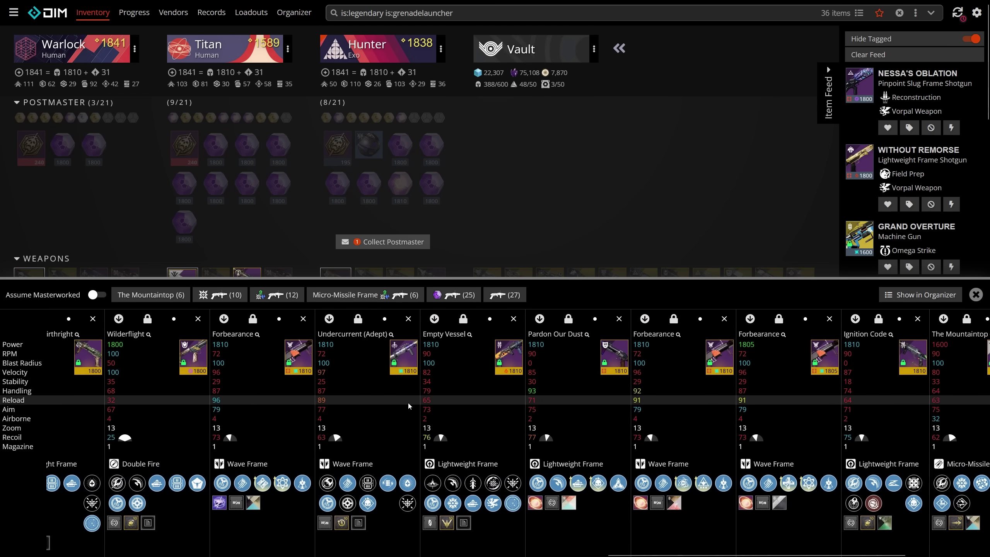
drag(698, 554, 97, 532)
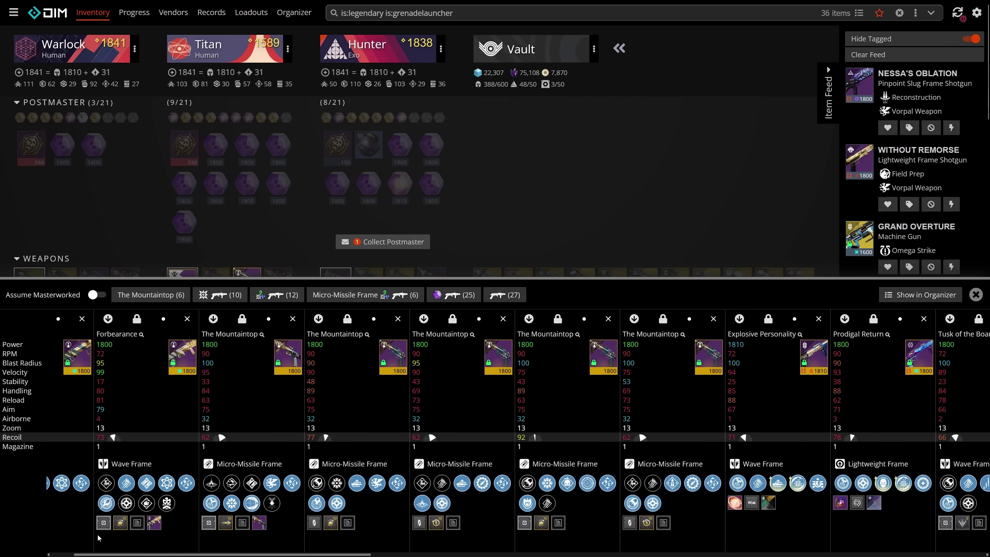
click(20, 364)
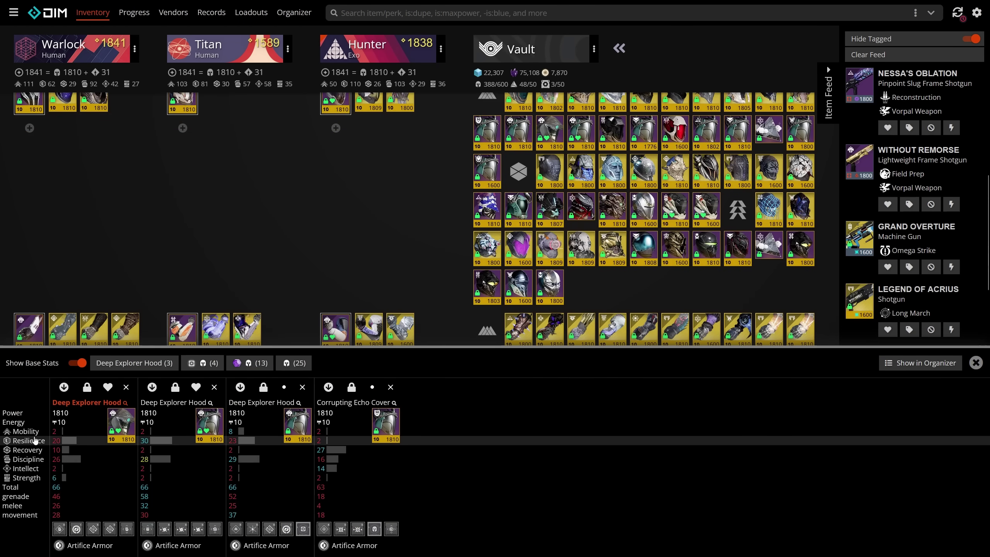
Rank the helmets by Resilience and Discipline, then open the Reverie Dawn Helm.
click(35, 440)
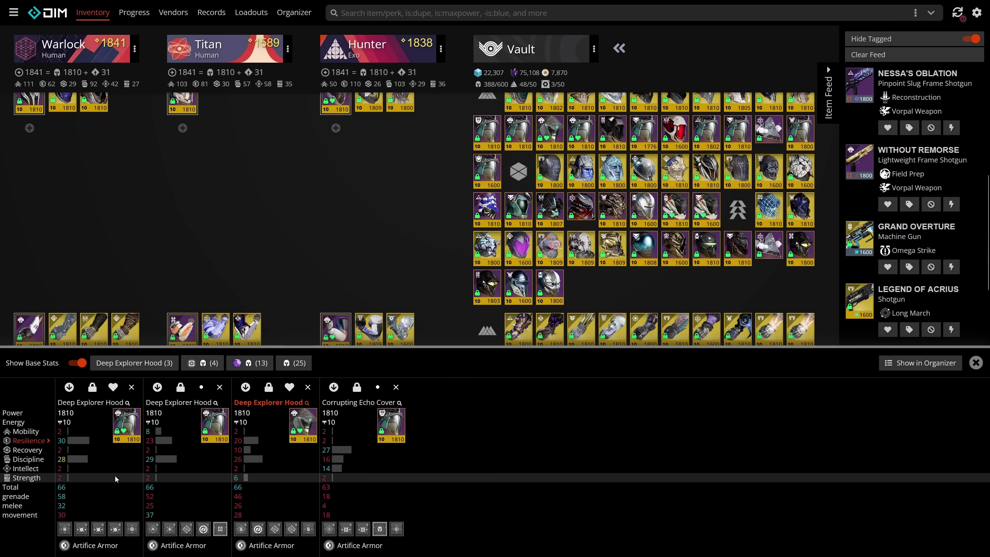
click(75, 460)
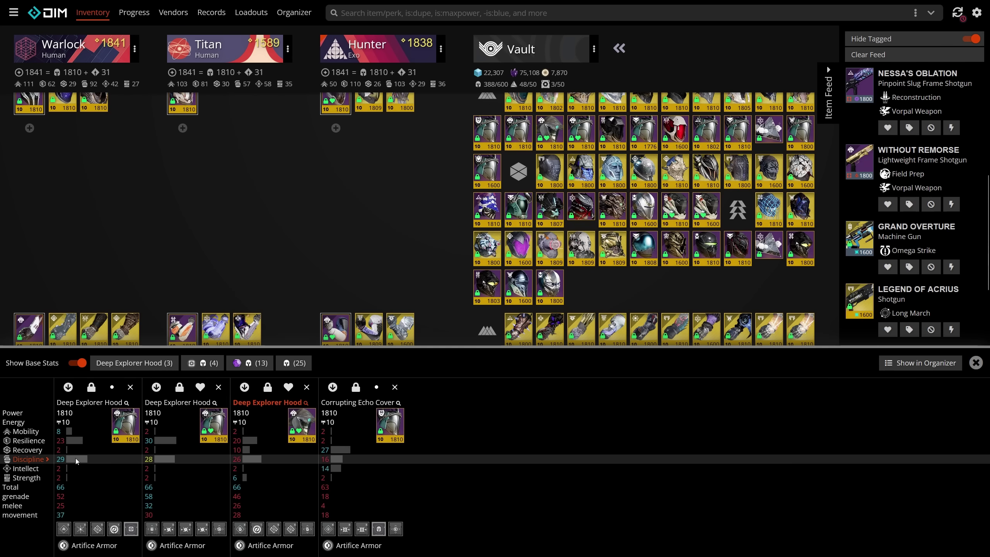
click(976, 363)
click(644, 211)
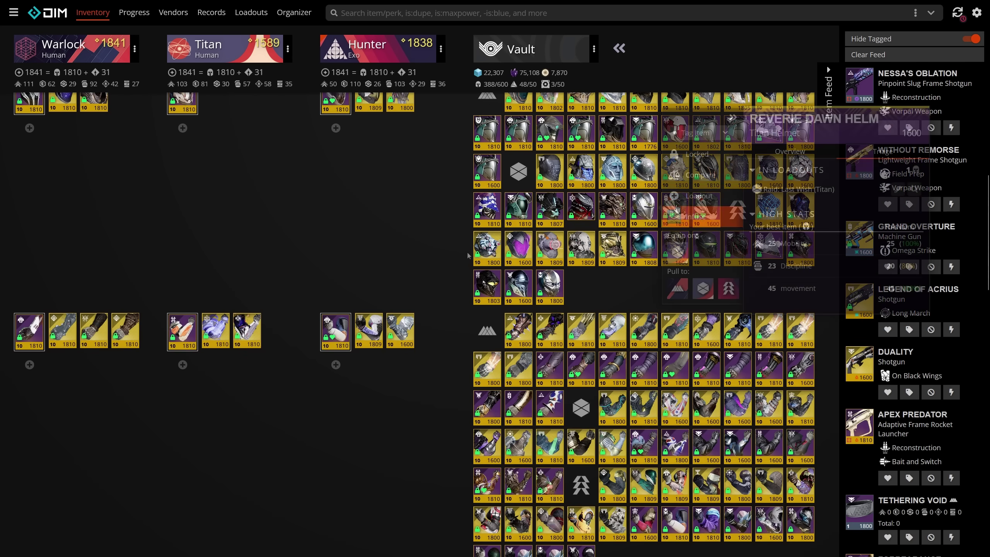
Move Helm of Agony, Helm of Righteousness, Legacy's Oath and NPA Weir-Walker helmets to the Human Warlock.
click(693, 185)
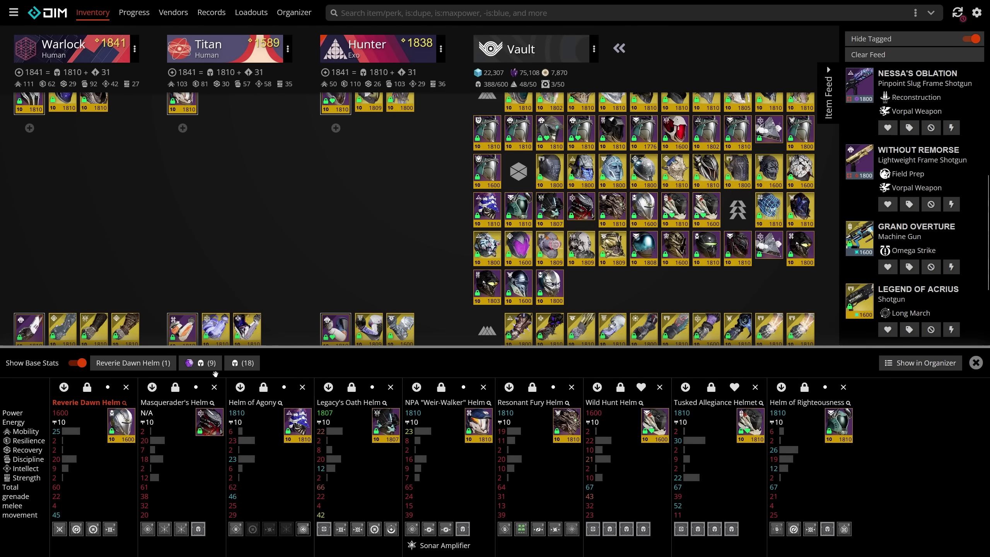
click(900, 367)
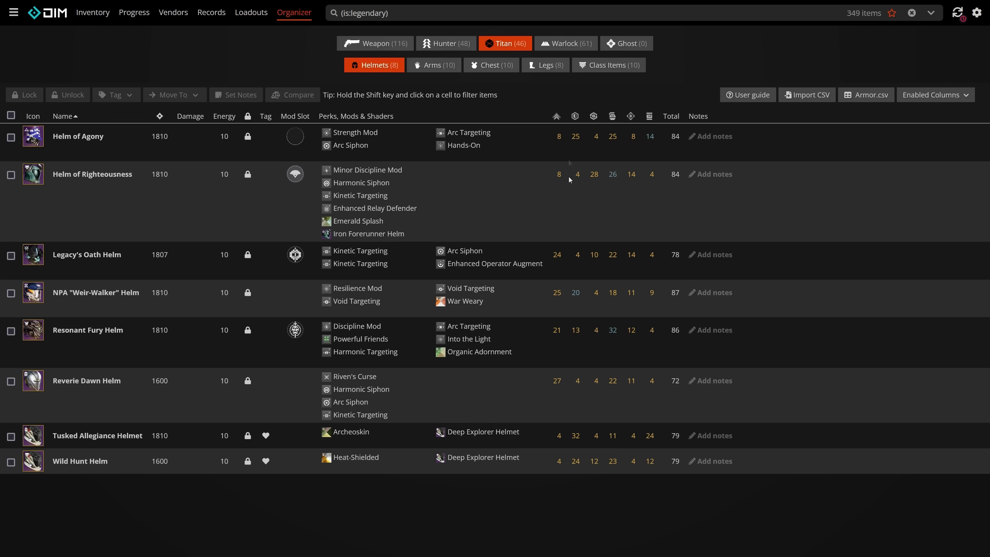
click(11, 137)
click(11, 175)
click(11, 256)
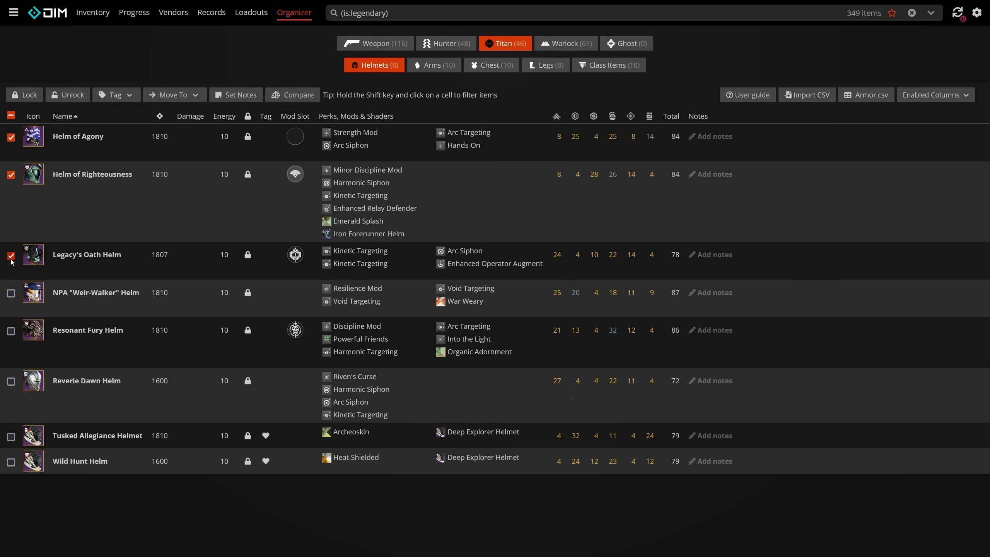
click(10, 293)
click(183, 95)
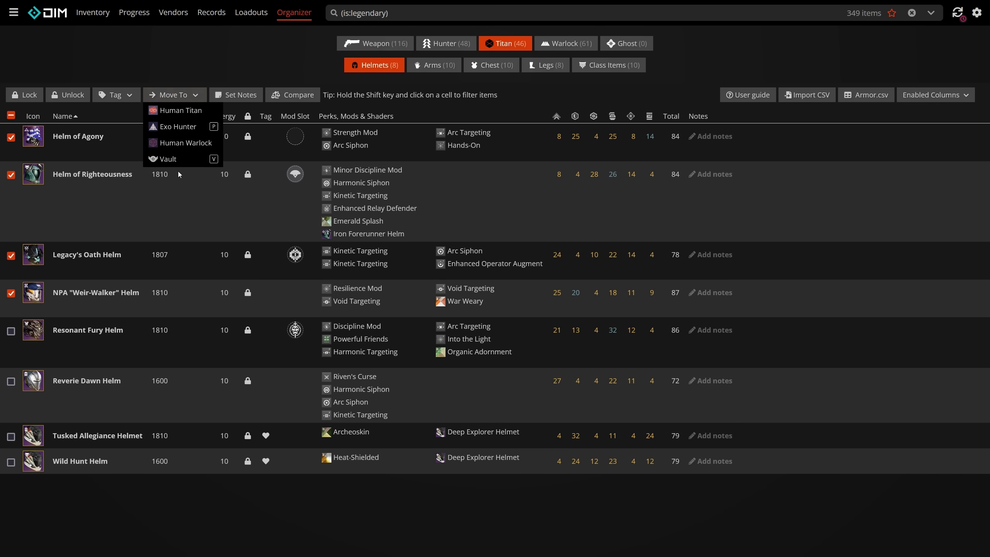
click(186, 143)
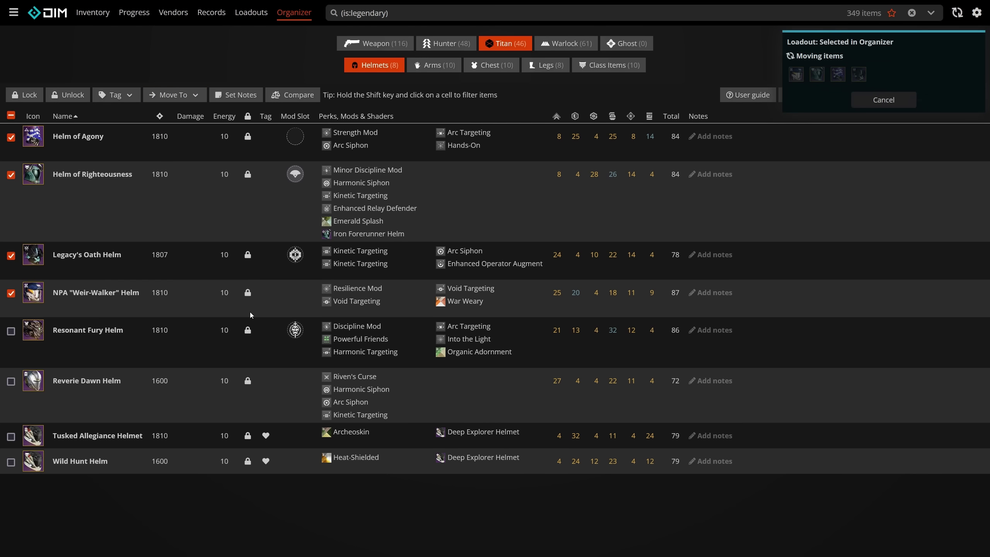
Export the armor as destinyArmor.csv and review it in Excel.
click(869, 97)
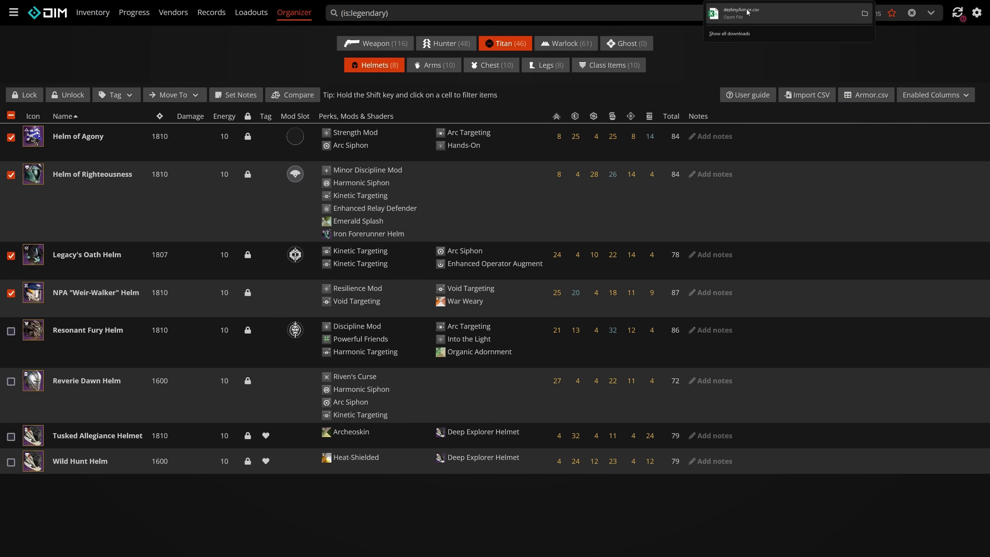
click(762, 14)
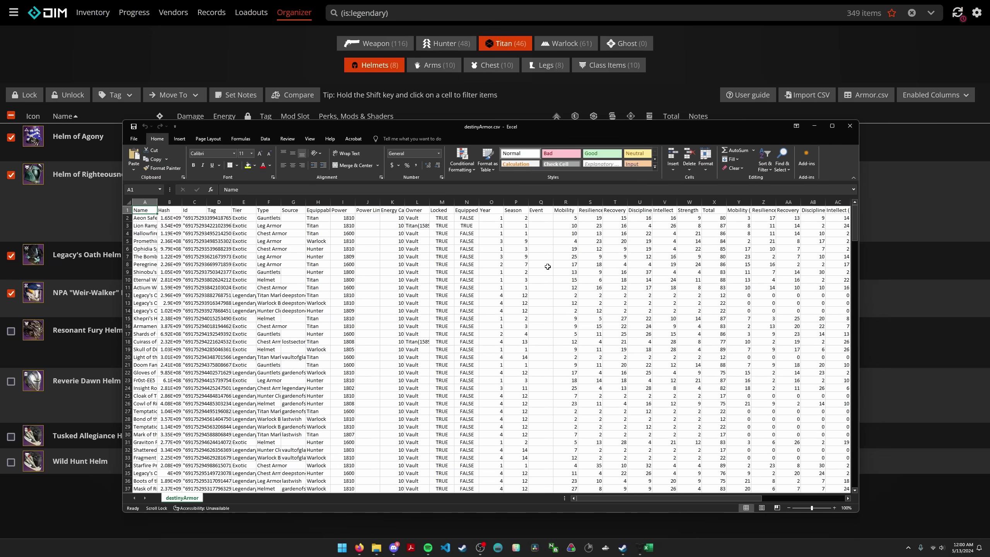
scroll(263, 300, down, 20)
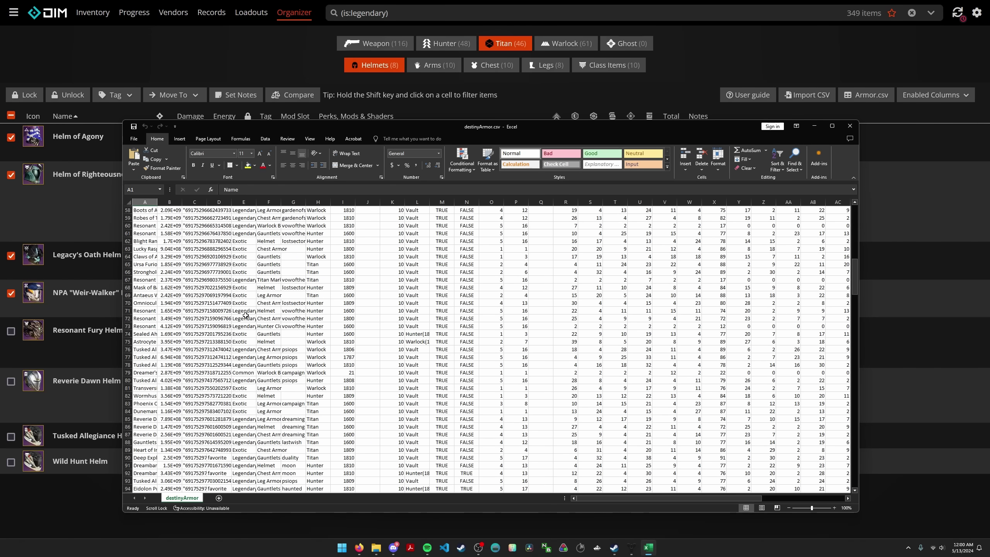
scroll(234, 318, down, 20)
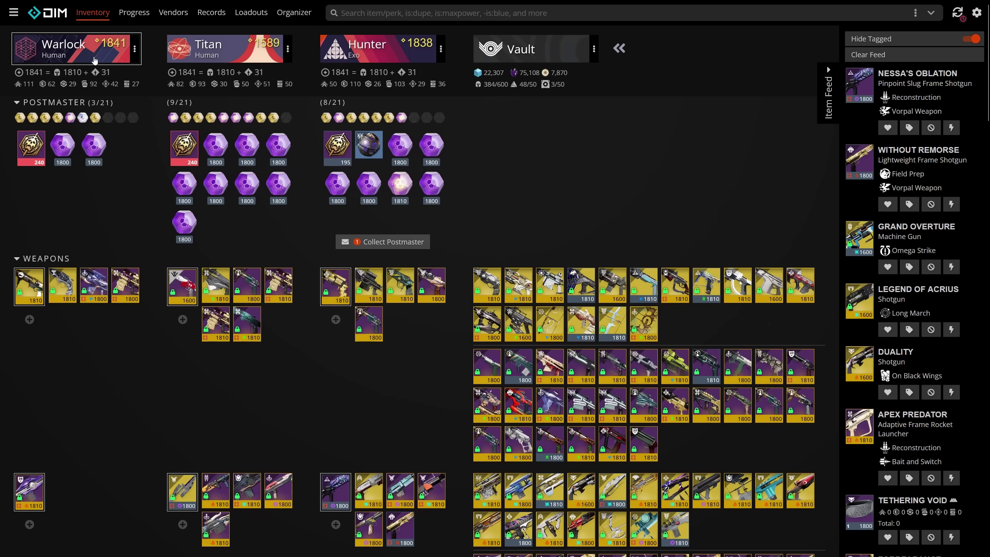
Create a new Warlock loadout filled with the currently equipped gear.
click(72, 48)
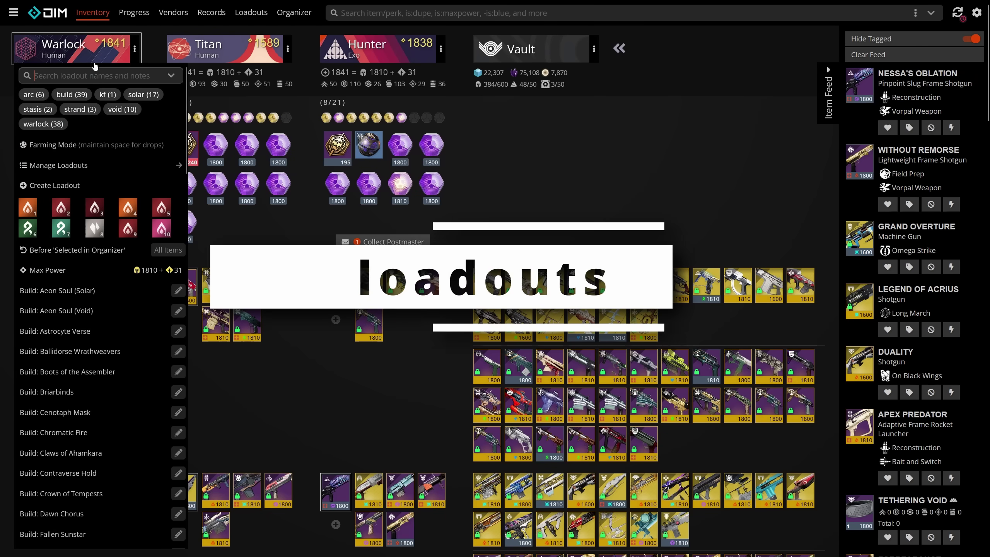
click(65, 186)
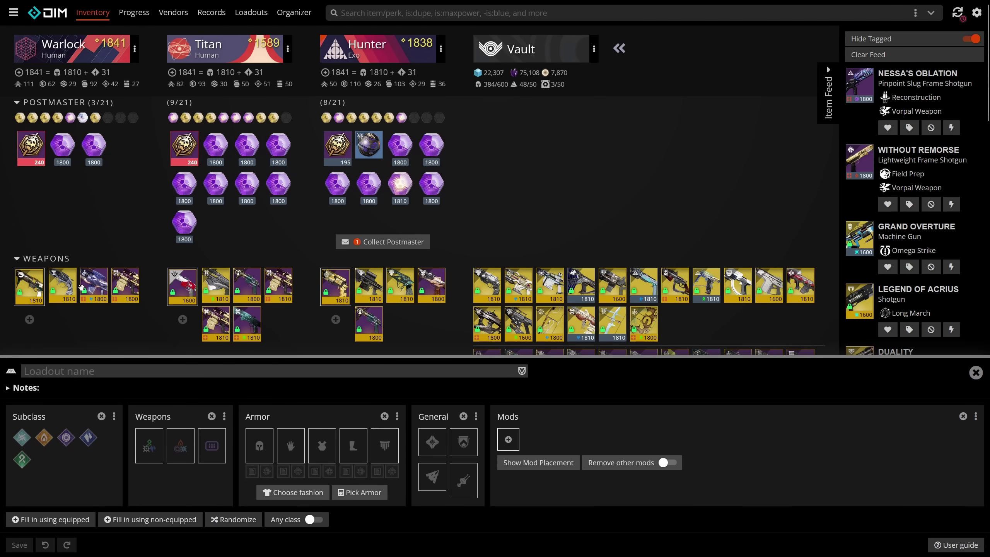
click(54, 519)
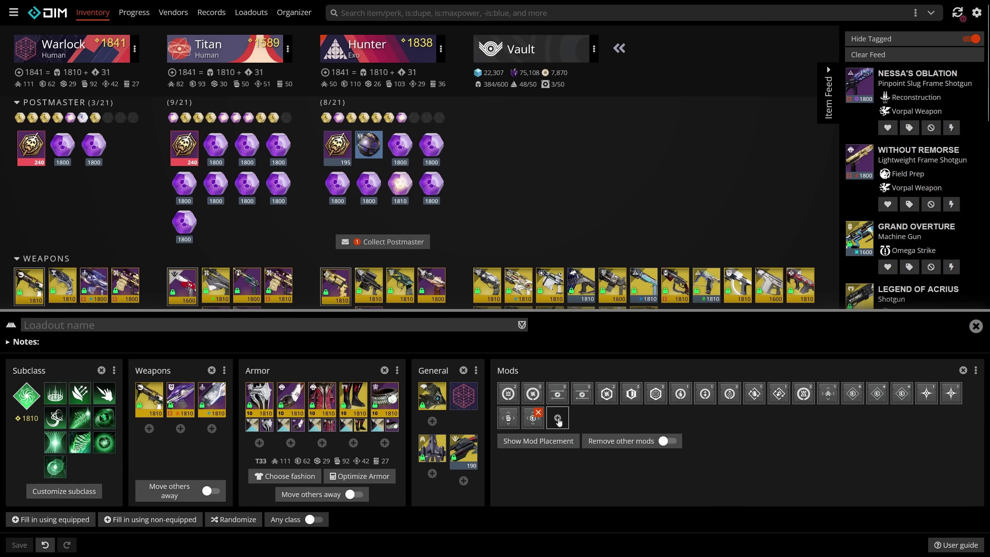
Replace Absolution with Strand Weapon Surge in the leg armor mods.
click(554, 444)
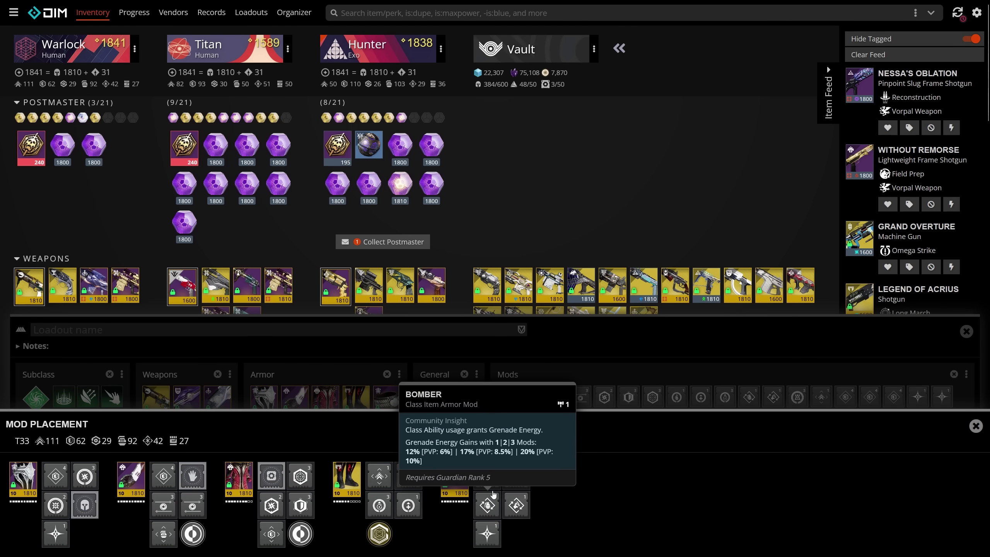
click(405, 483)
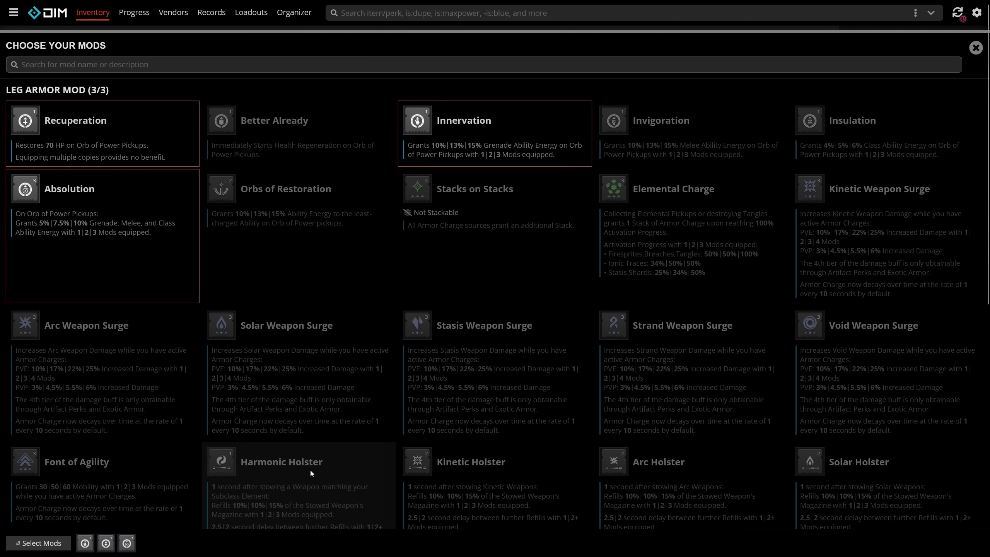
click(87, 270)
scroll(507, 390, down, 3)
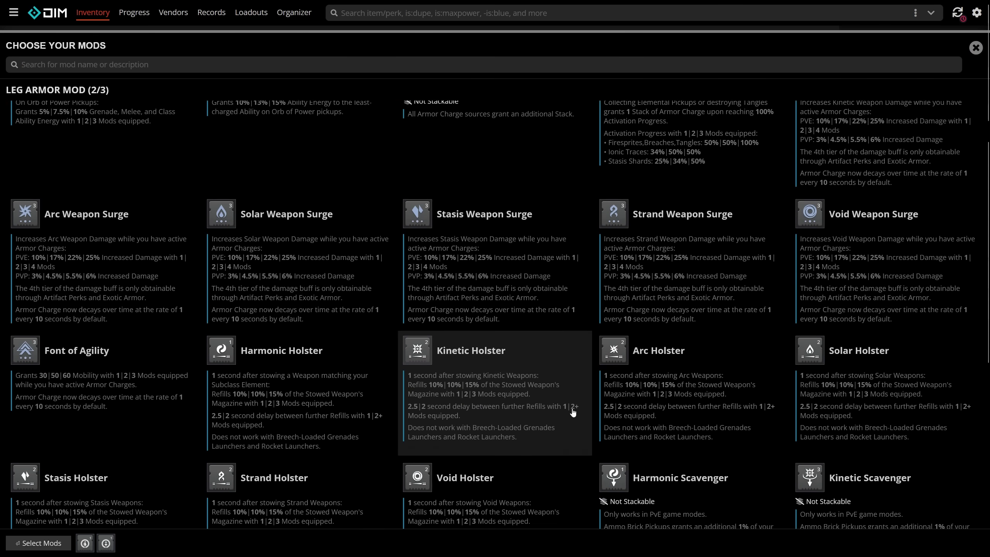
click(645, 320)
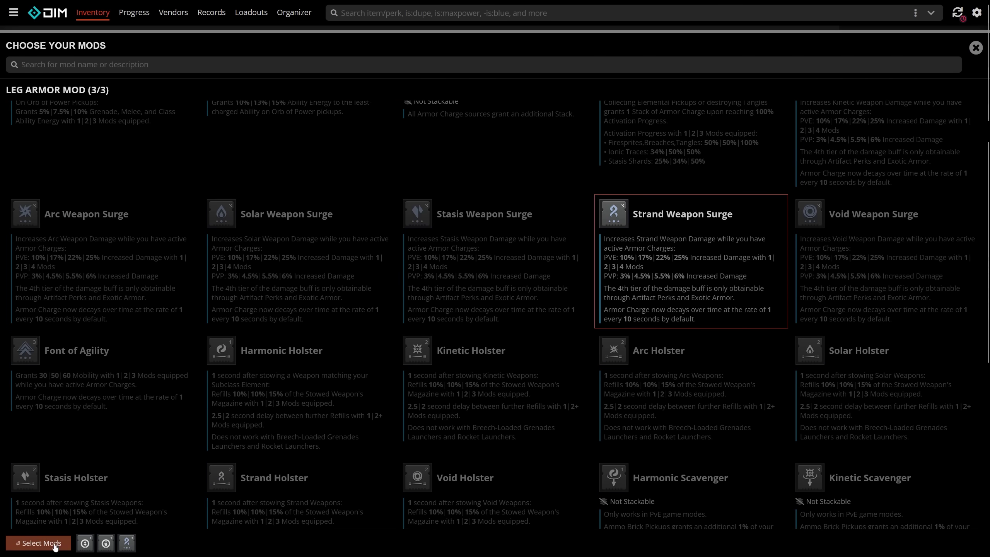
click(38, 543)
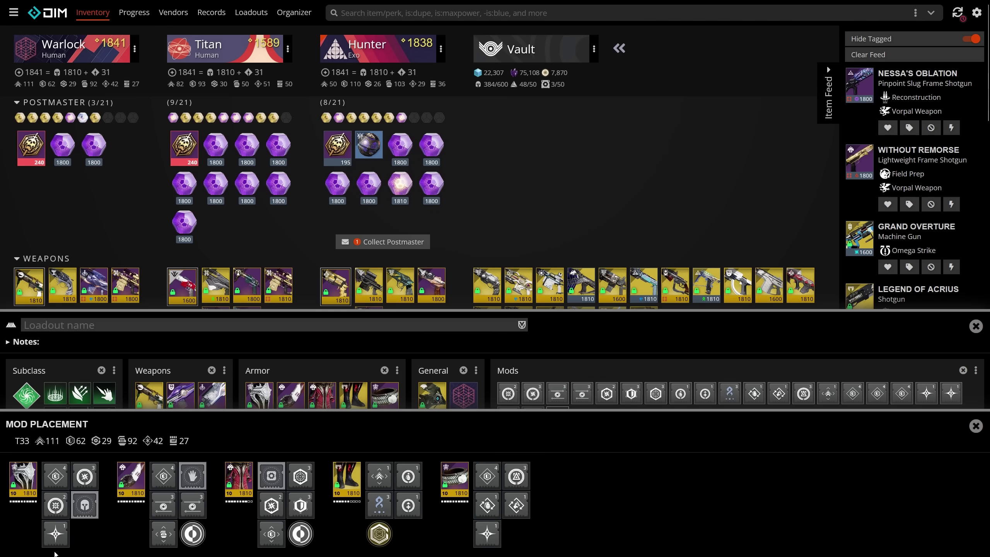
key(Escape)
Start another loadout from equipped gear and set it to Any class.
click(95, 48)
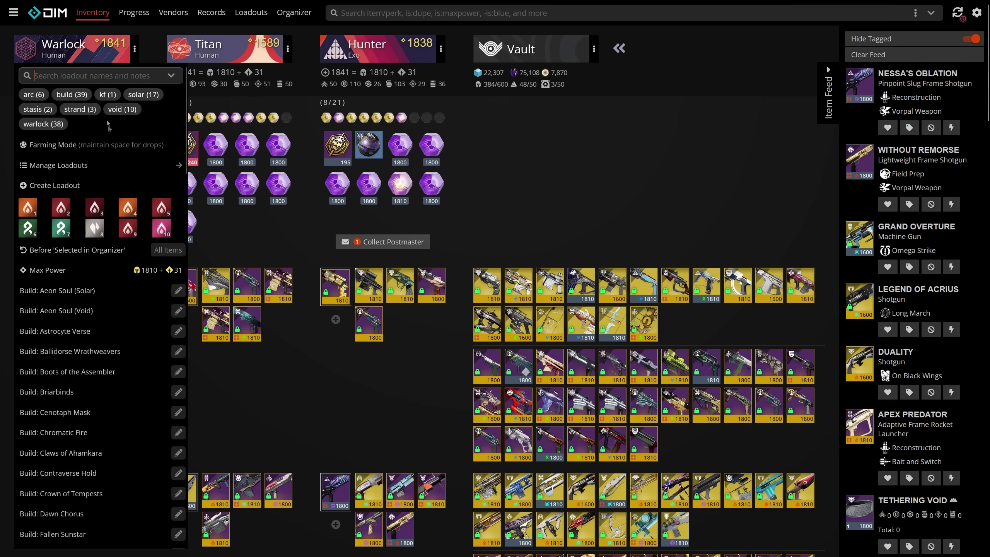
click(99, 186)
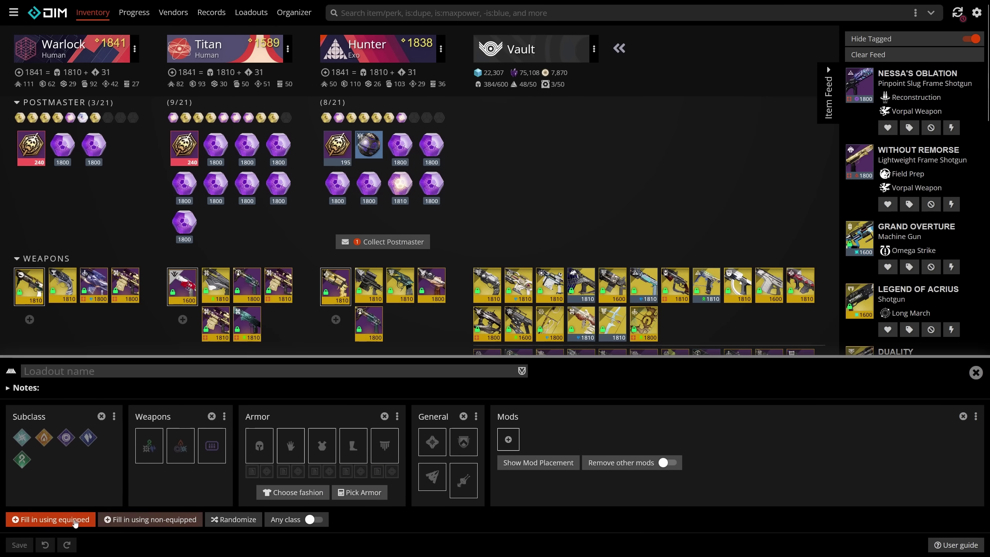
click(70, 521)
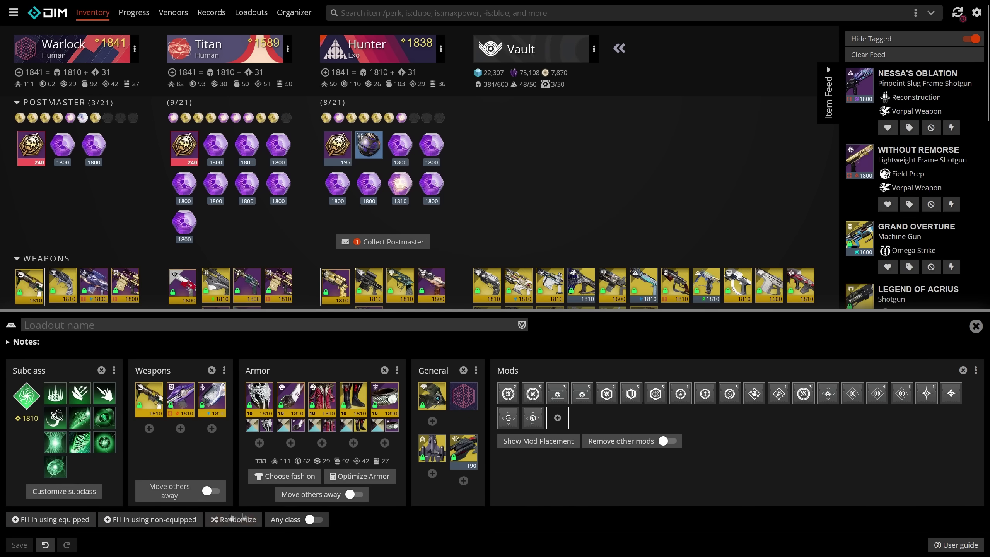
click(314, 520)
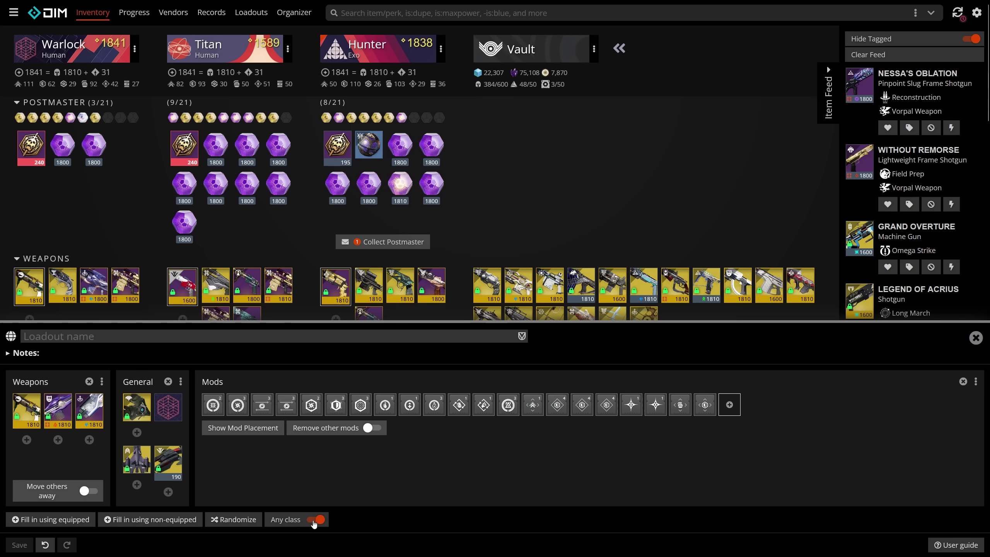
click(314, 520)
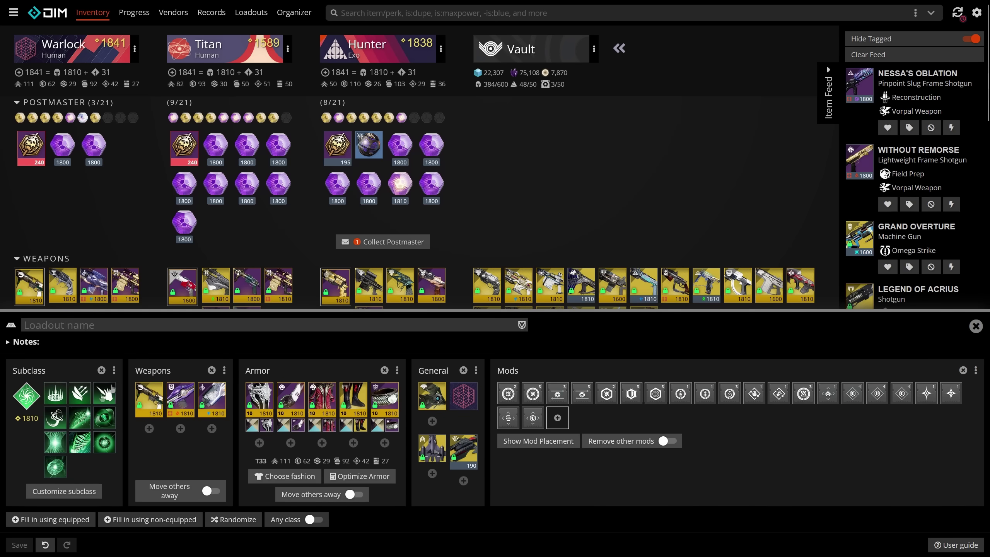
click(314, 520)
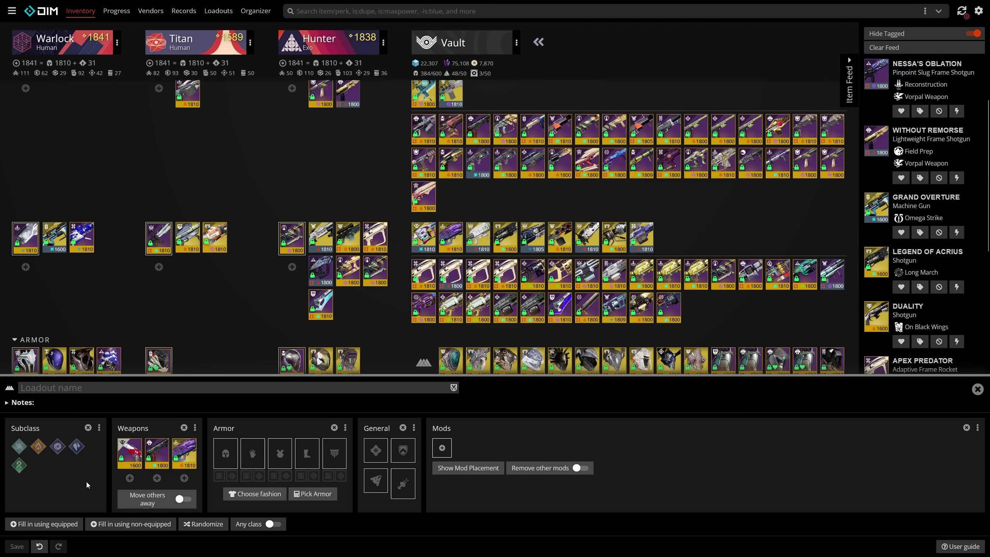
Save a loadout named 'asd' with Move others away on, and apply it.
click(182, 497)
click(78, 387)
text(asd)
click(17, 546)
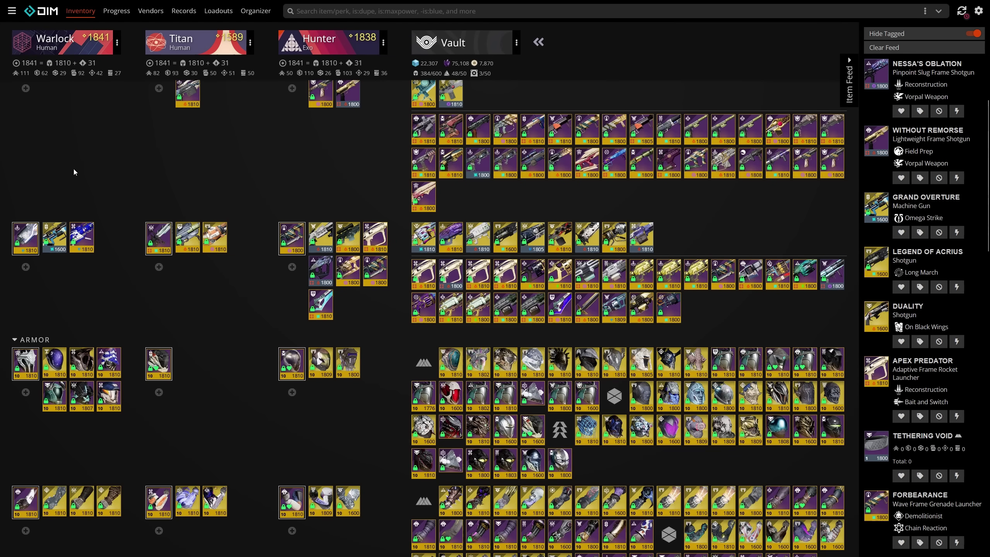
click(80, 48)
click(54, 256)
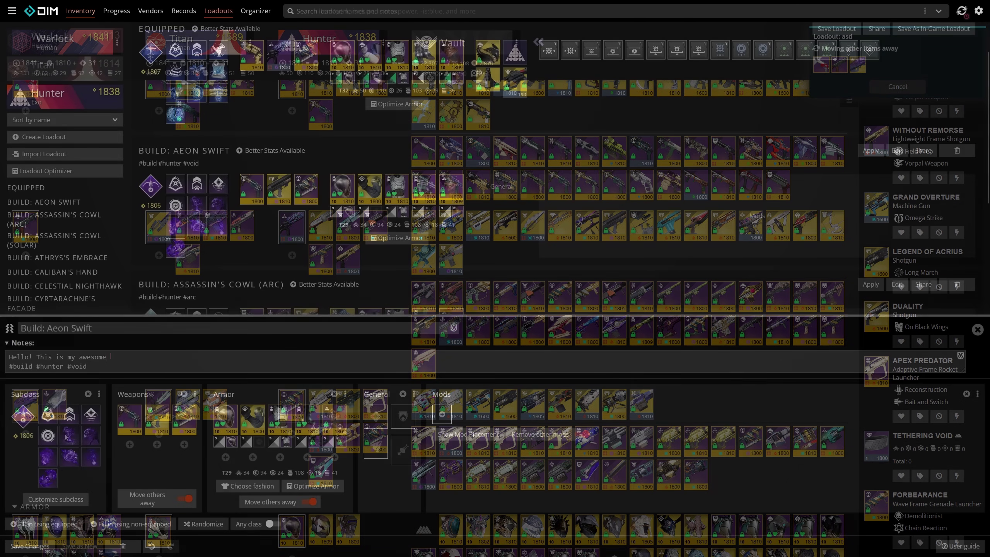
Copy the share link for the Aeon Swift build.
text(ild.)
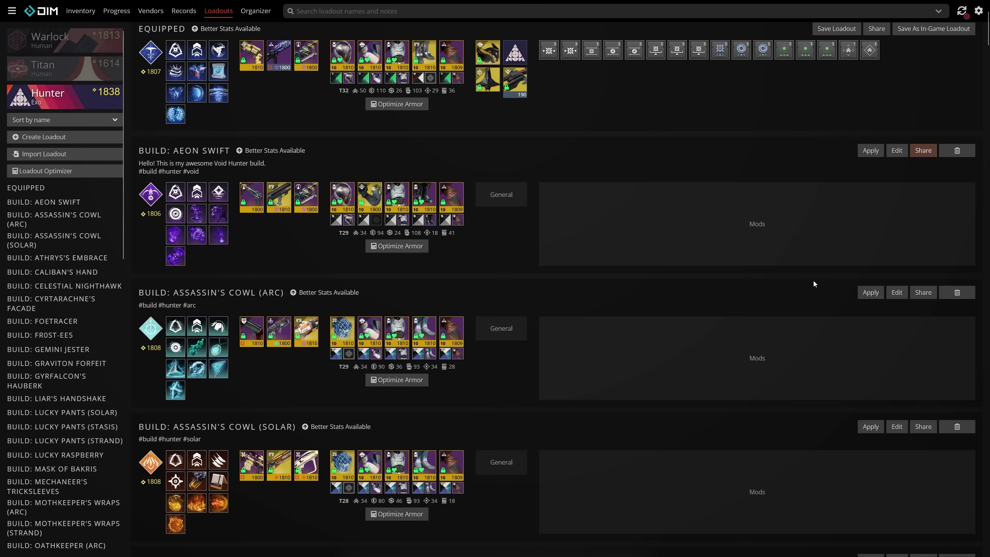
click(923, 150)
click(602, 544)
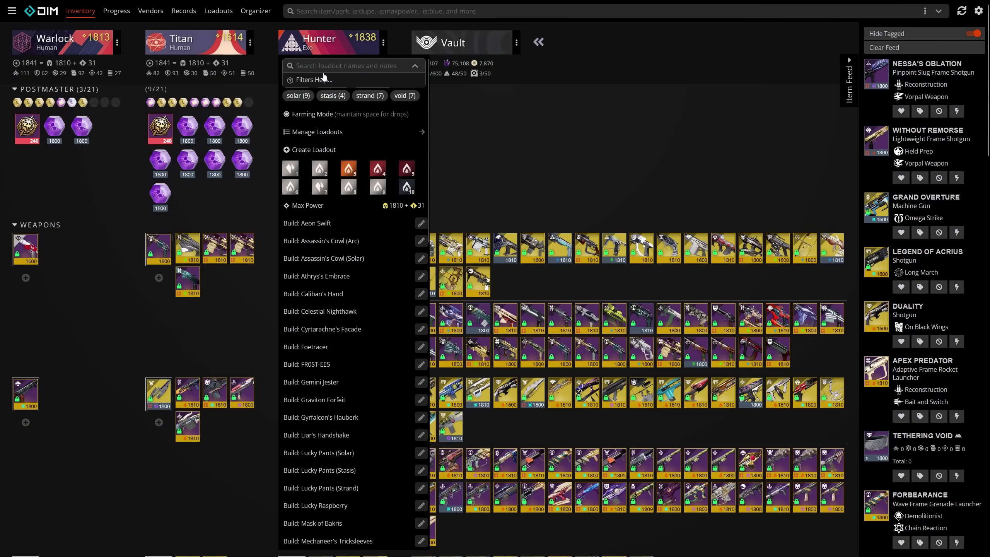
Re-save the Assassin's Cowl (Arc) loadout with its #build note after clearing the 'awes' search.
text(awesome)
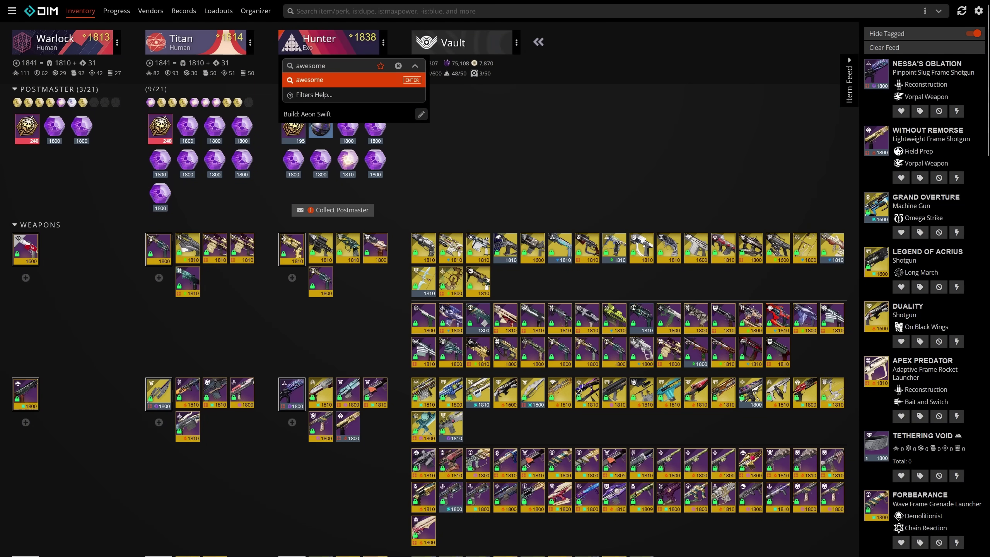
key(Escape)
key(Escape)
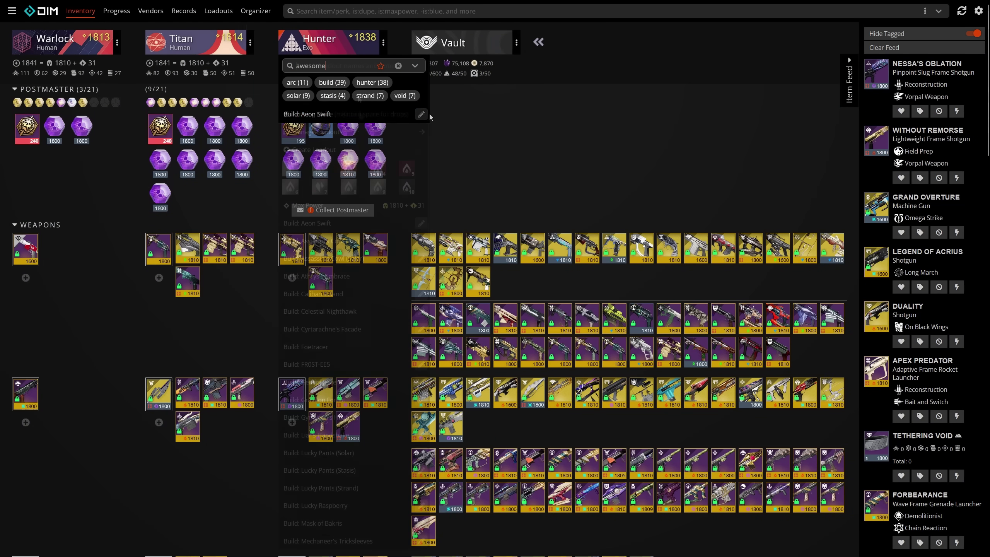
click(382, 245)
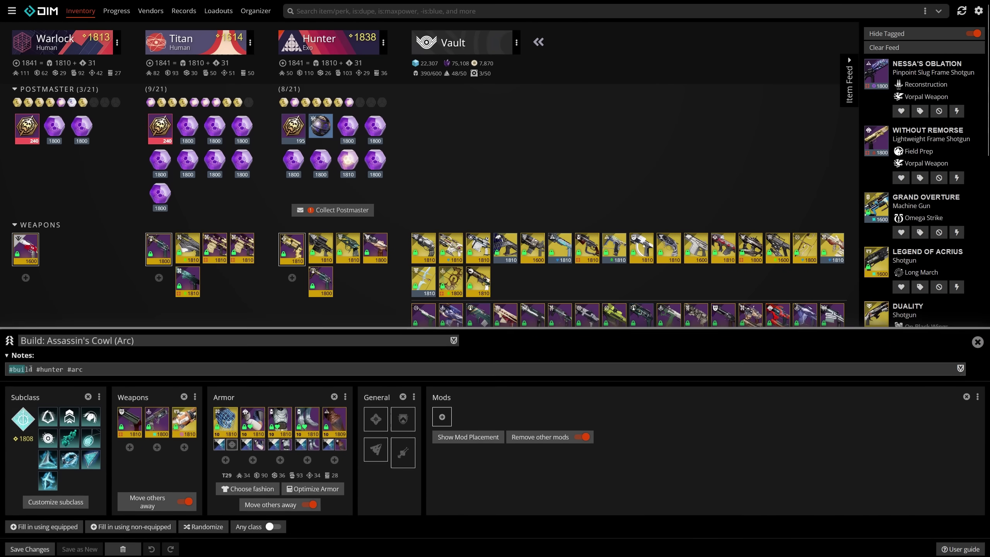
drag(11, 366, 67, 369)
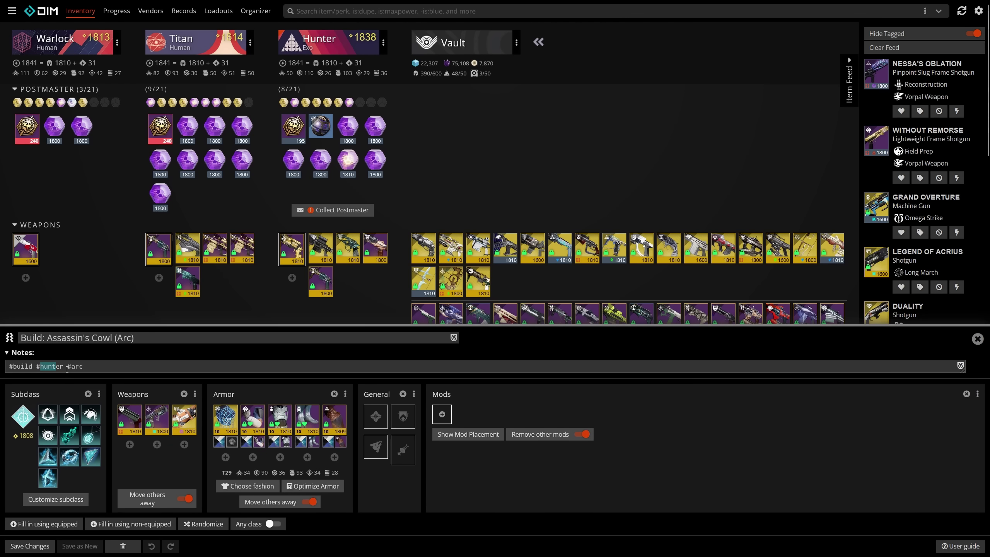
click(33, 544)
Filter the Hunter's loadouts to build and arc and apply Assassin's Cowl (Arc).
click(338, 46)
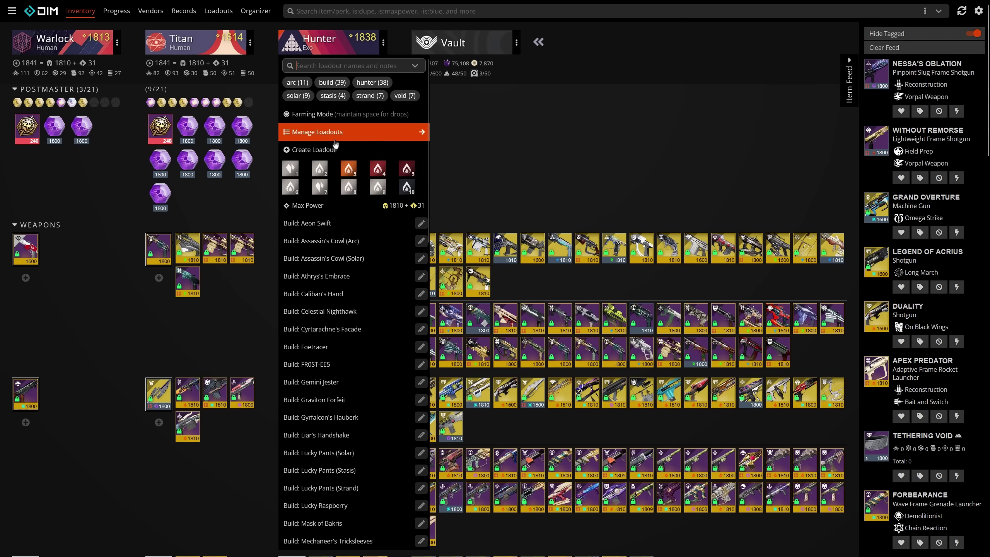
click(363, 84)
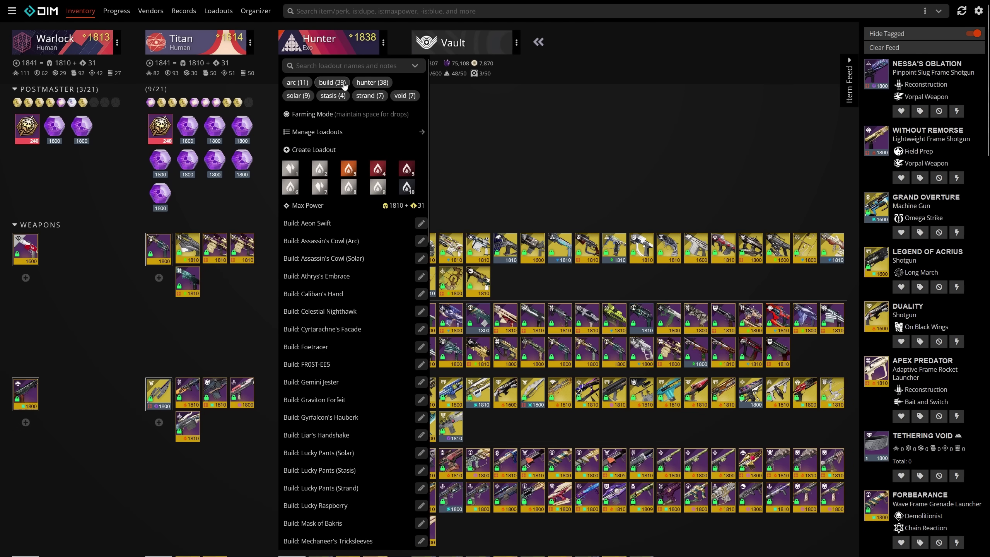
click(300, 83)
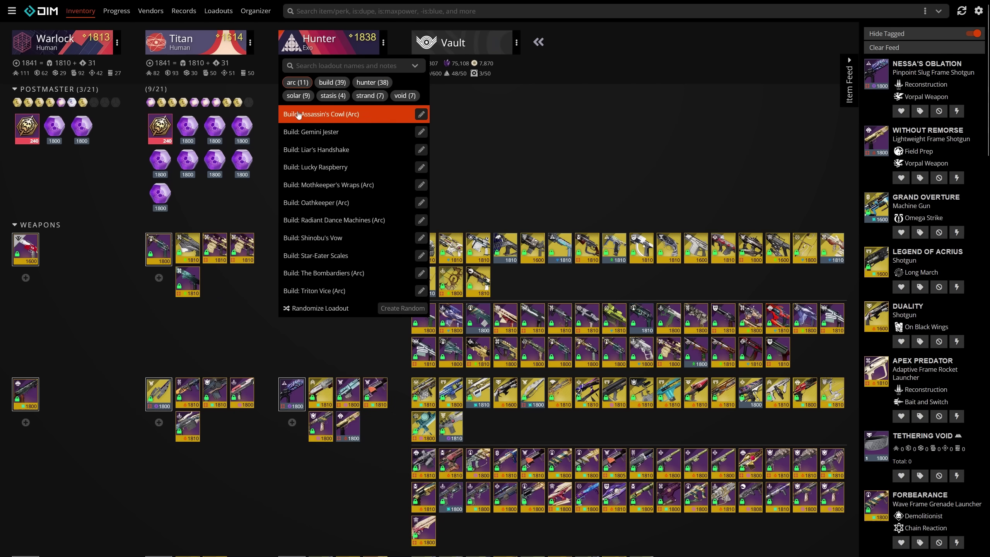
click(313, 115)
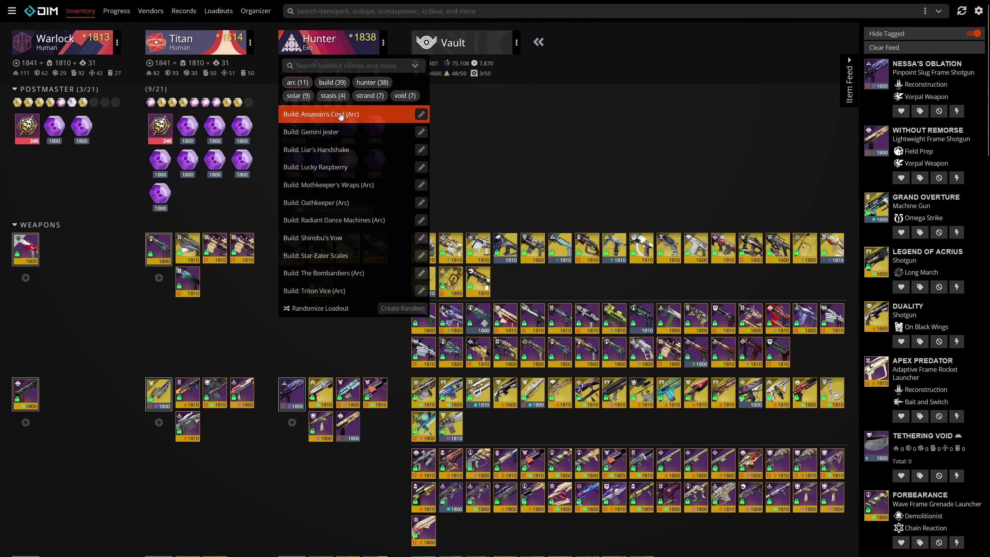
Give the Titan's in-game loadout slot 6 an orange flame icon.
click(218, 11)
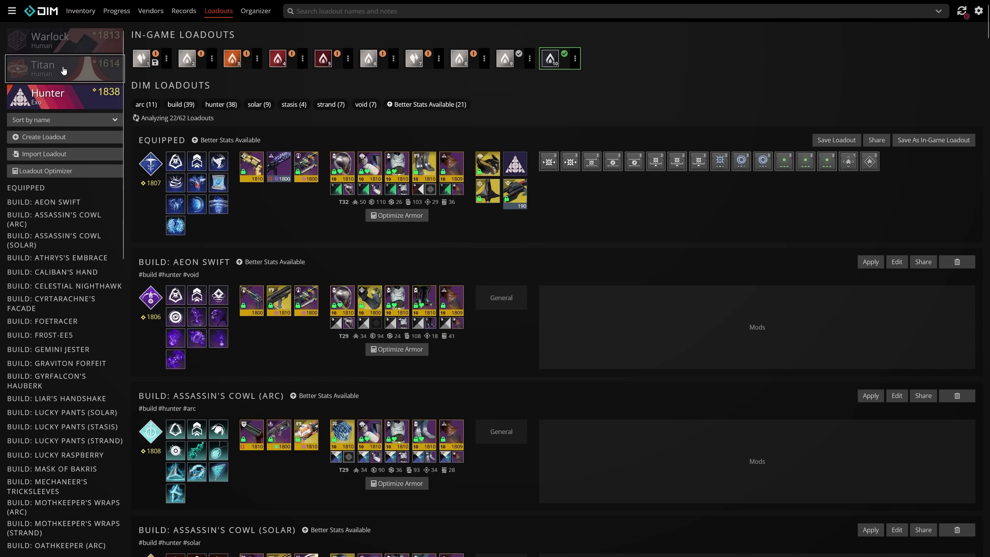
click(77, 77)
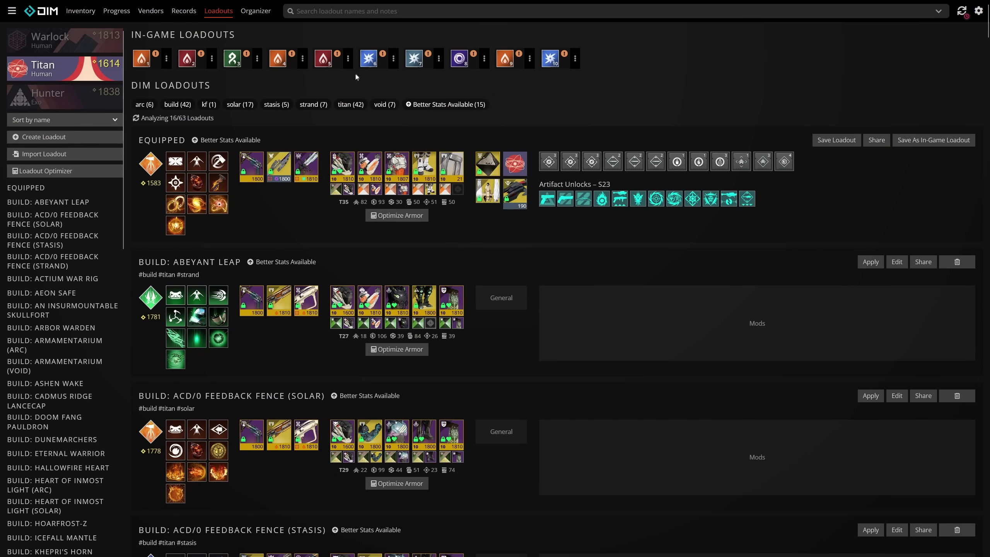
click(392, 58)
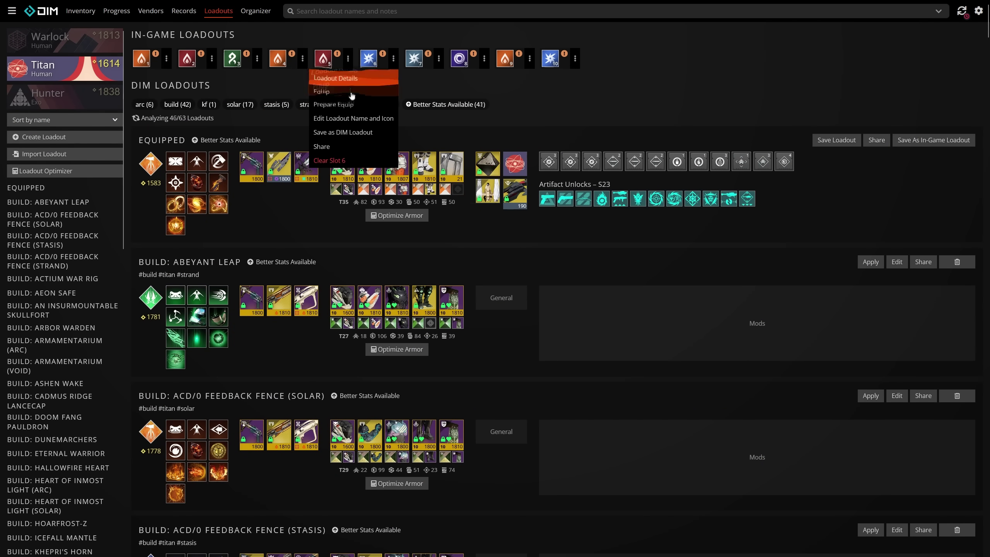
click(339, 118)
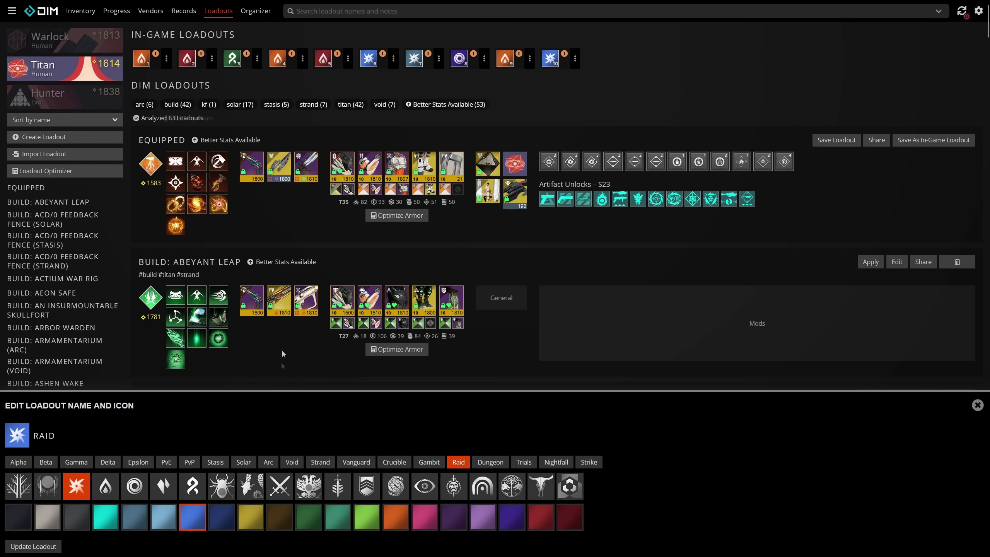
click(395, 517)
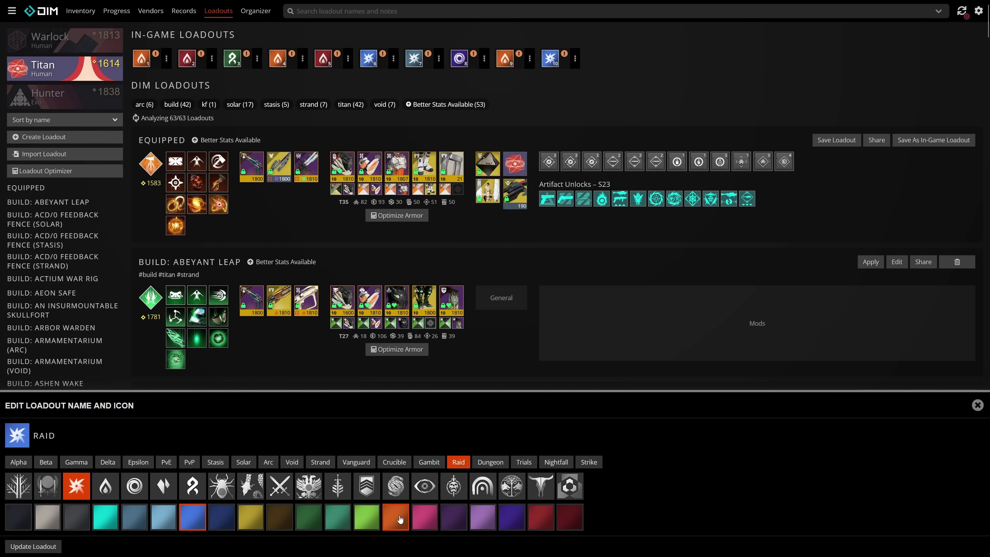
click(105, 485)
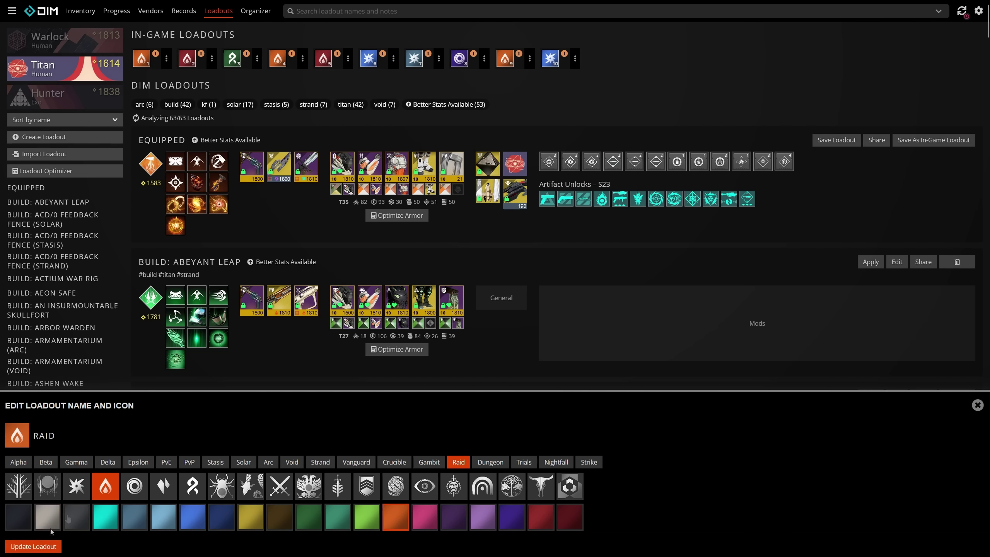
click(34, 546)
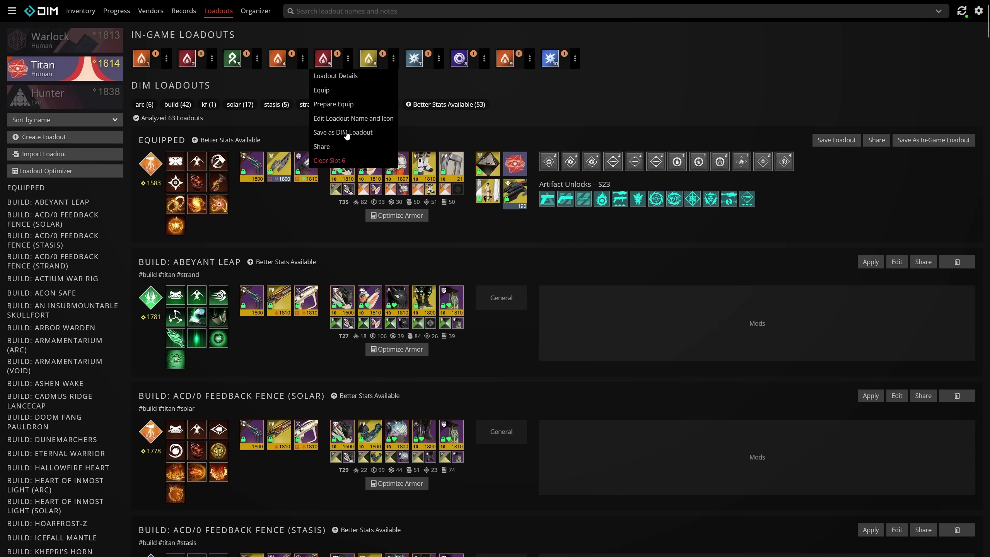
Apply the Speeds: KF R2/3 Totems 1 loadout.
click(347, 133)
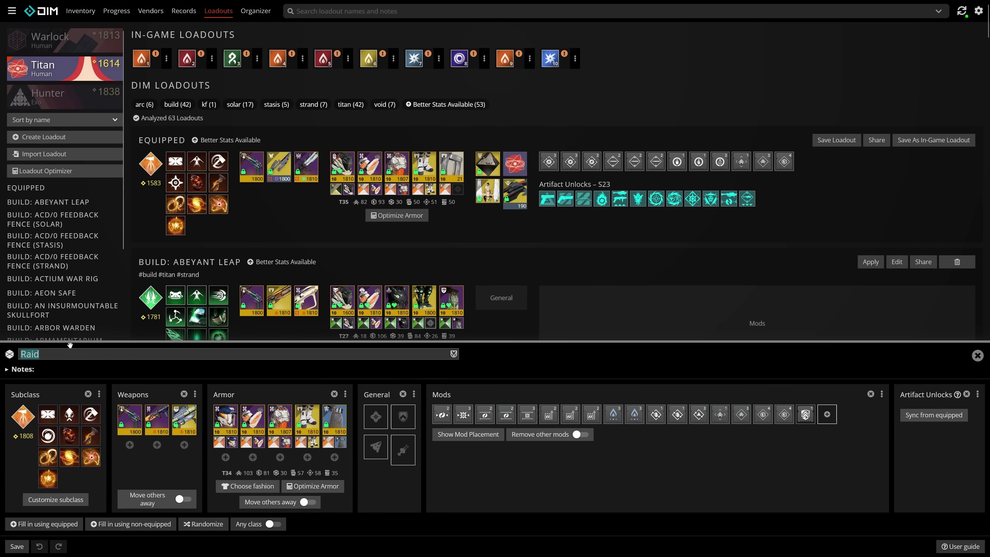
text(:D)
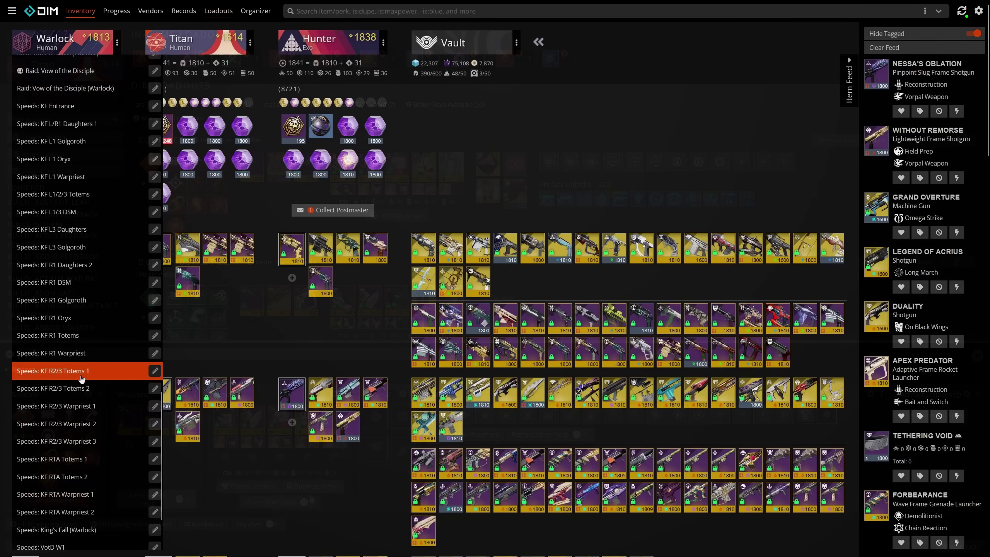
click(82, 377)
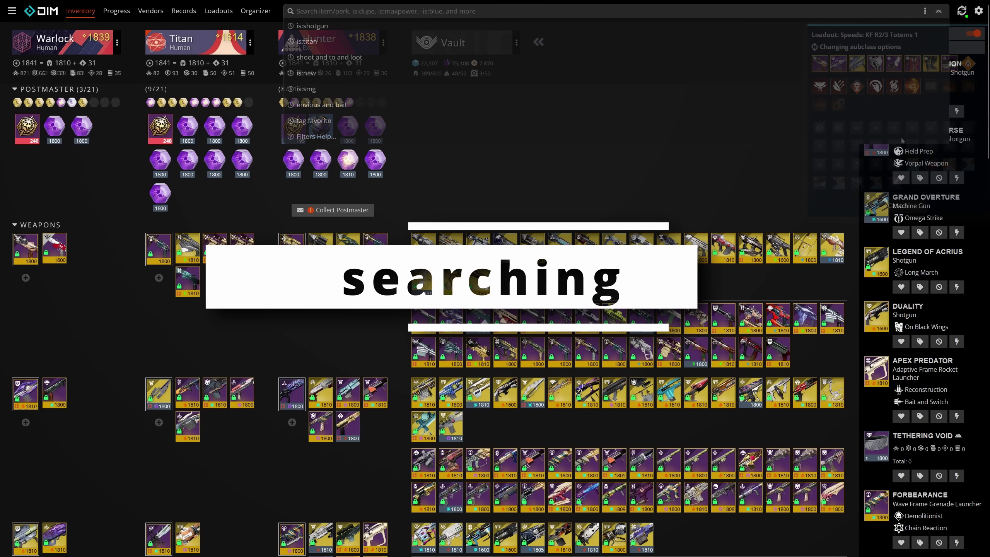
Search 'kinetic tremors' and view The Supremacy's details among the matches.
text(kinetic tremors)
key(Return)
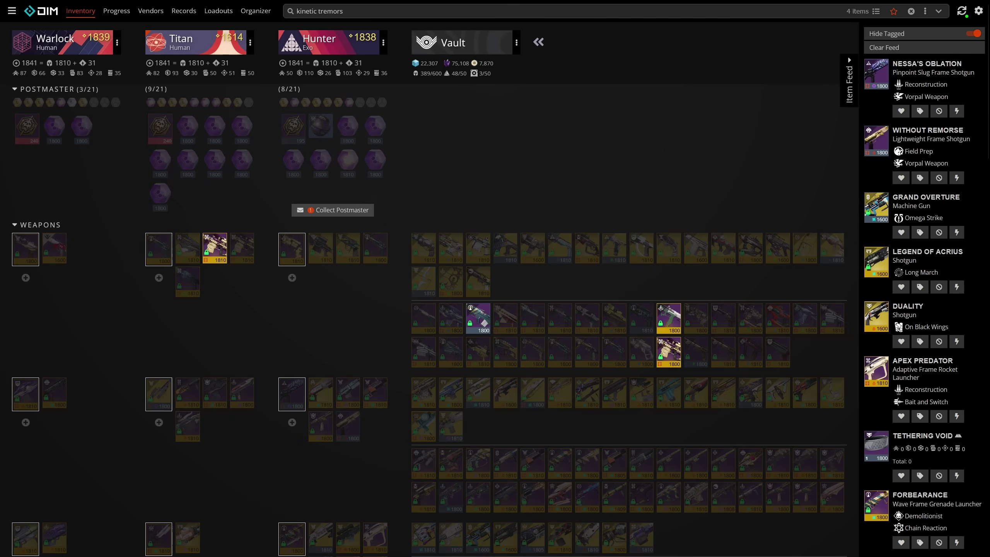
click(478, 318)
click(214, 249)
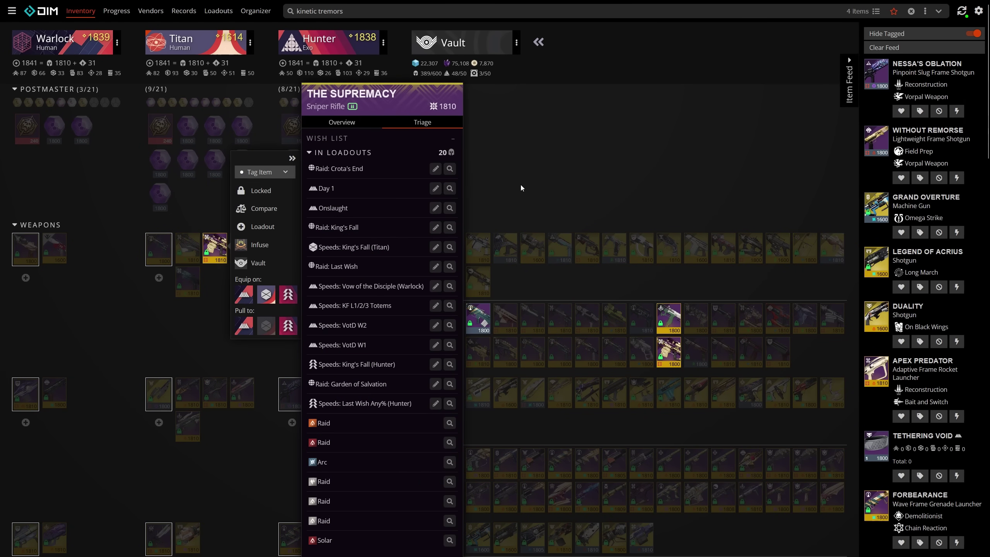
click(342, 122)
click(528, 184)
Filter to is:sniperrifle and inspect Succession and The Supremacy.
click(341, 11)
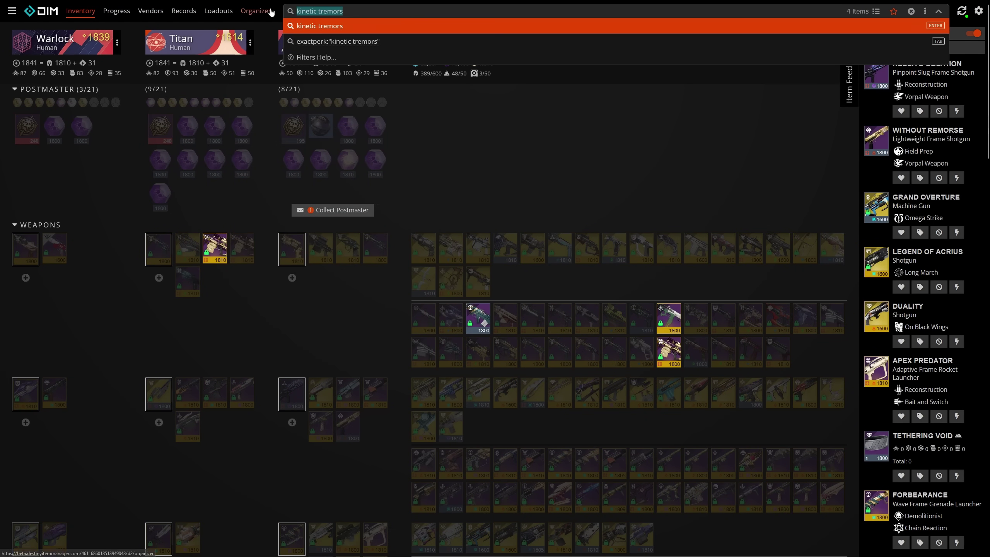
text(is:sniperrifle)
key(Return)
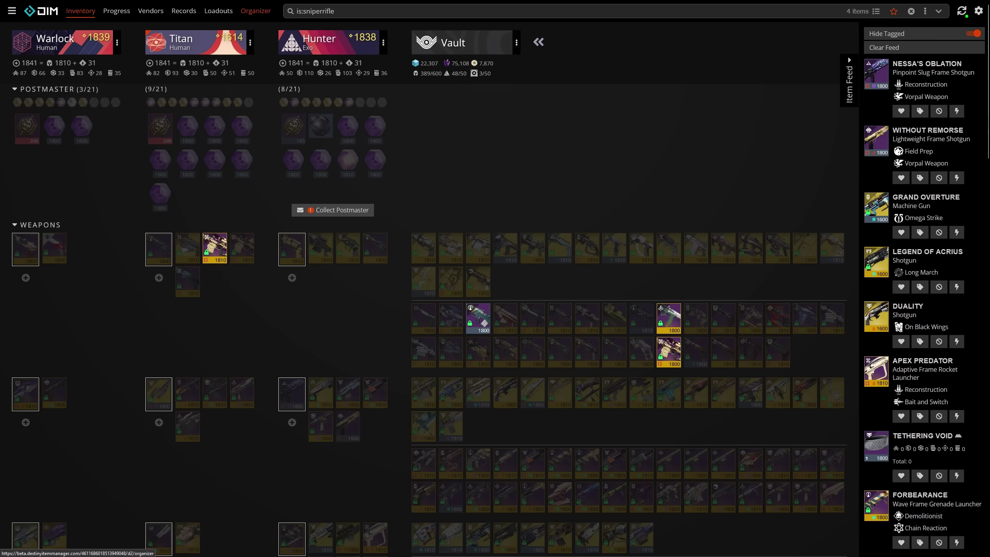
click(424, 352)
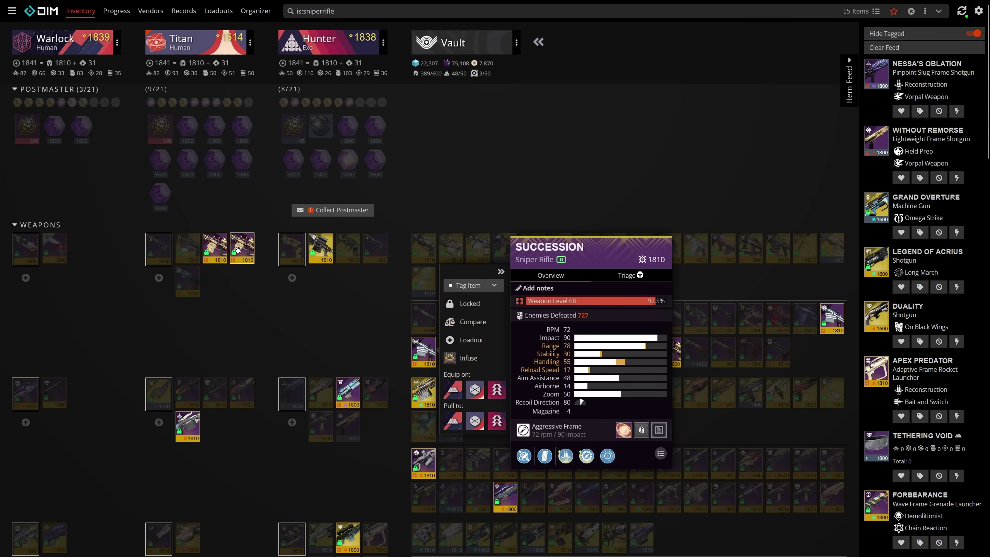
click(451, 352)
click(451, 352)
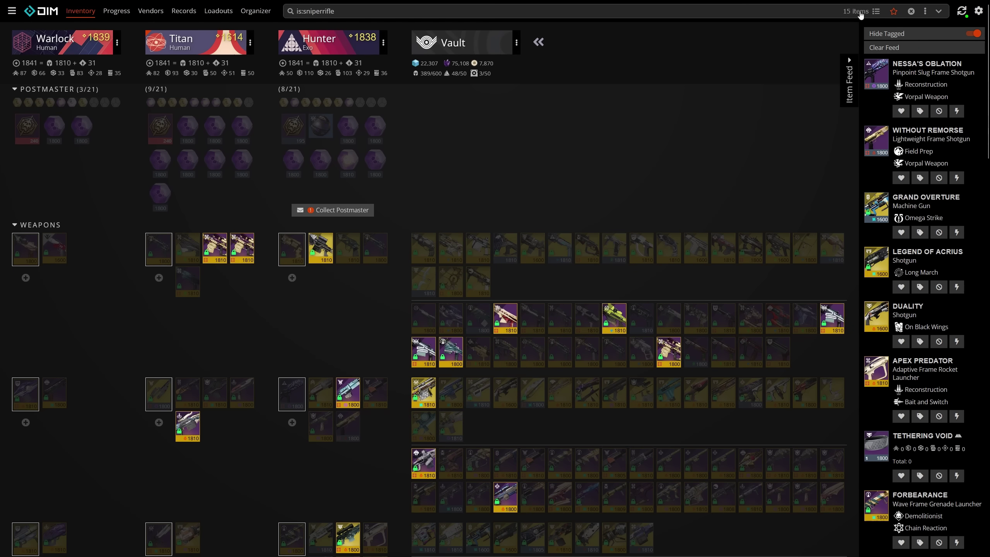
Search 'supr' and open The Supremacy's stats.
click(383, 16)
text(supr)
key(Return)
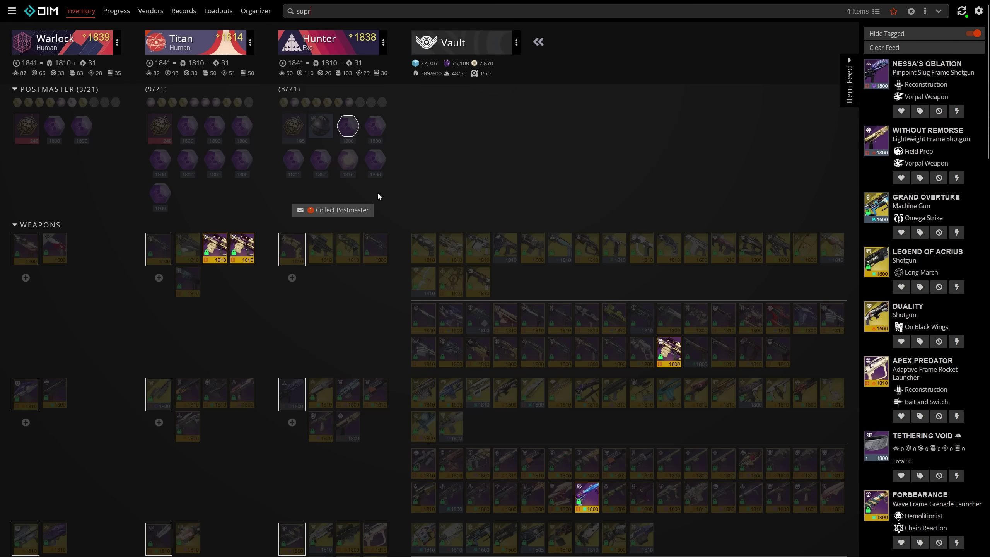
click(669, 353)
click(807, 453)
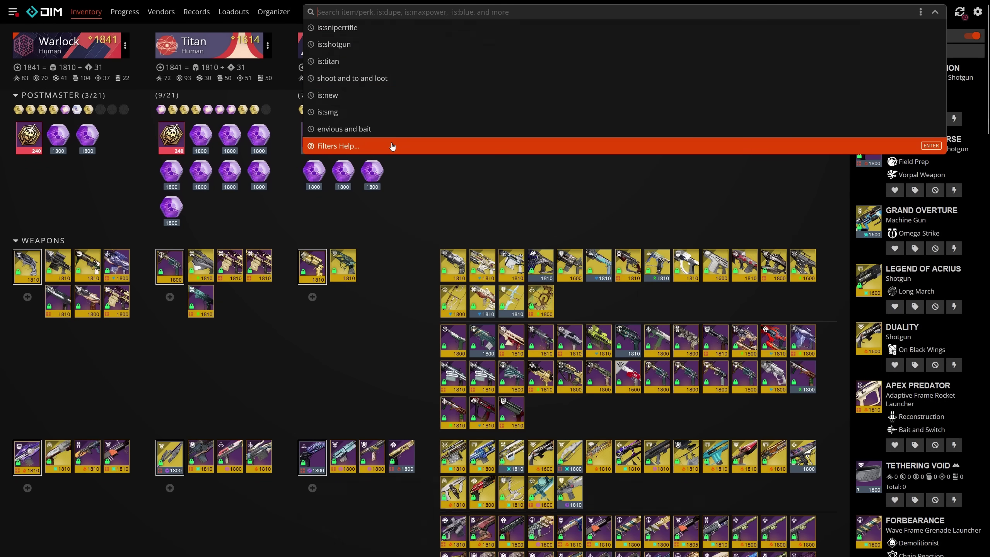
Open Filters Help and scroll through the filter keywords such as is:dupe and is:maxpower.
click(392, 146)
scroll(410, 298, down, 10)
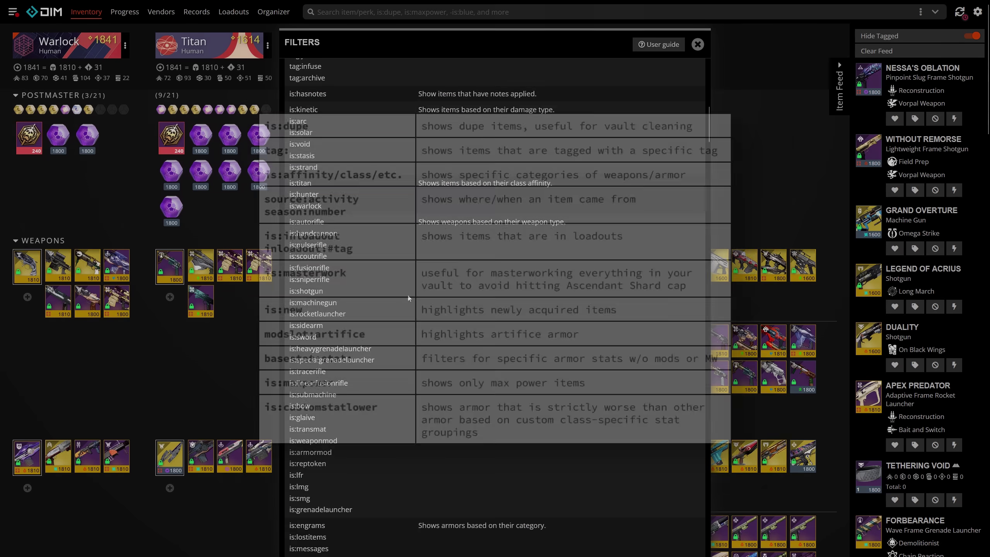
scroll(410, 297, down, 10)
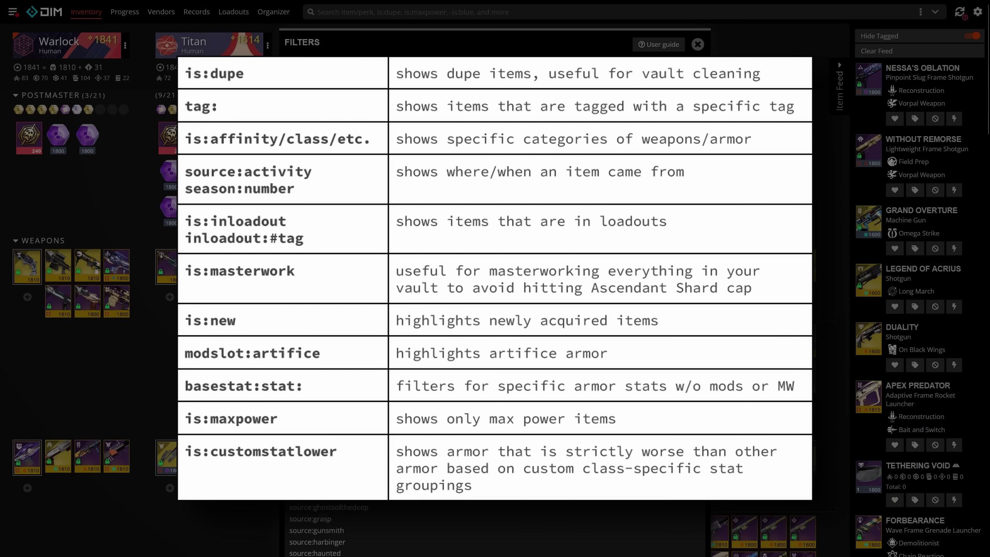
scroll(409, 297, down, 10)
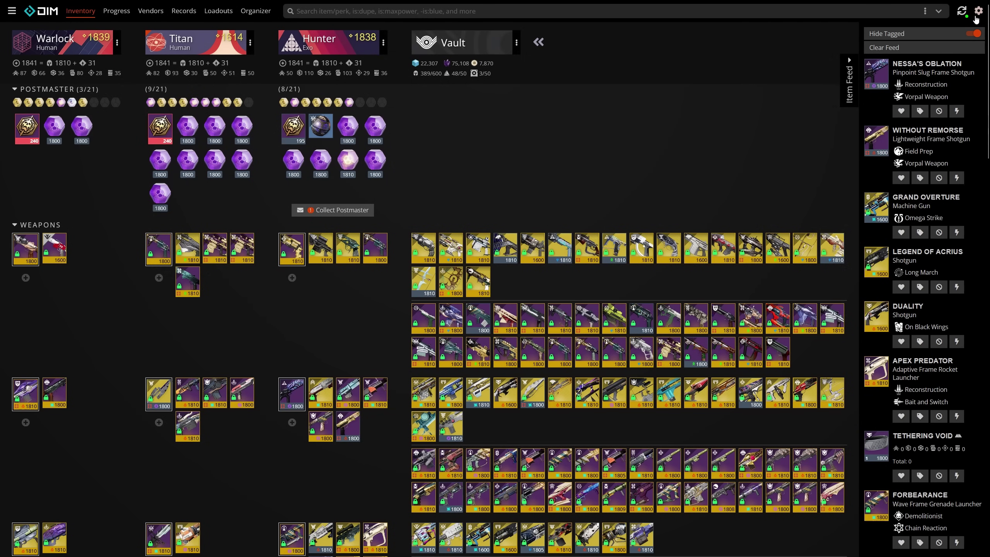
In Settings, limit the grenade Custom Stat Total to the Warlock class and save it.
click(976, 17)
scroll(482, 327, down, 15)
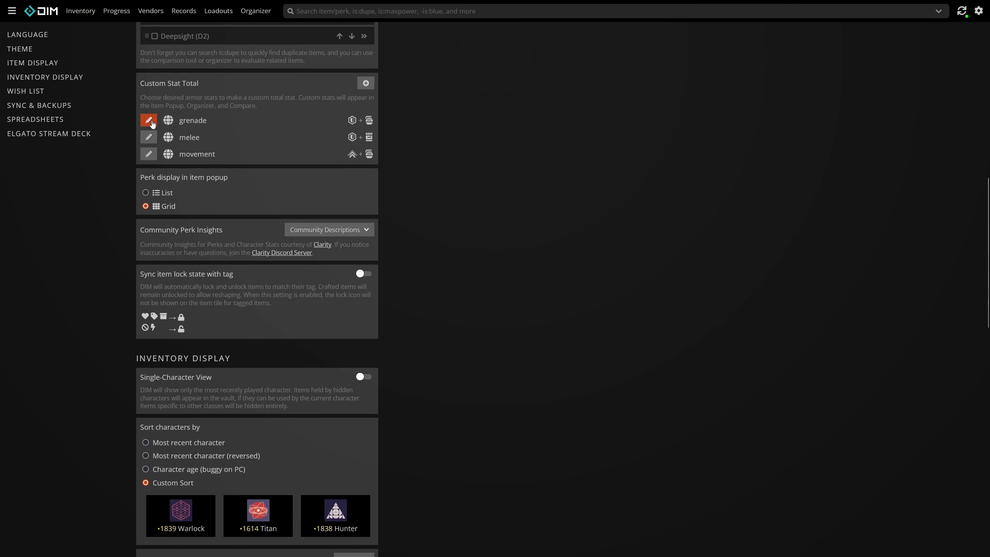
click(149, 121)
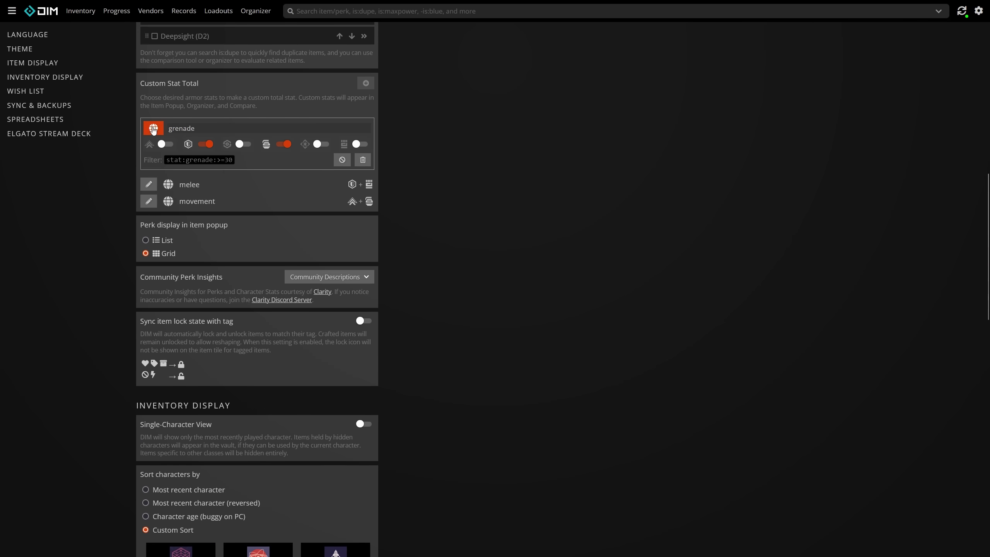
click(153, 130)
click(154, 175)
click(320, 160)
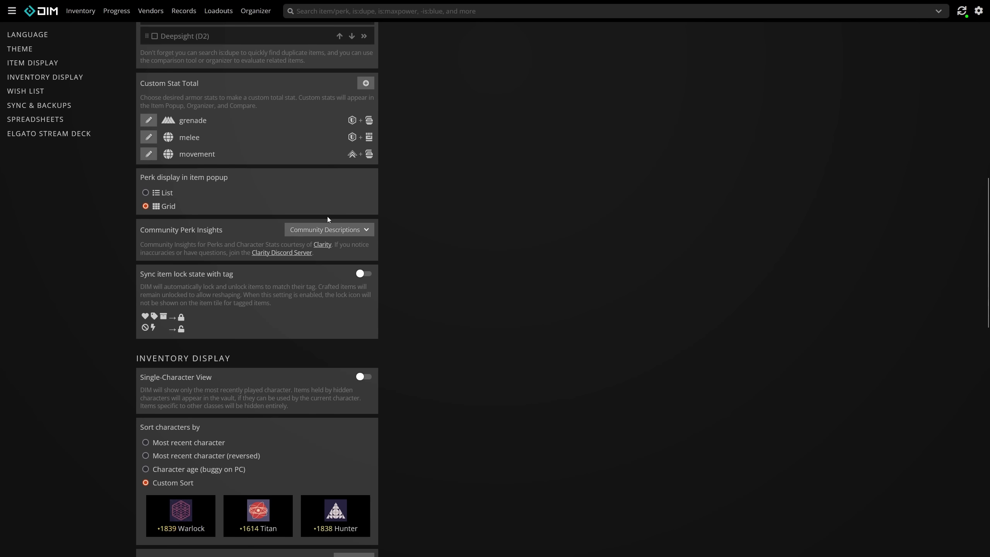
click(81, 11)
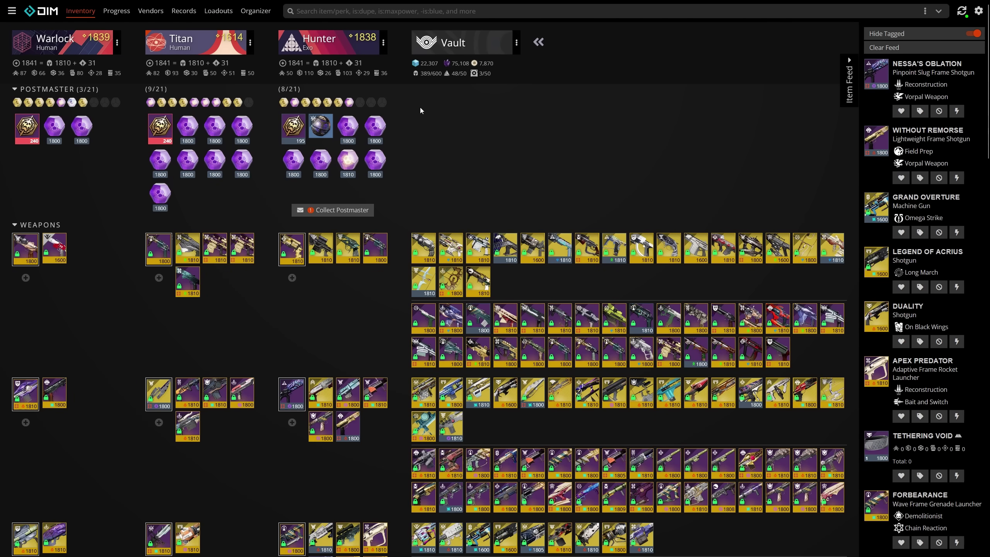
Filter the inventory by is:customstatlower and check the helmets' custom stat totals.
click(316, 11)
text(is:customs)
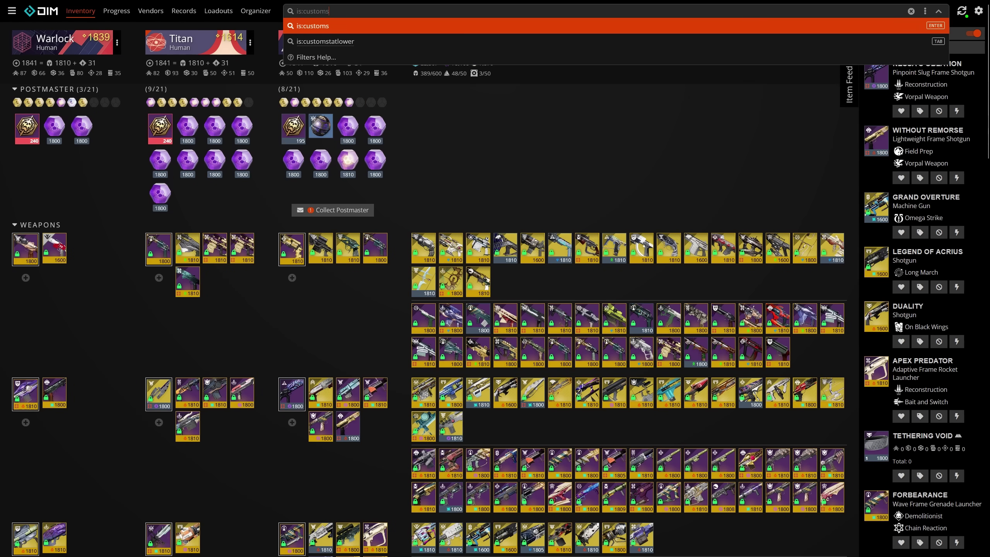
text(tatl)
key(Tab)
key(Return)
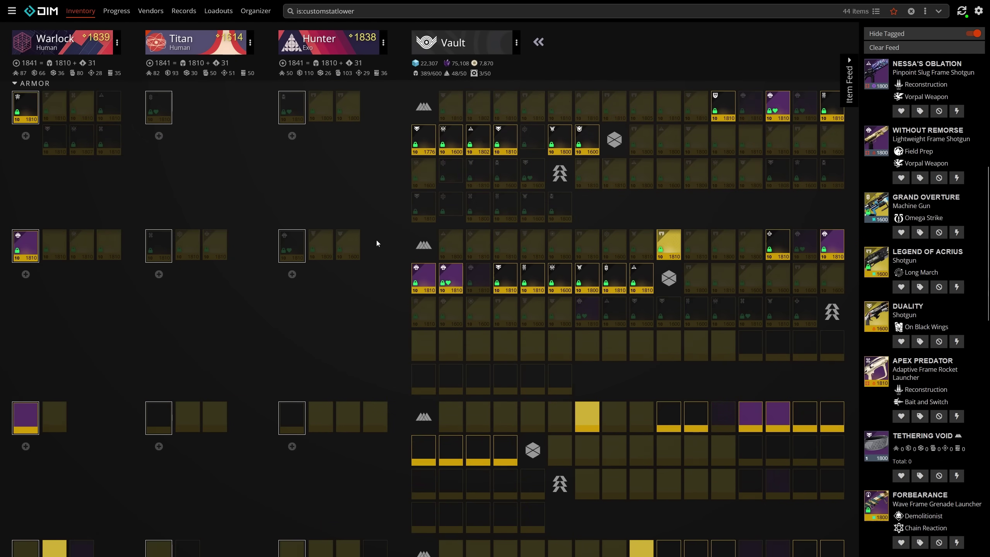
click(475, 141)
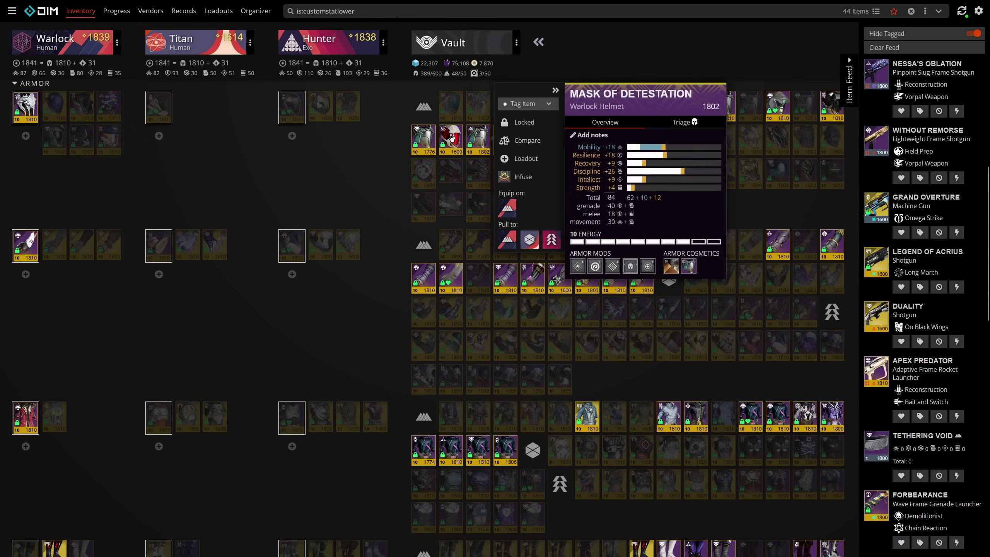
click(450, 139)
click(423, 141)
click(364, 150)
click(740, 126)
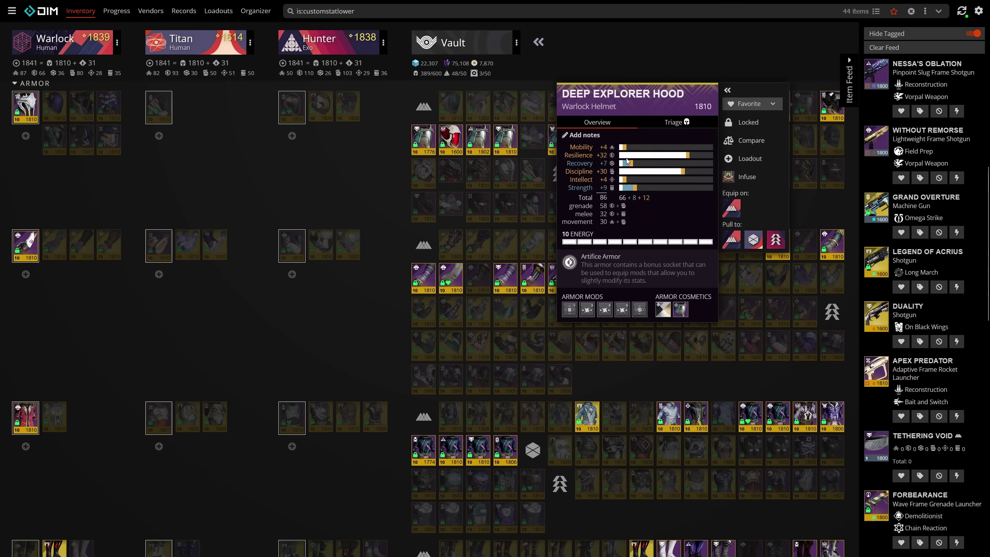
Search the inventory for is:masterwork, then for not:masterwork.
click(390, 16)
key(ctrl+a)
key(BackSpace)
text(is:)
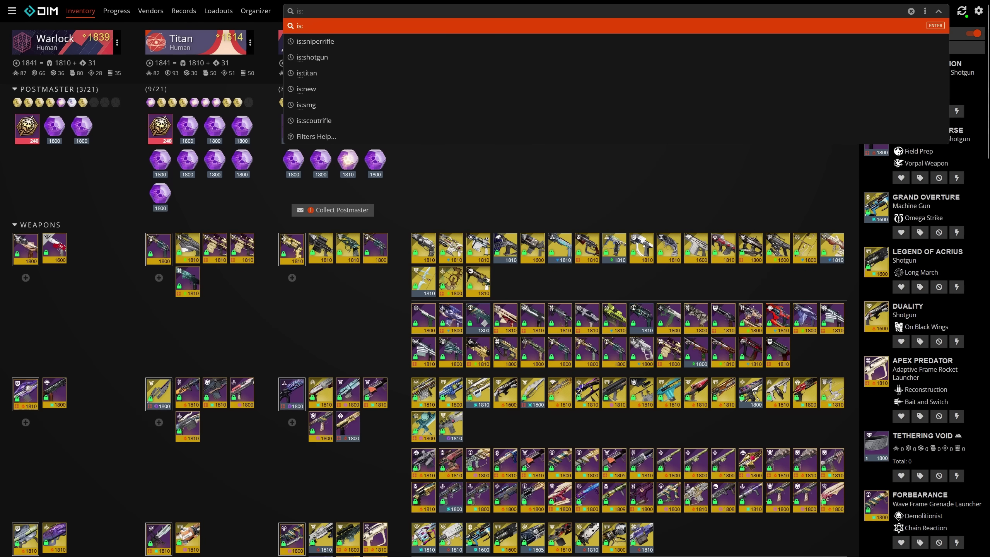
text(masterwork)
key(Return)
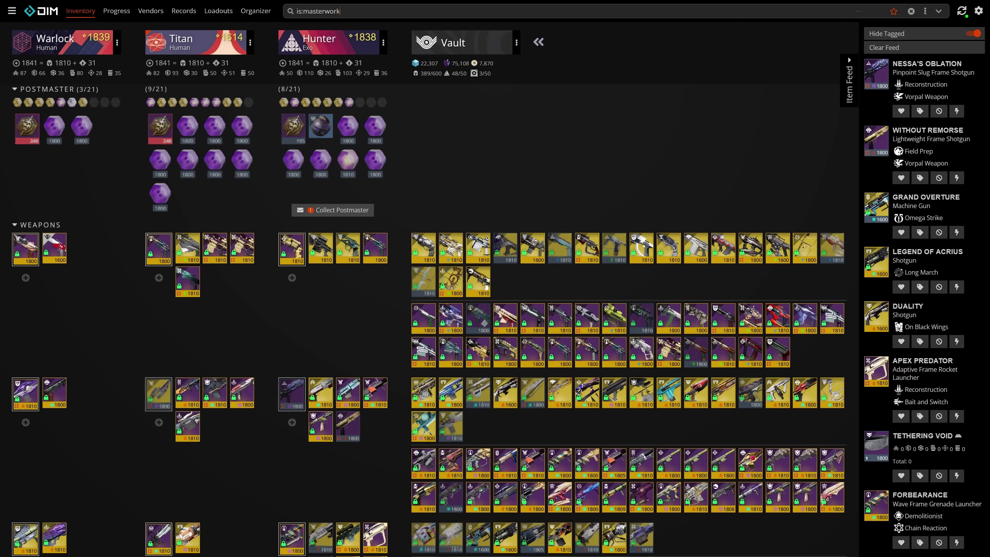
text(not)
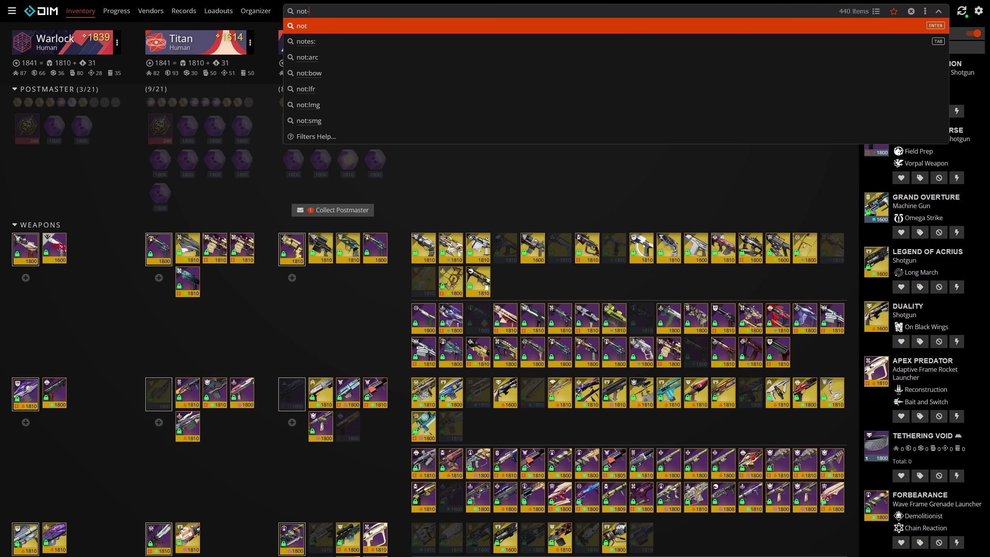
text(:masterw)
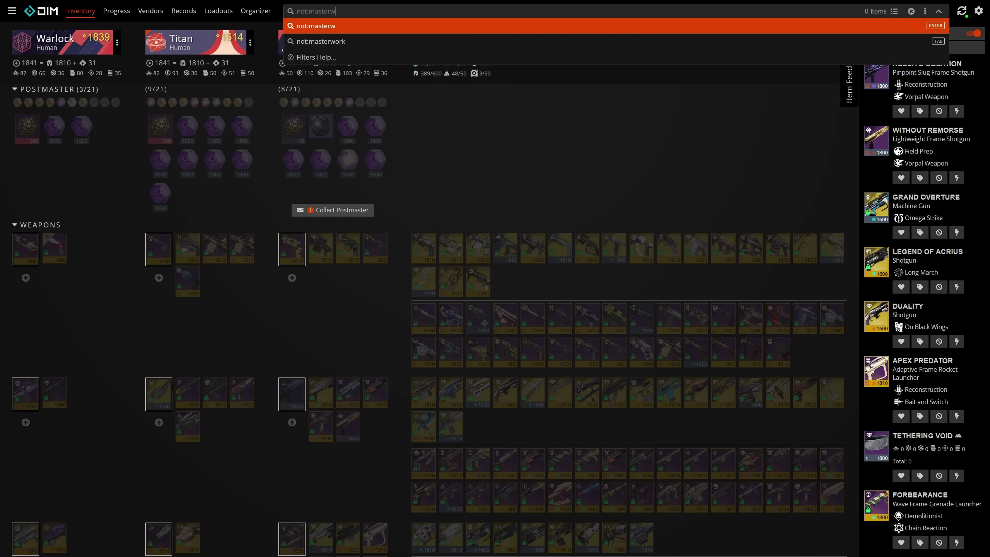
text(ork)
key(Return)
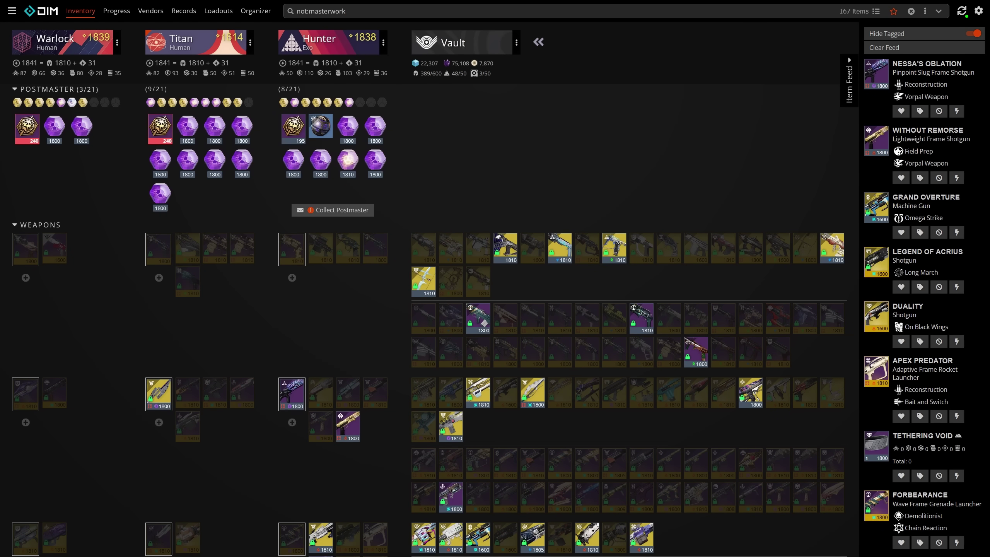
Try the negated searches -is:masterwork and -not:masterwork.
text(-is:)
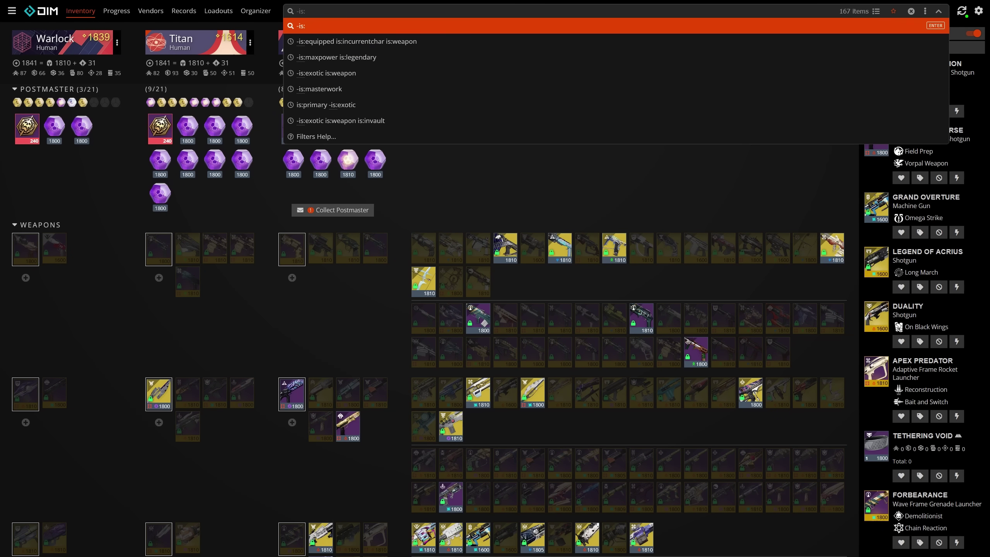
text(masterwork)
key(Return)
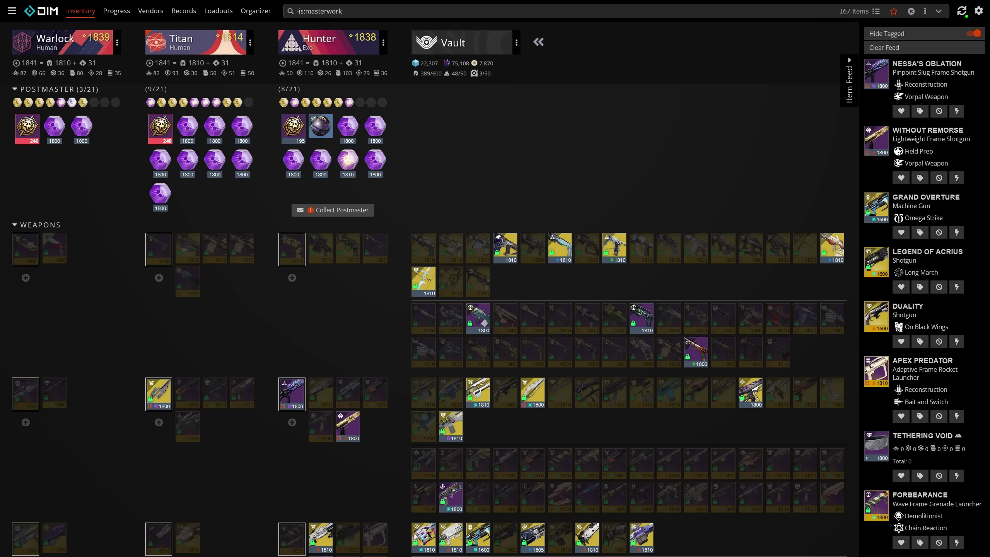
text(-)
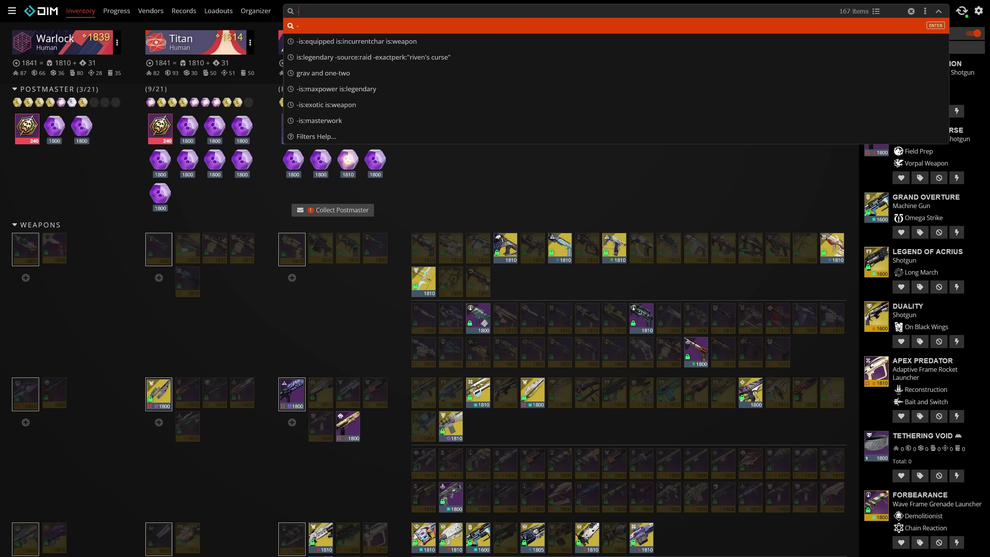
text(not:maste)
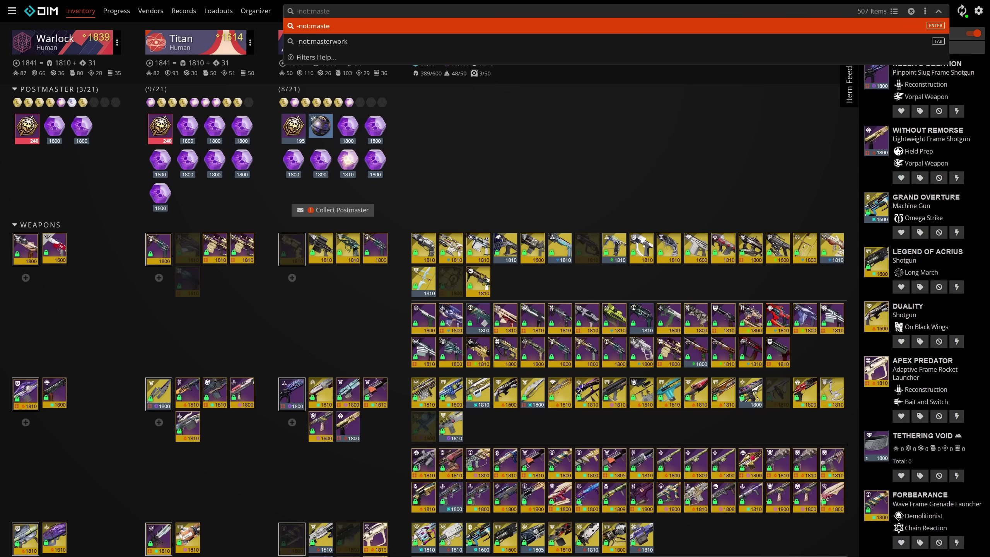
text(rwork)
key(Return)
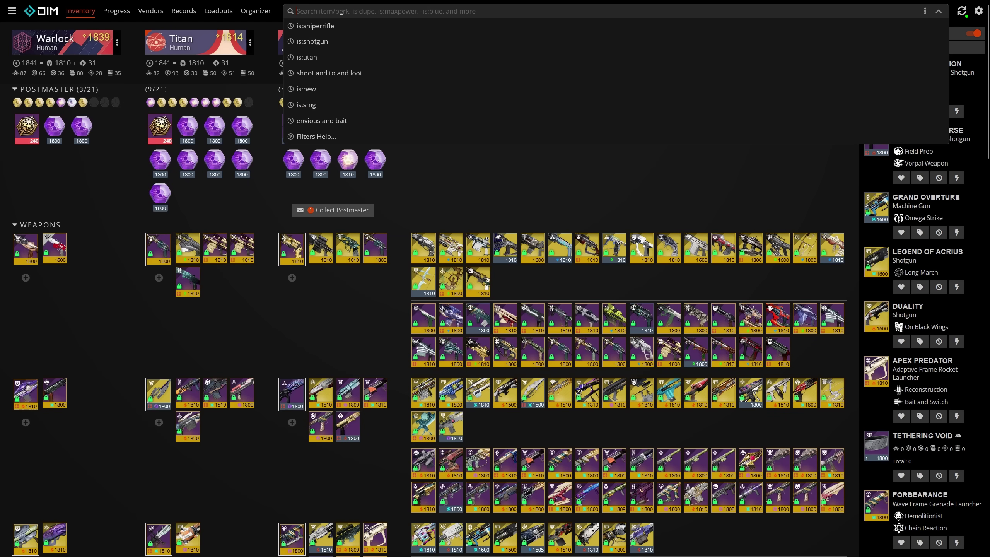
Search (stat:rpm:180 is:handcannon) or (stat:rpm:72 is:sniperrifle) and inspect Malfeasance and Succession.
text((stat:r)
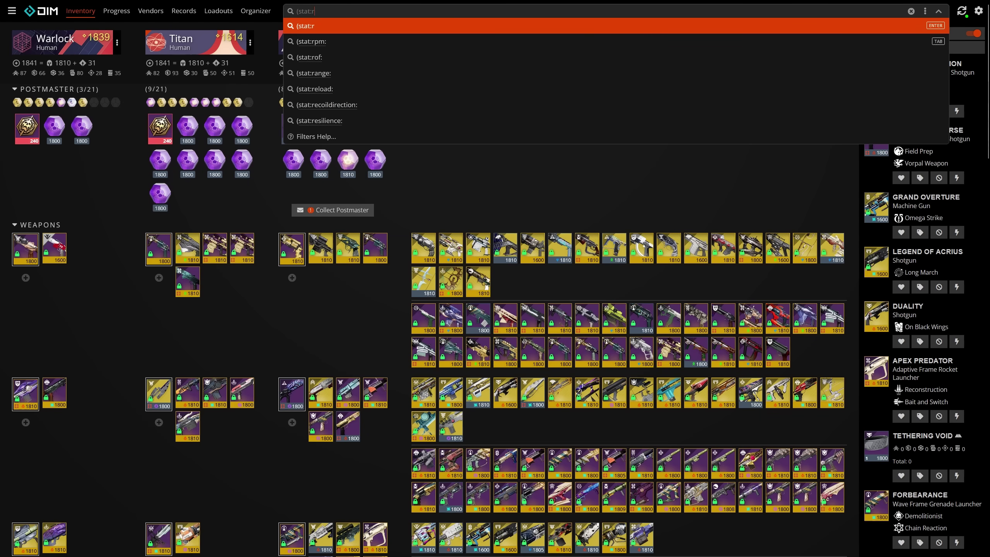
text(pm:180 )
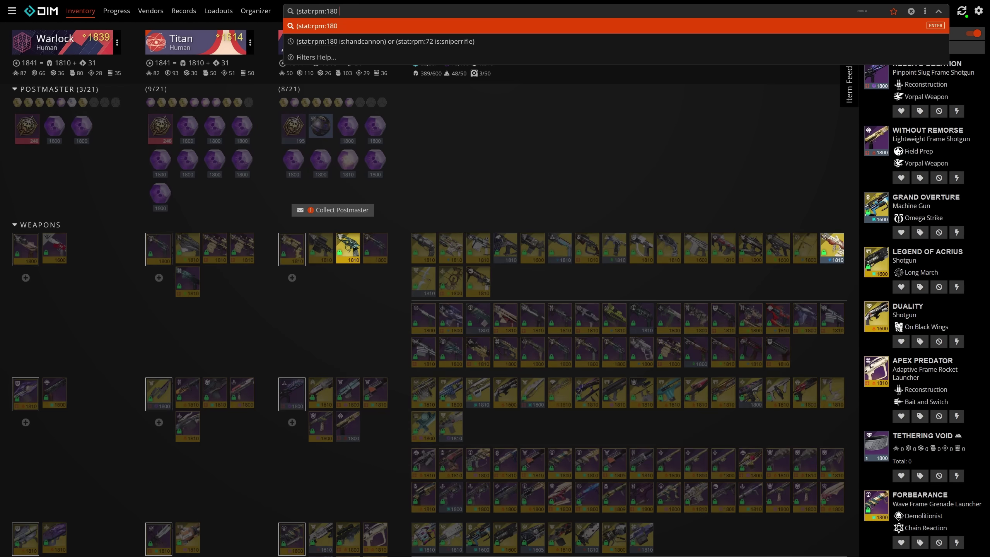
text(is:handcann)
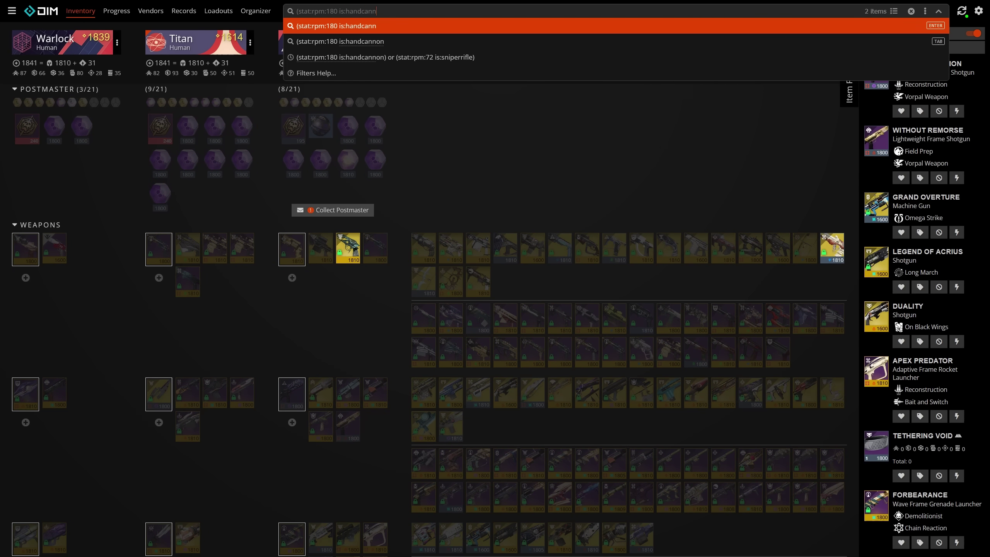
text(on) or ()
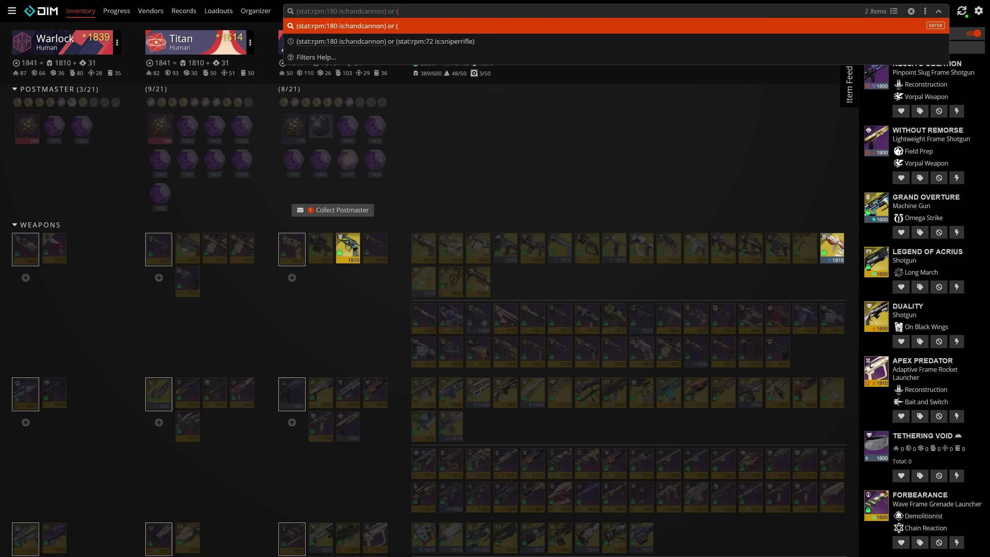
text(stat:rpm:)
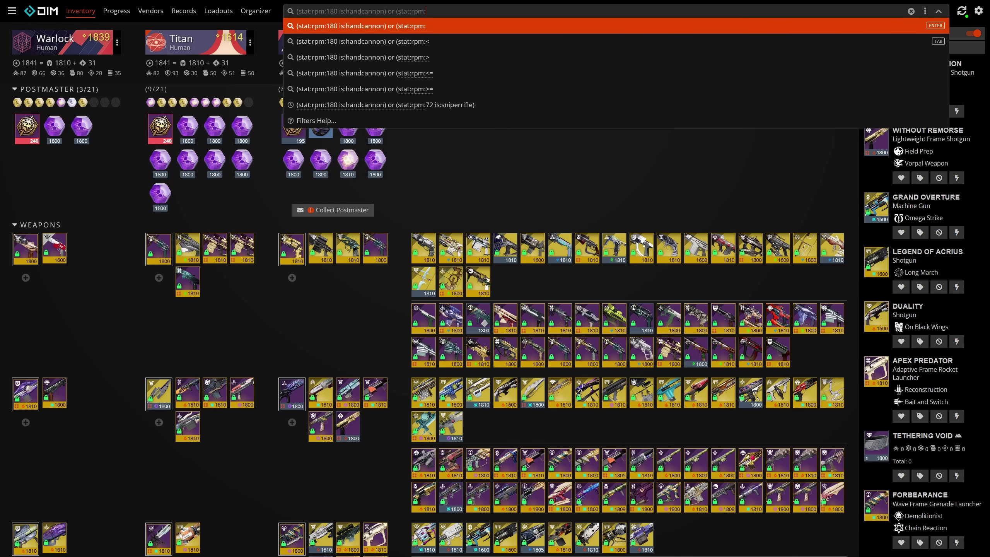
text(72)
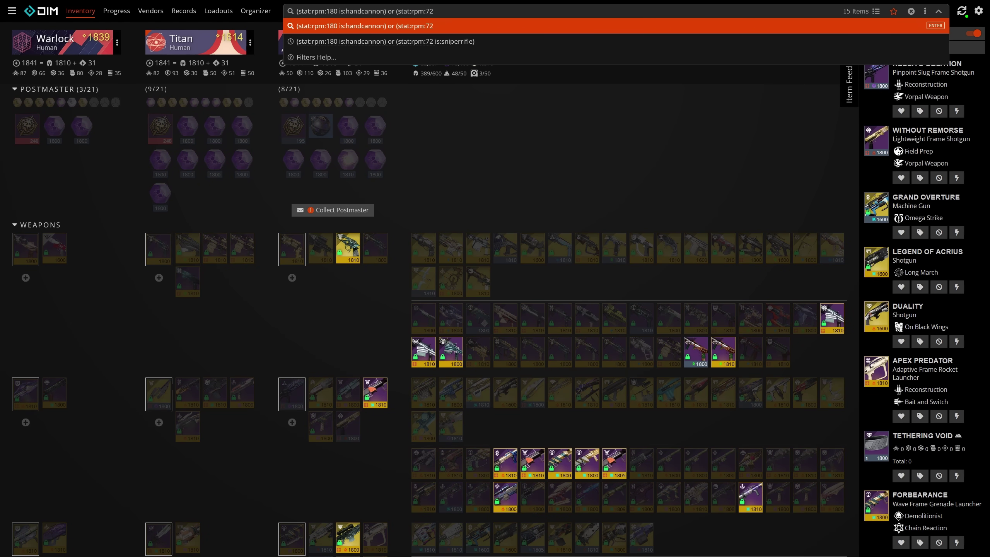
text( is:sniperrif)
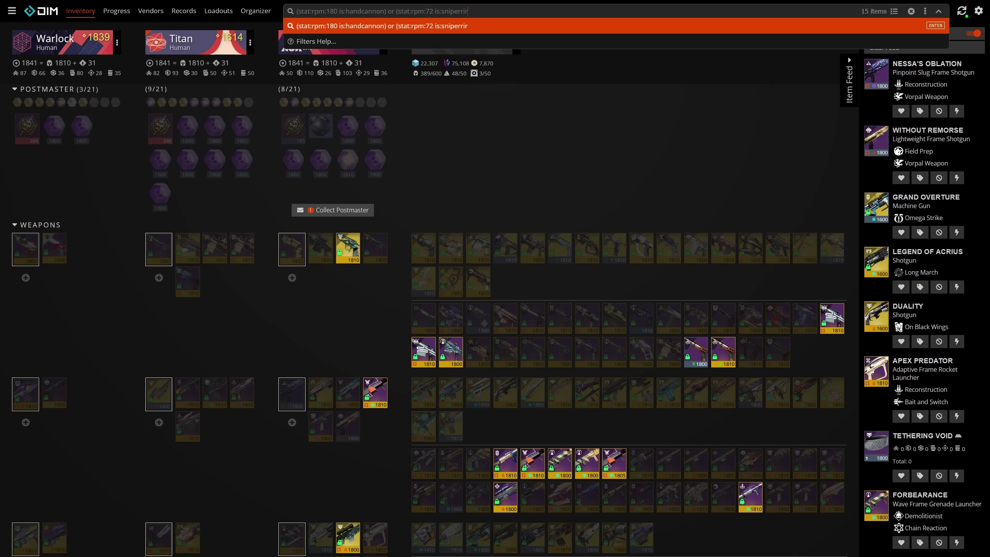
text(le))
key(Return)
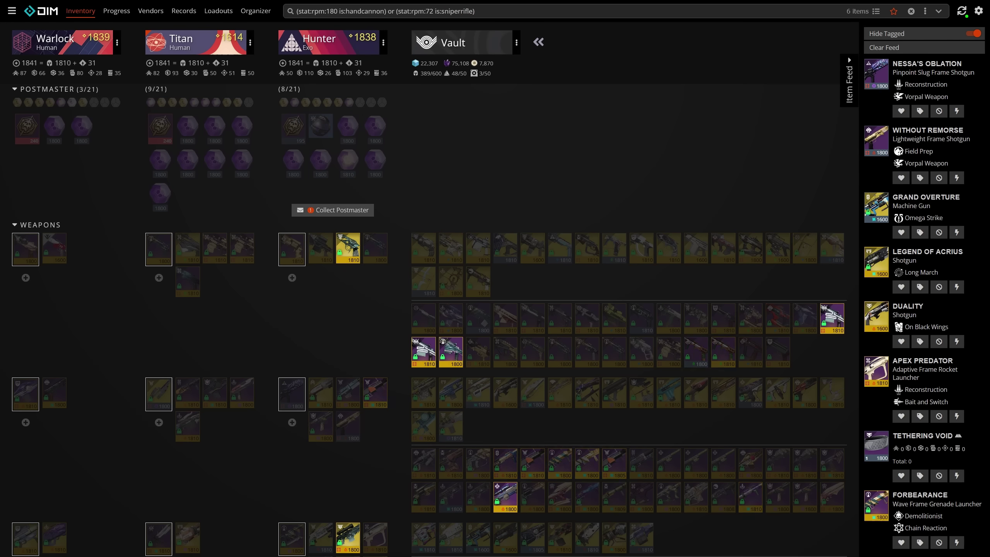
scroll(423, 282, down, 3)
click(352, 146)
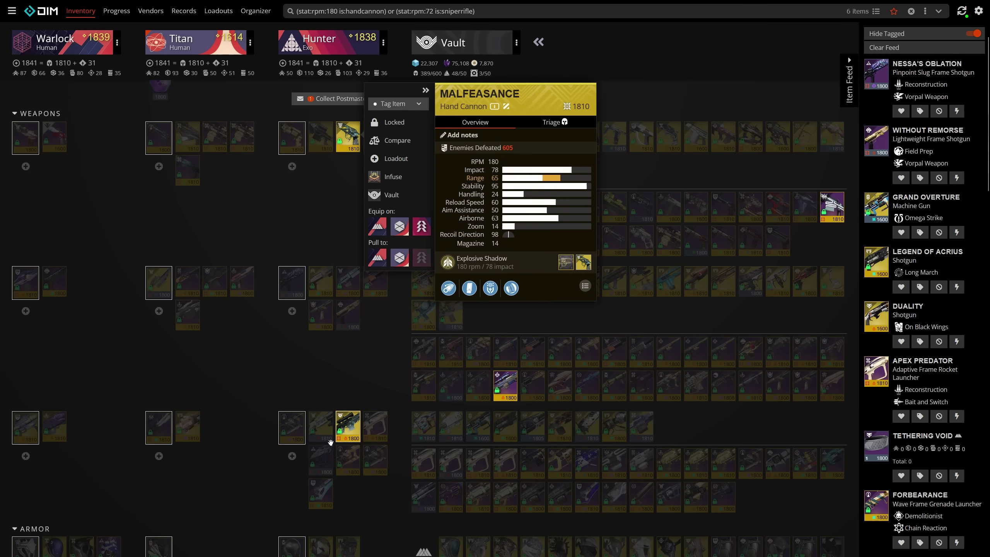
click(328, 366)
click(455, 241)
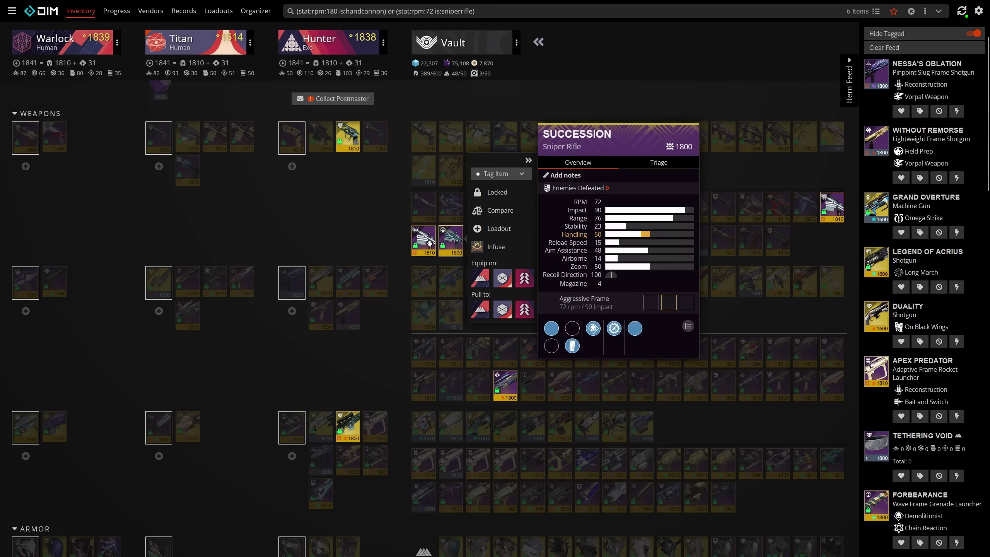
Search '/* current */ is:weapon is:incurrentchar is:equipped' and inspect the equipped weapons, including Bequest.
click(316, 213)
text(/*)
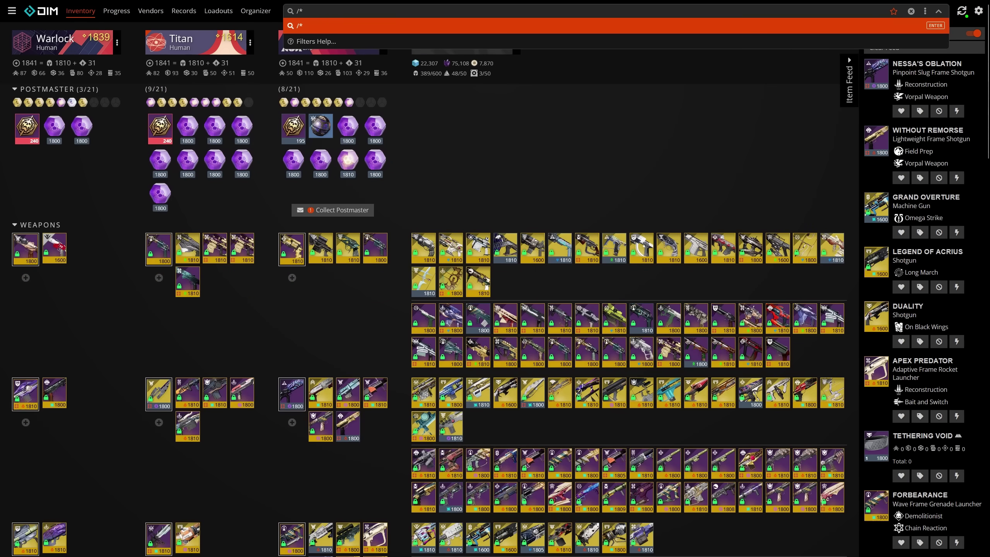
text( current)
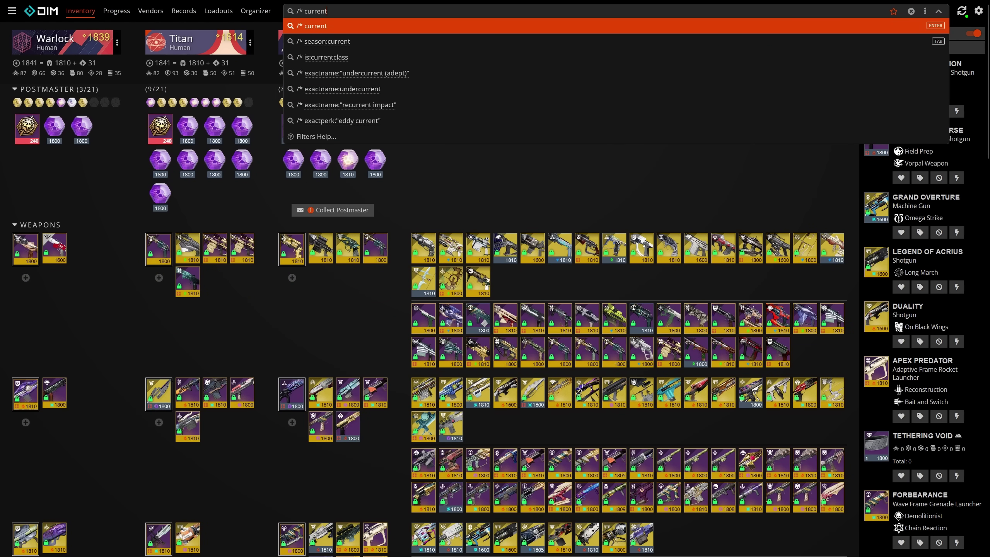
text( */)
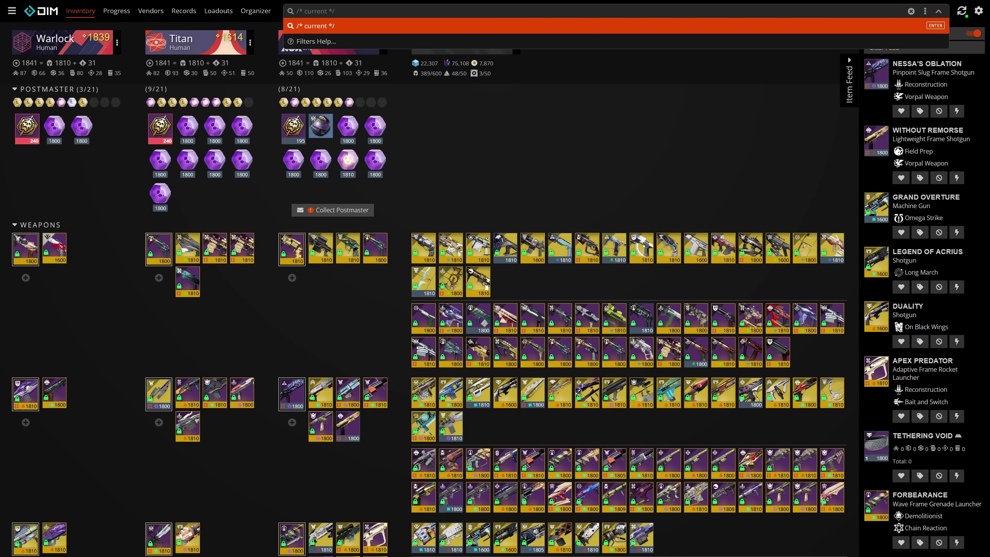
text( is:weapon is:incurrent)
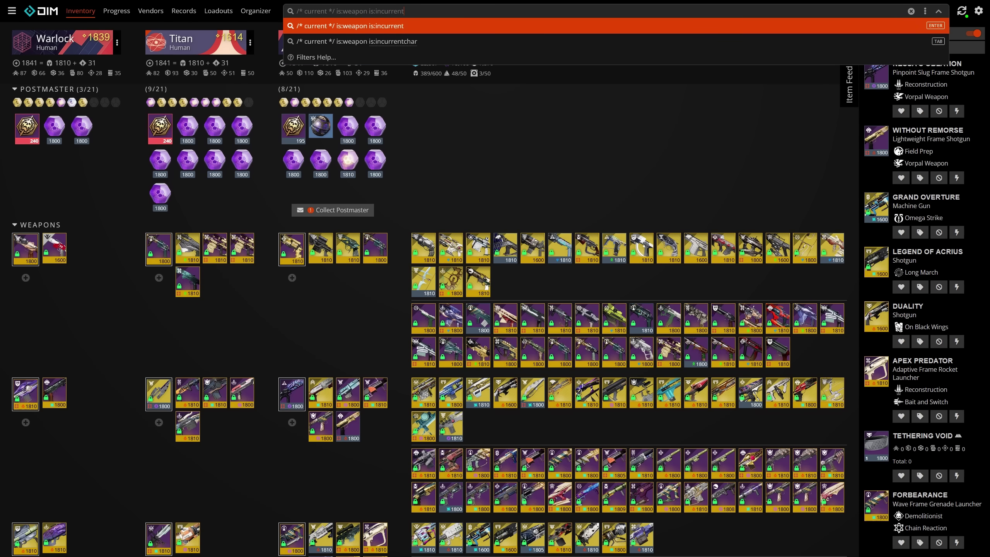
text(char is:equipped)
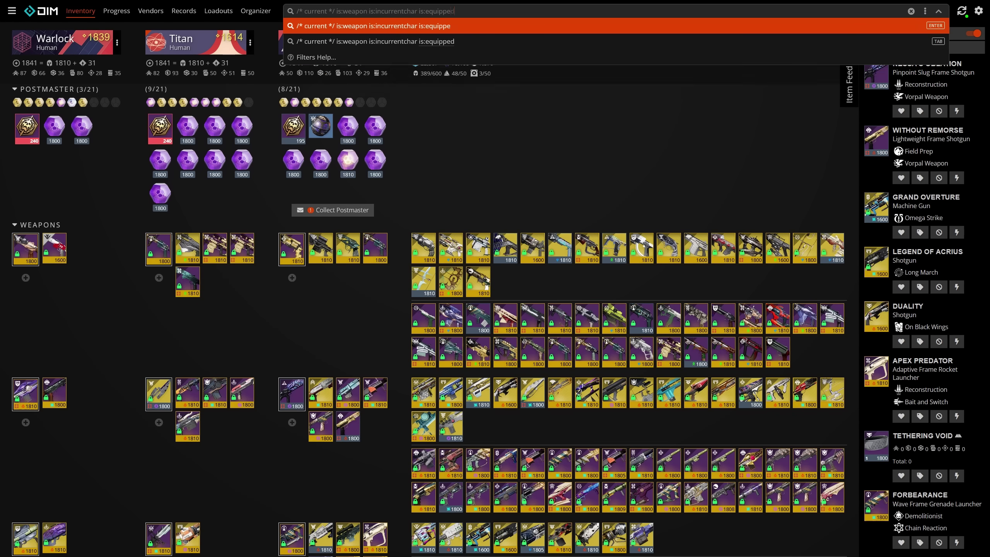
key(Return)
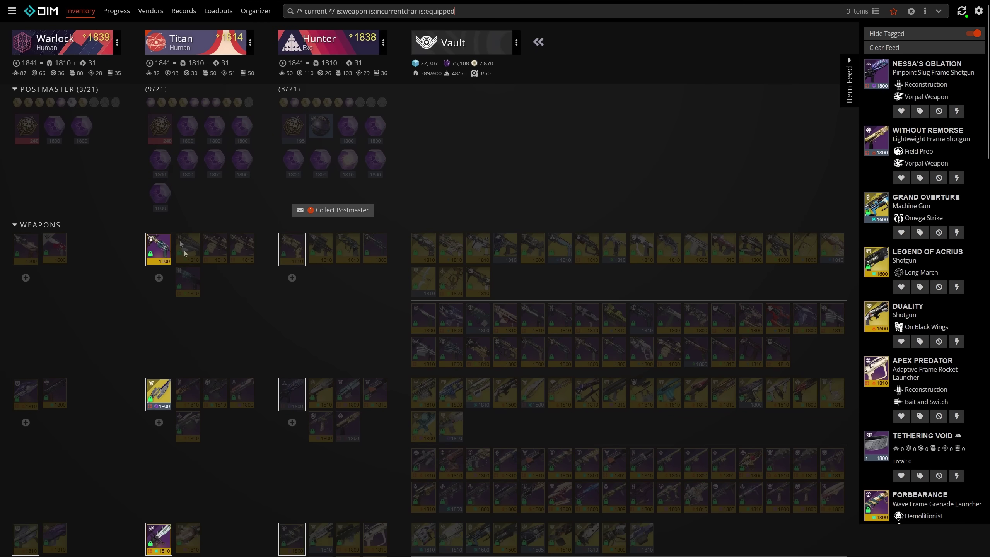
scroll(167, 204, down, 3)
click(158, 282)
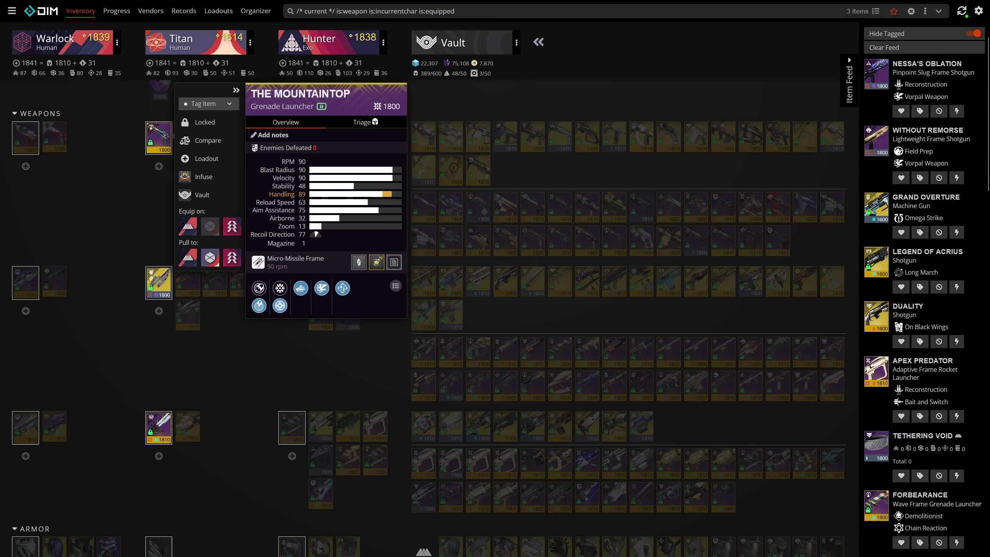
click(159, 428)
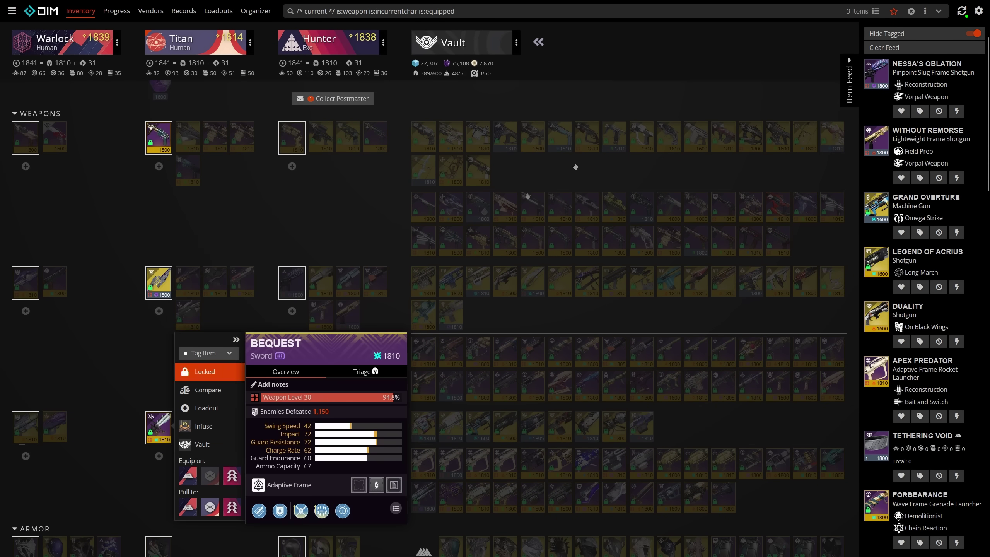
click(715, 82)
scroll(542, 107, up, 3)
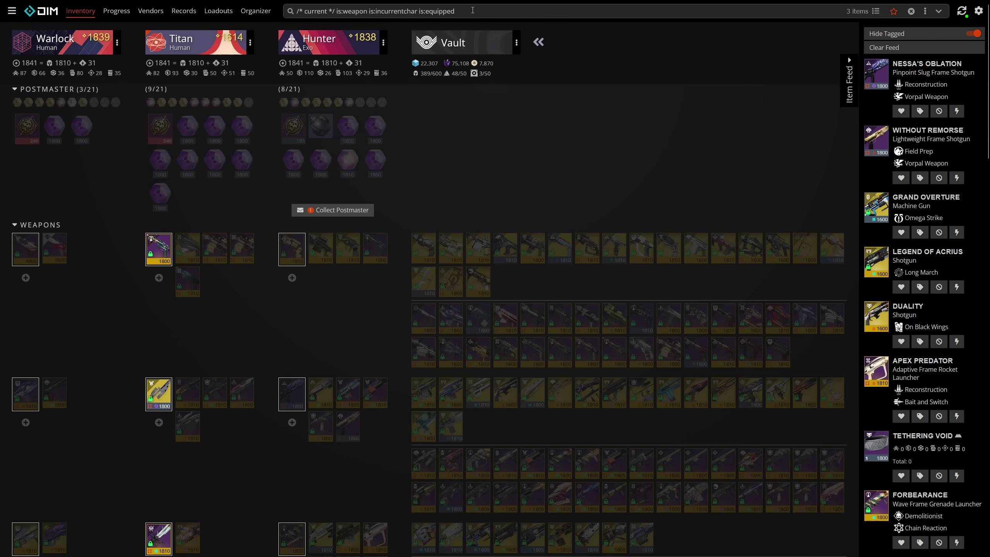
Clear the search, then recall it by typing /* and picking the 'current' suggestion.
click(472, 10)
click(596, 199)
click(312, 10)
key(ctrl+a)
key(BackSpace)
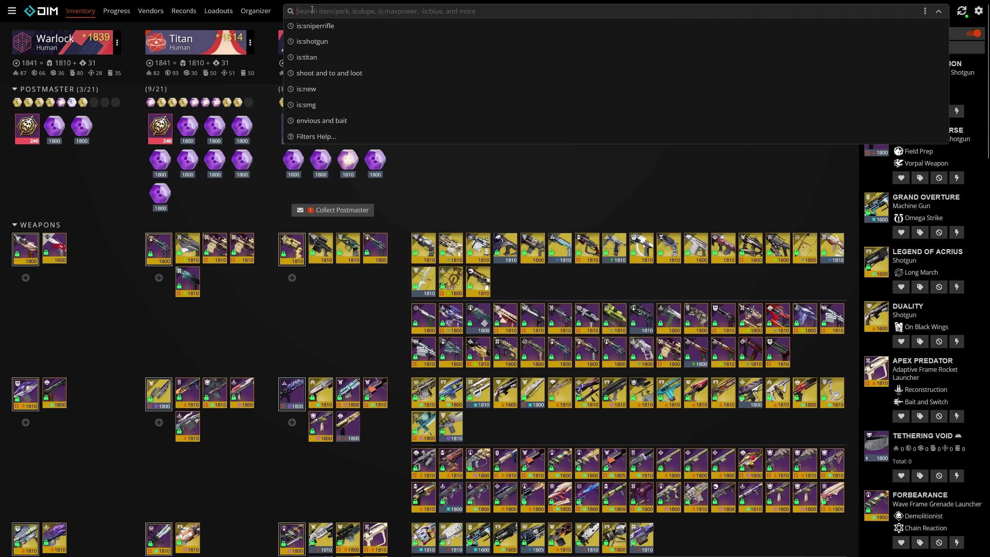
text(/*)
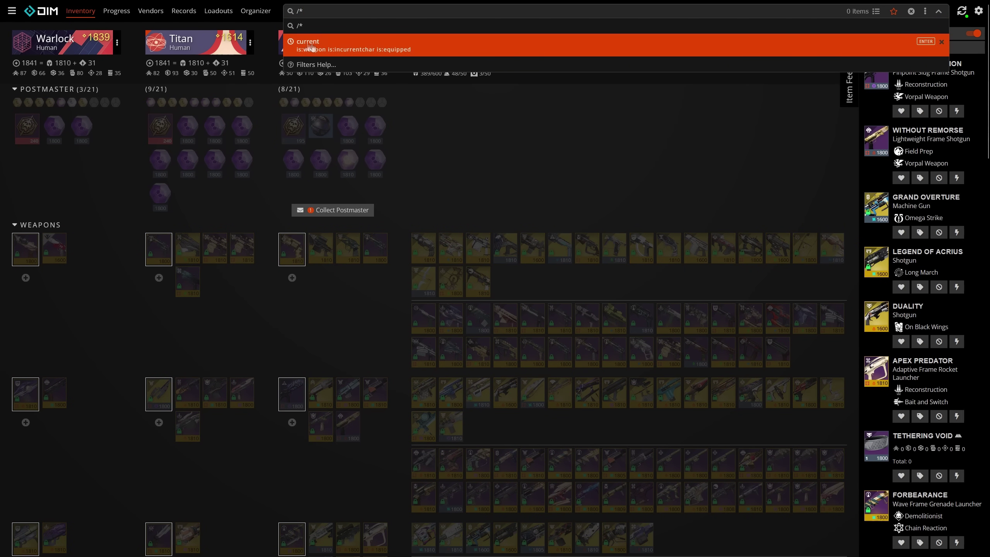
click(347, 45)
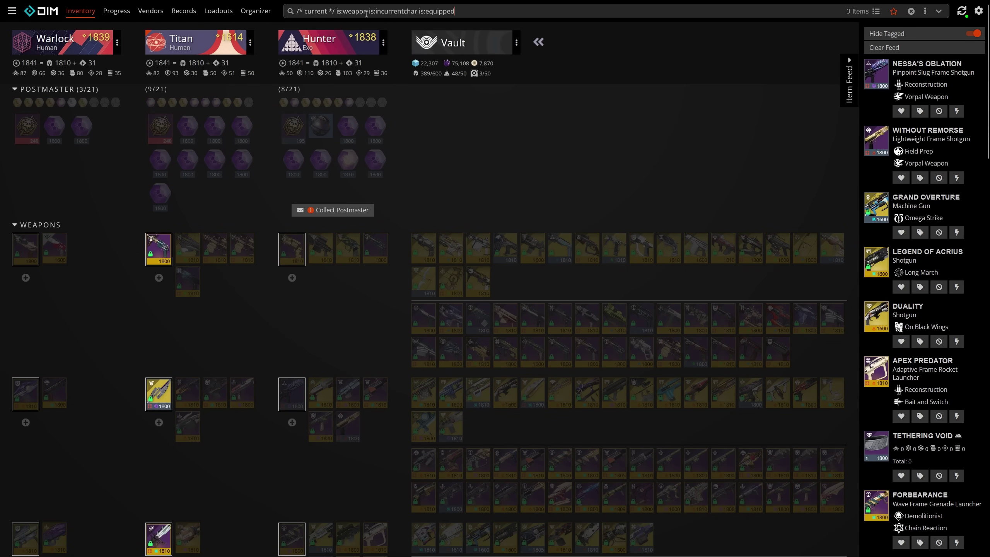
scroll(208, 255, down, 2)
Search is:classitem power:<50 and inspect the matching Dreamer's Mark and Dreamer's Cloak.
scroll(172, 384, down, 3)
key(ctrl+a)
text(is:c)
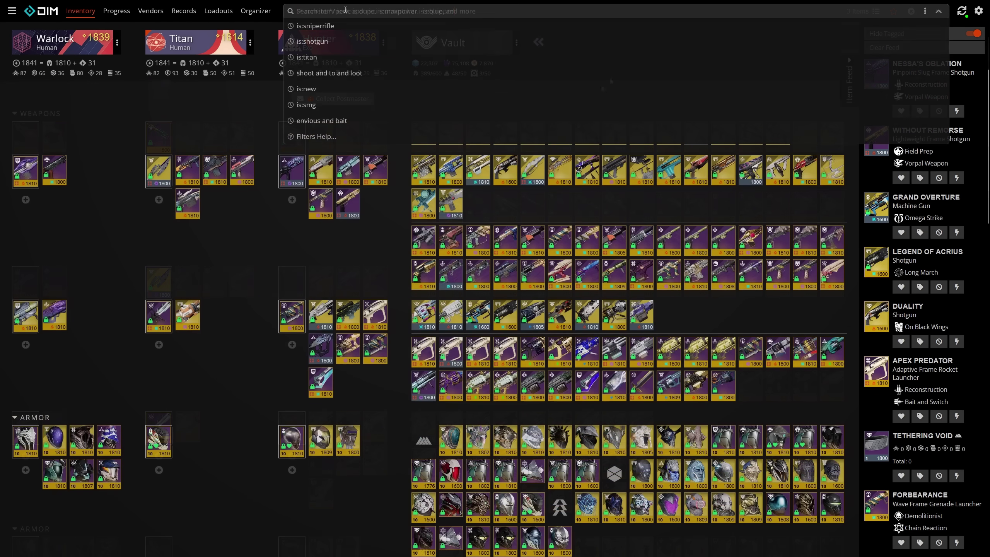
text(lassitem)
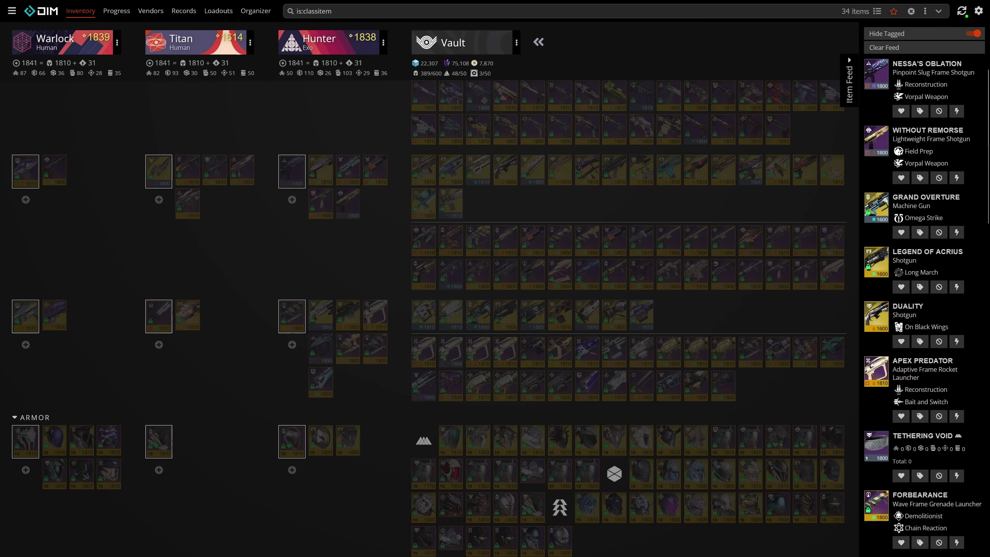
text( power:<50)
key(Return)
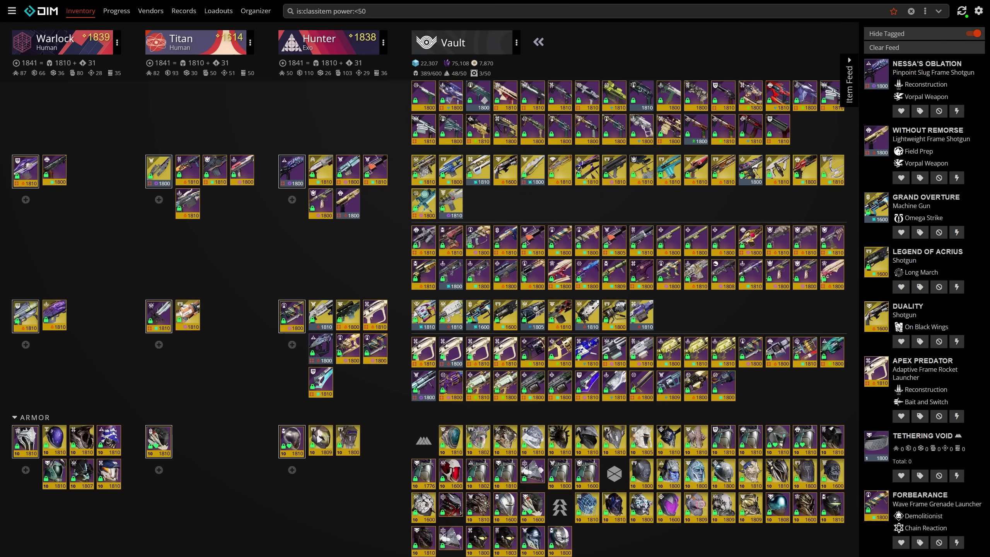
scroll(347, 247, down, 10)
click(159, 138)
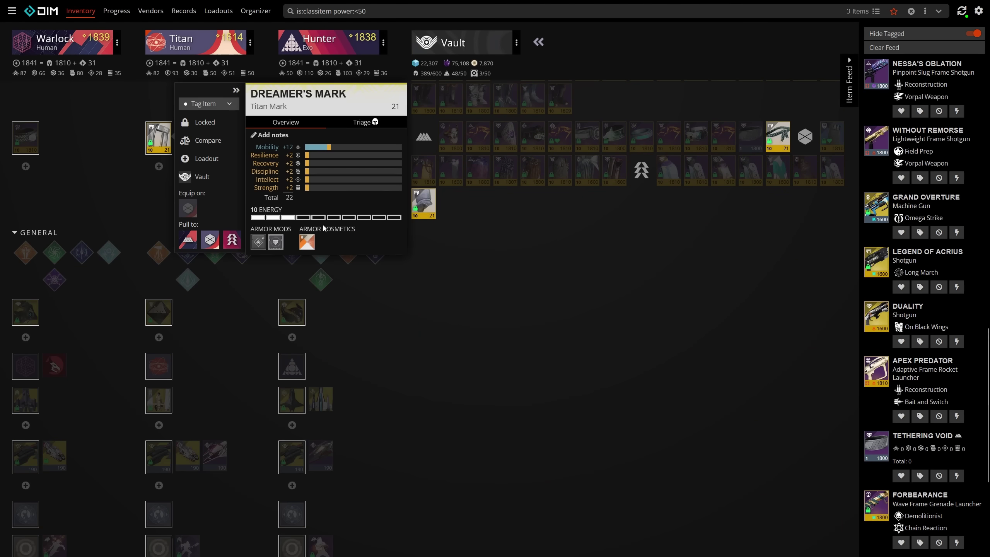
click(425, 205)
click(528, 334)
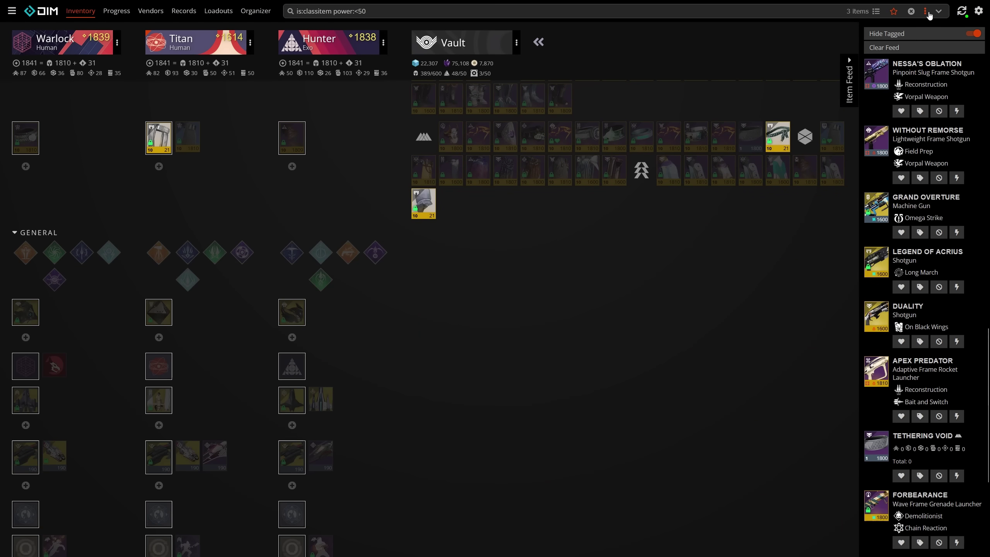
Use Strip Sockets on the results to remove 3 shaders and 4 armor mods.
click(925, 10)
click(879, 97)
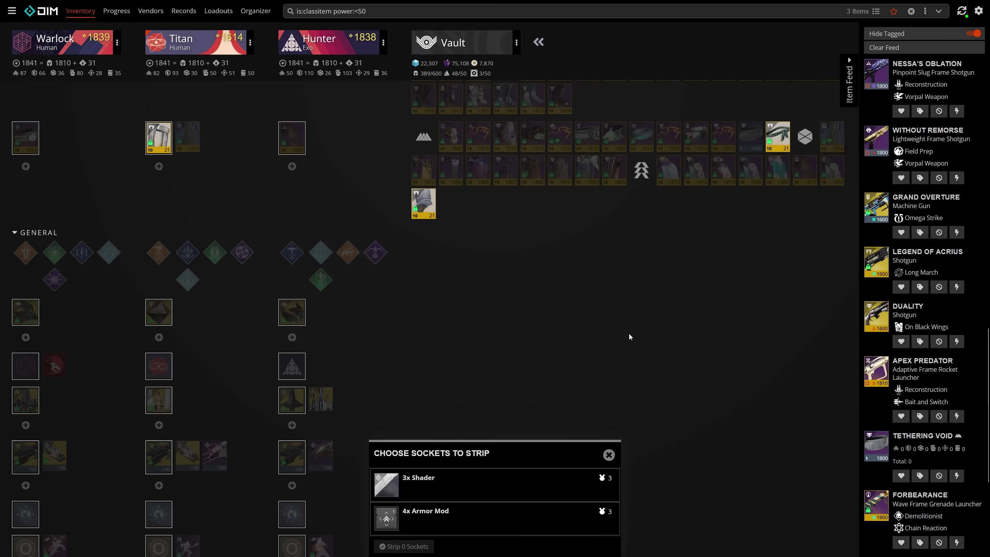
click(407, 487)
click(411, 530)
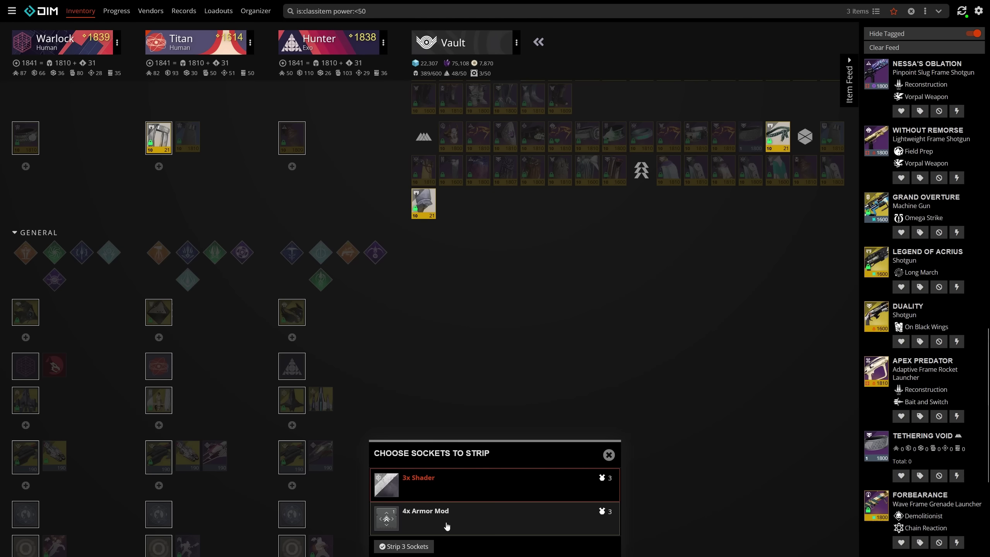
click(410, 546)
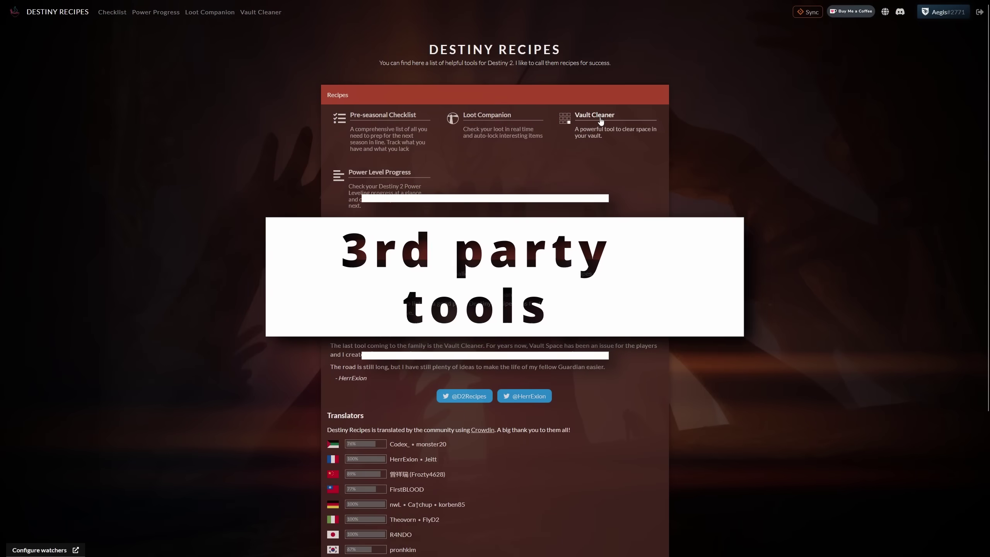
Run Vault Cleaner's vault review and copy the items-to-remove DIM query.
click(600, 121)
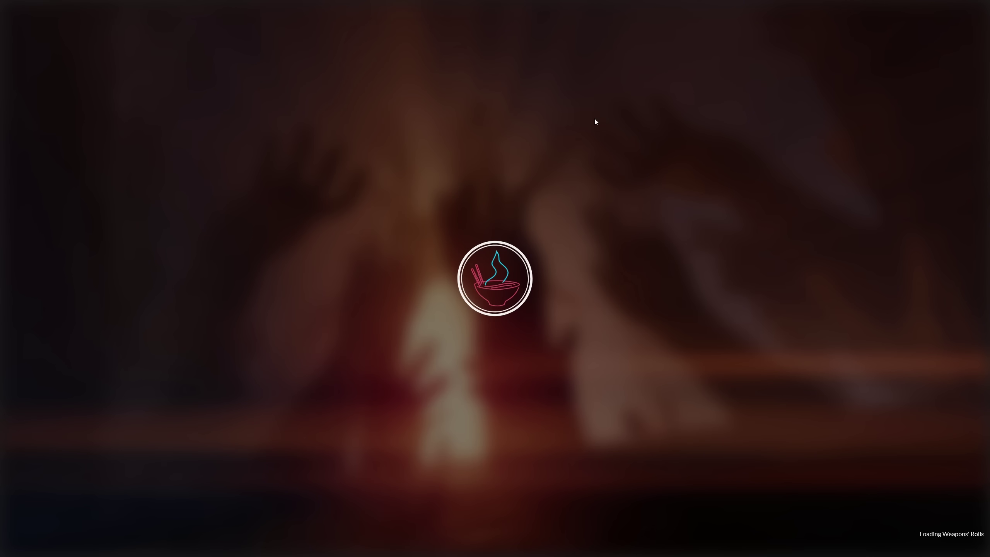
scroll(481, 229, down, 4)
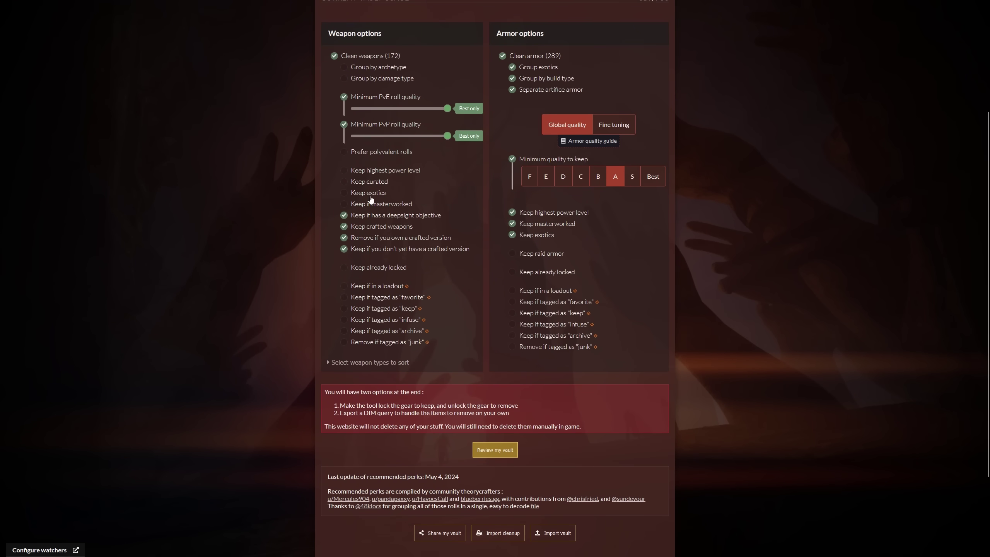
scroll(508, 423, down, 1)
click(495, 410)
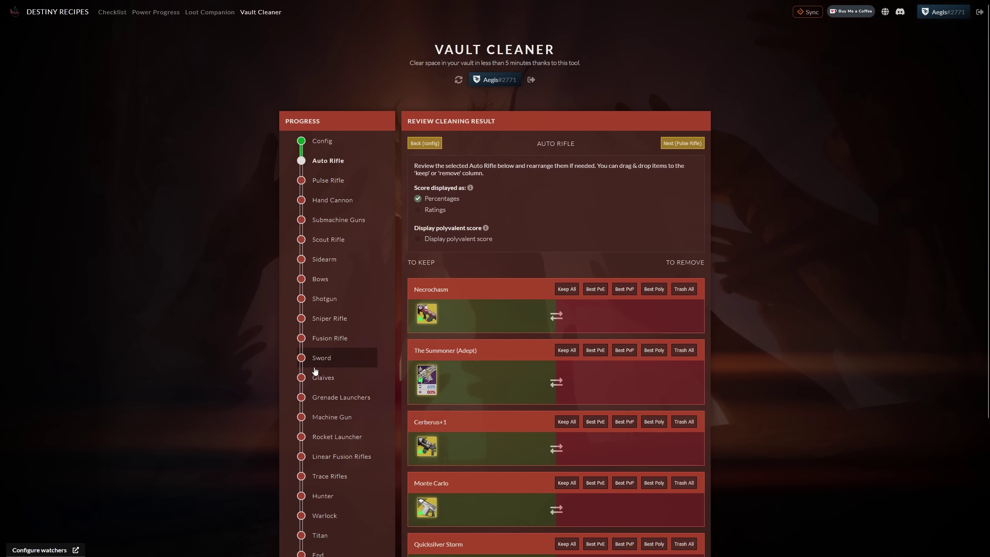
scroll(498, 362, down, 5)
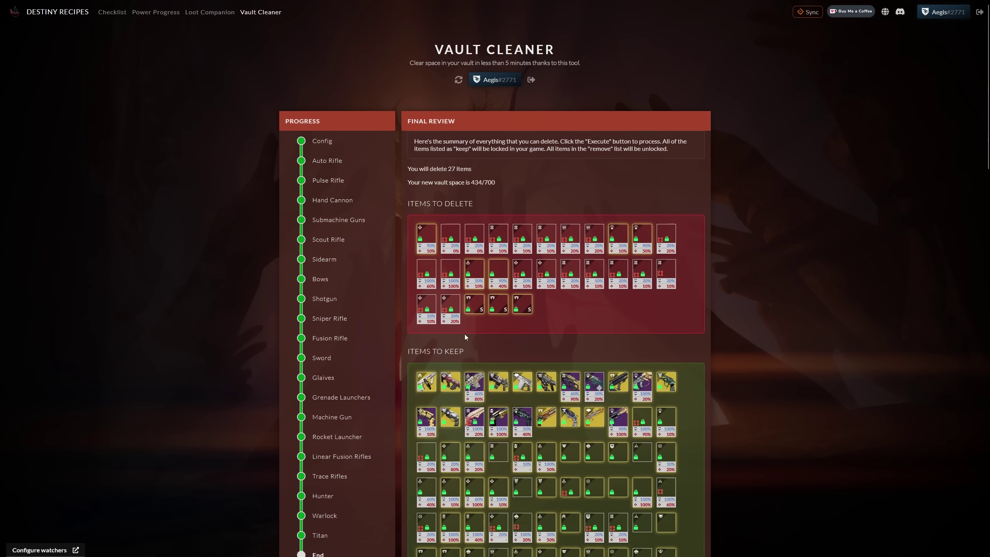
scroll(464, 334, down, 20)
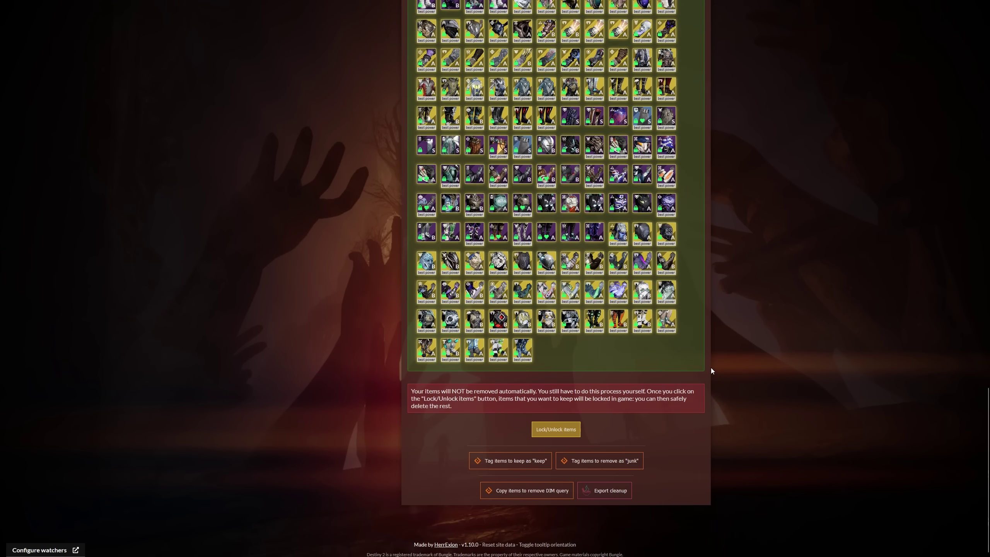
click(534, 490)
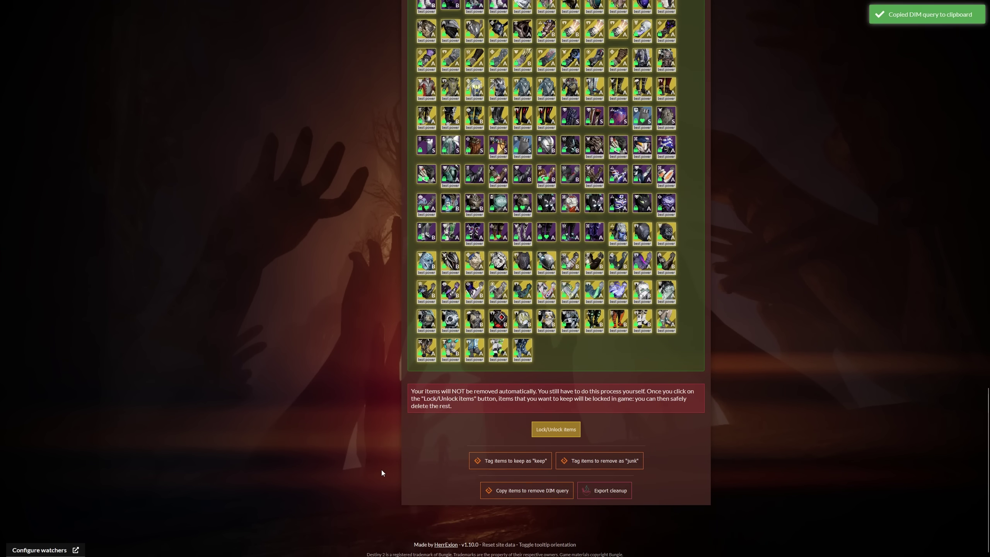
Paste the removal query into DIM's search to show the 27 flagged items.
key(alt+Tab)
key(ctrl+v)
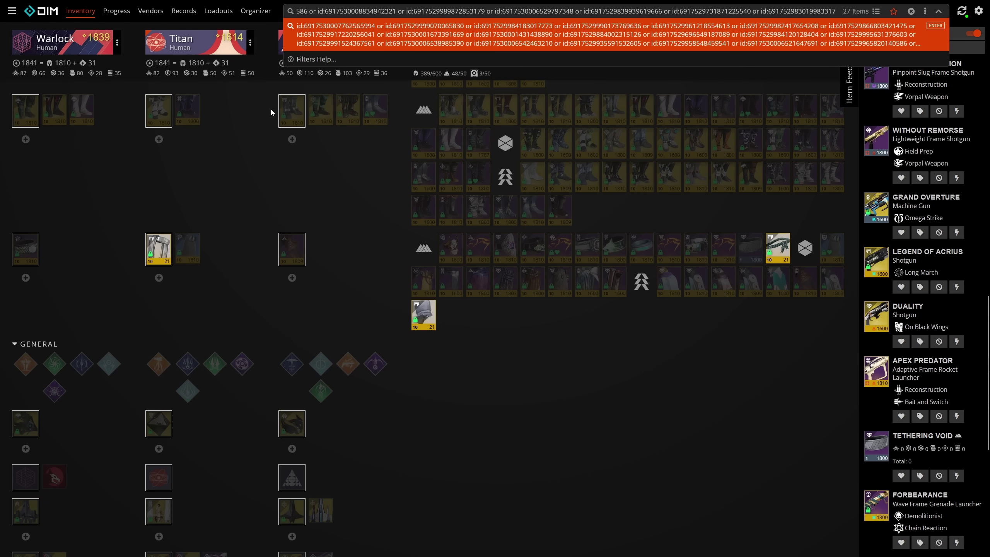
key(Return)
scroll(318, 326, up, 10)
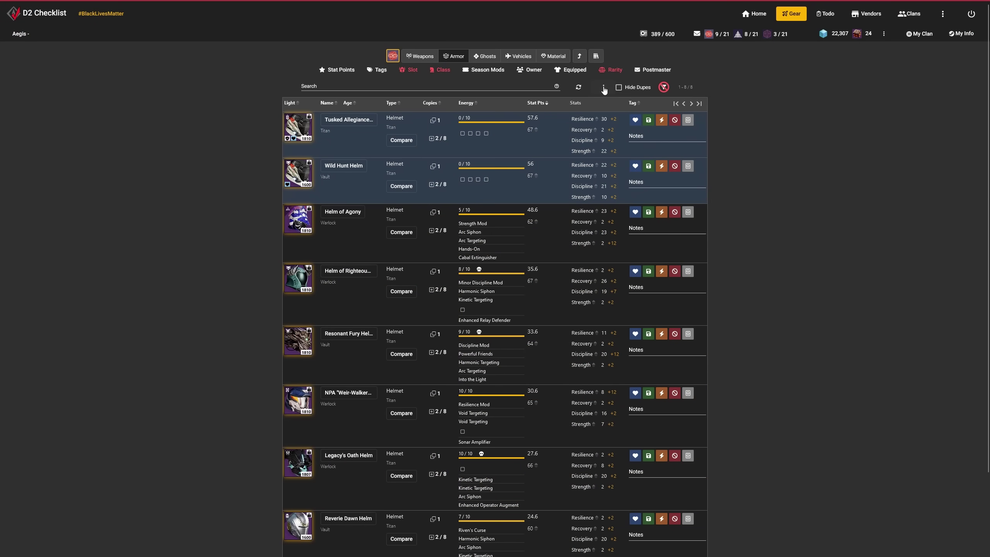
Set the preferred armor stats to Recovery 0% and Intellect 65% and save.
click(604, 87)
click(569, 166)
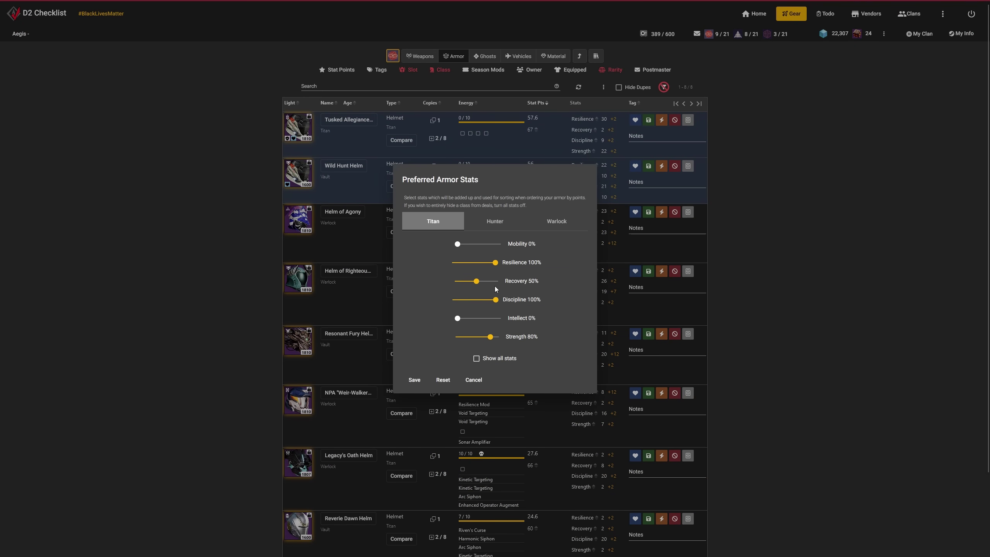
click(486, 265)
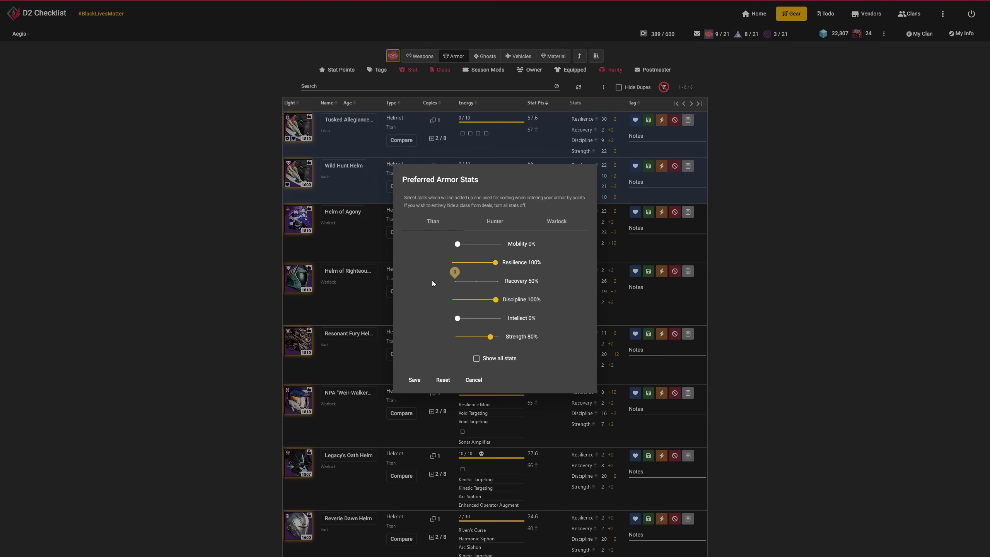
click(485, 318)
click(414, 379)
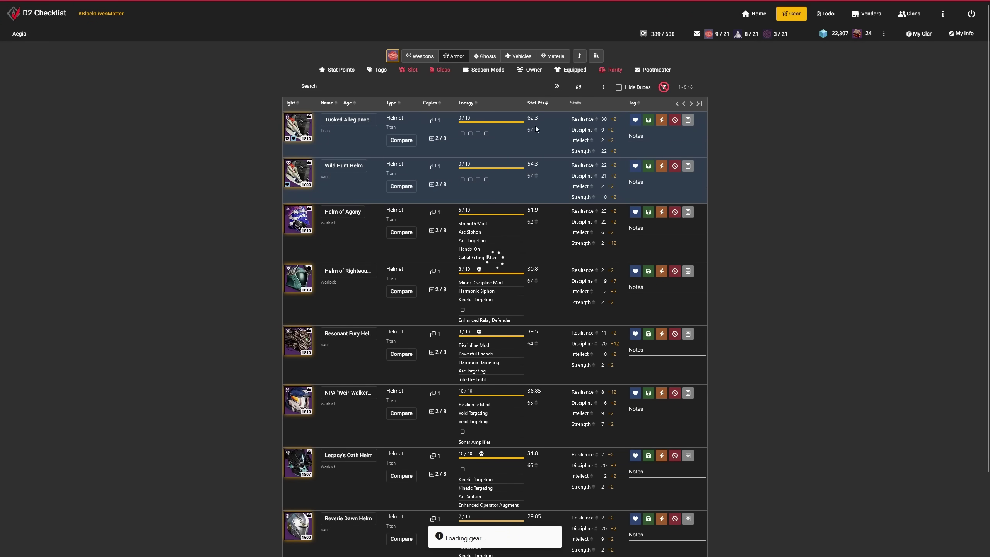
Sort the helmets by stat points, highest first.
click(547, 102)
click(548, 103)
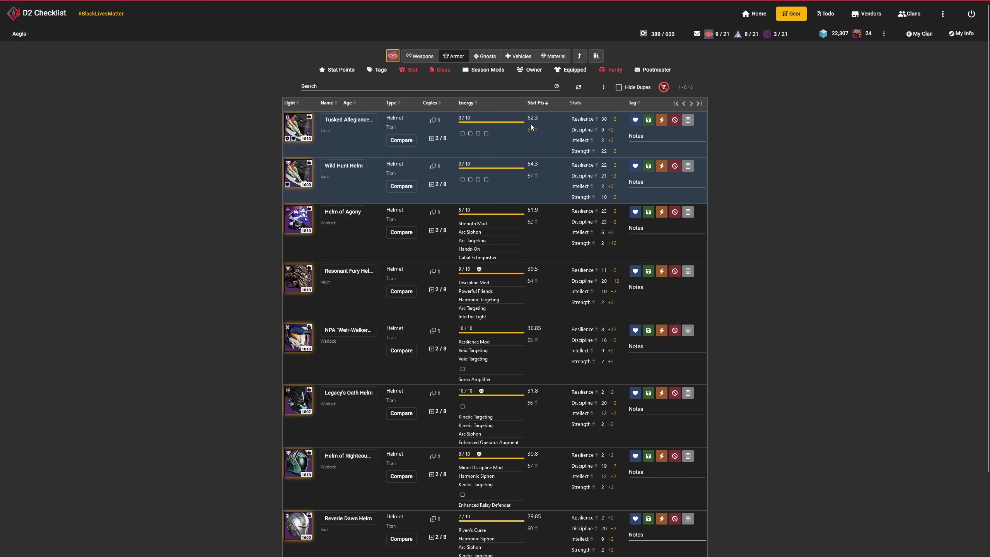
key(F5)
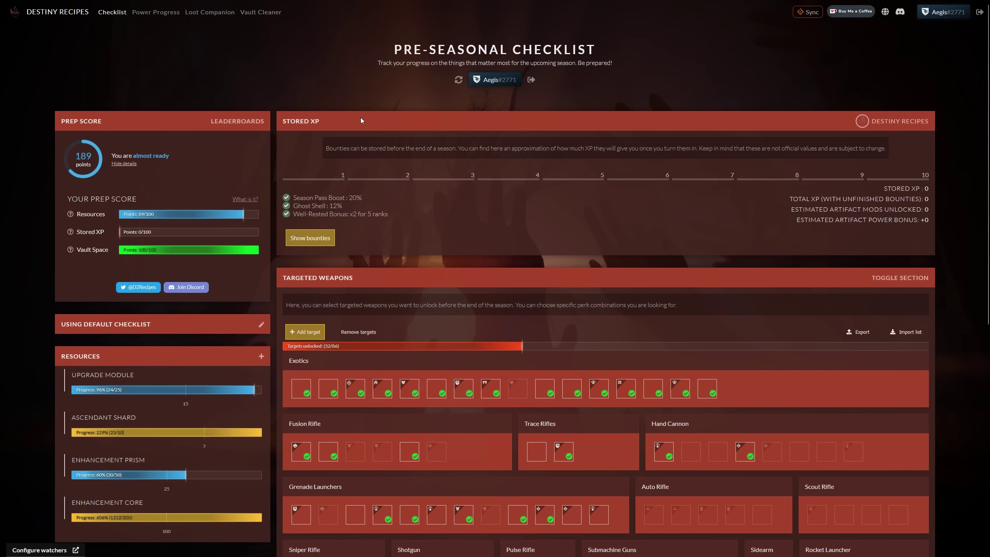
Show the stored bounties for the Titan, Hunter and Warlock under Stored XP and review them.
scroll(139, 192, down, 2)
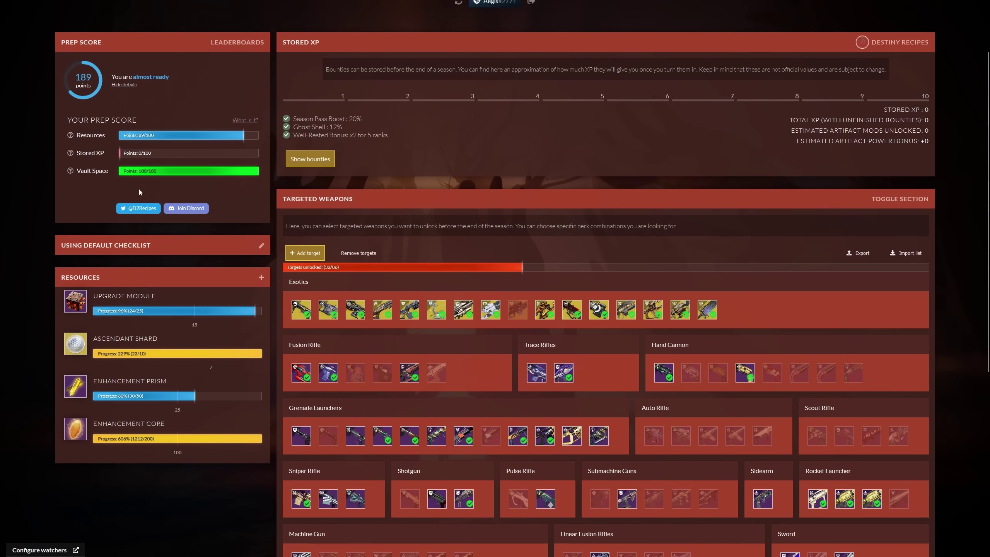
click(302, 163)
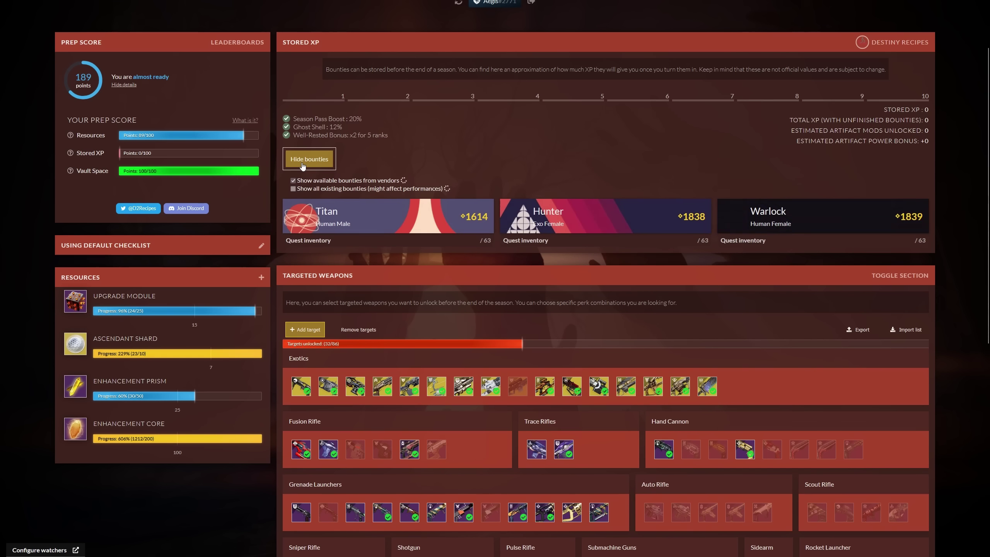
scroll(423, 221, up, 1)
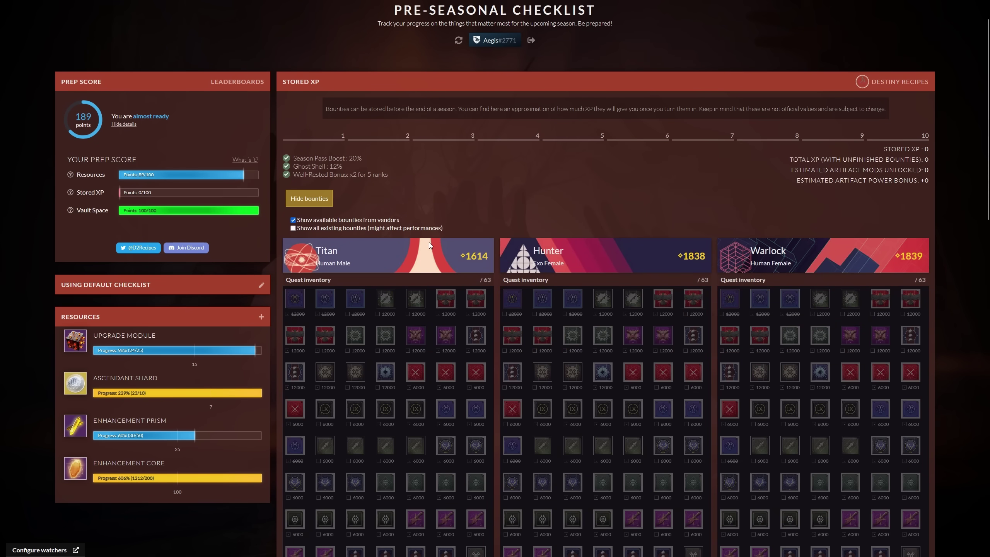
scroll(428, 242, down, 5)
scroll(569, 227, down, 3)
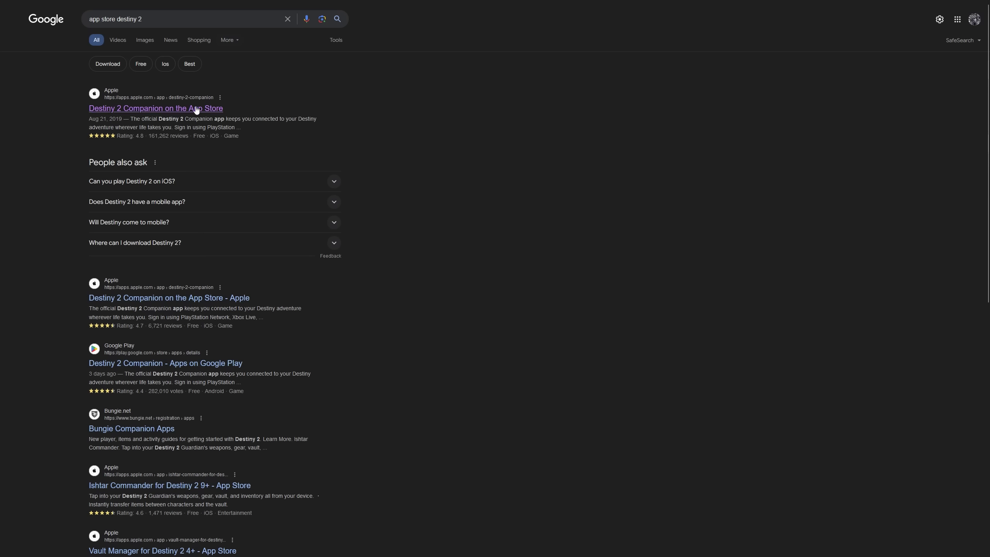
click(196, 109)
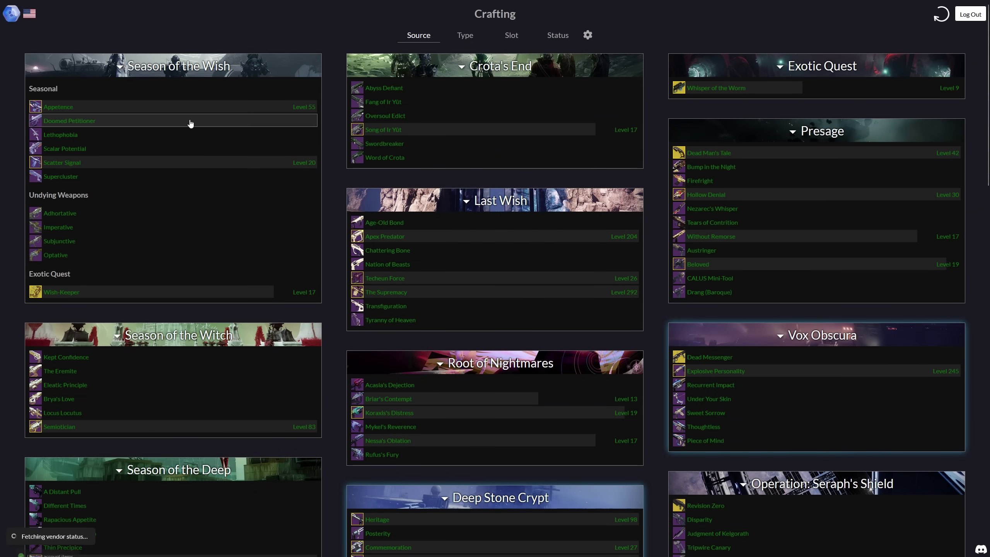
Scroll through engram.blue's craftable weapons grouped by source.
scroll(482, 361, down, 10)
scroll(489, 368, down, 5)
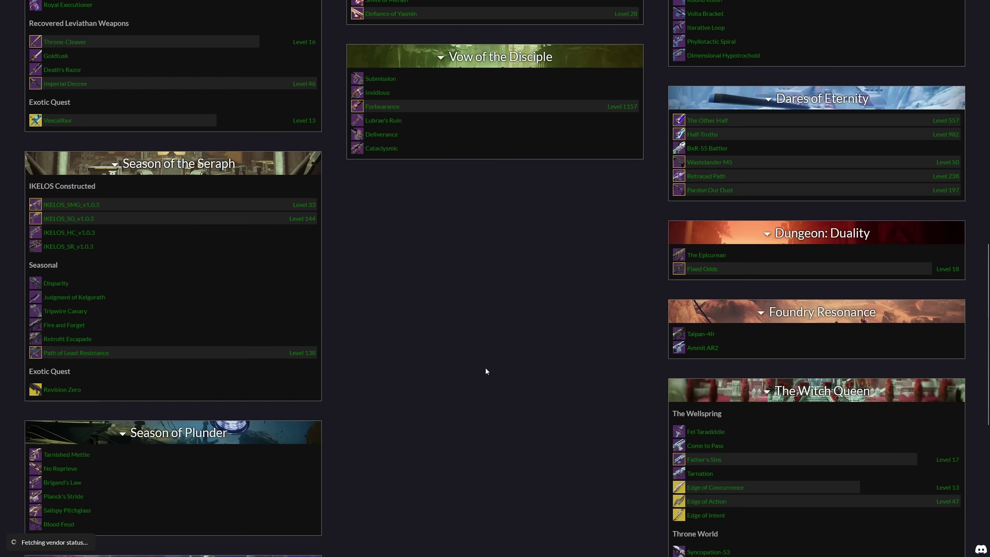
scroll(485, 369, up, 15)
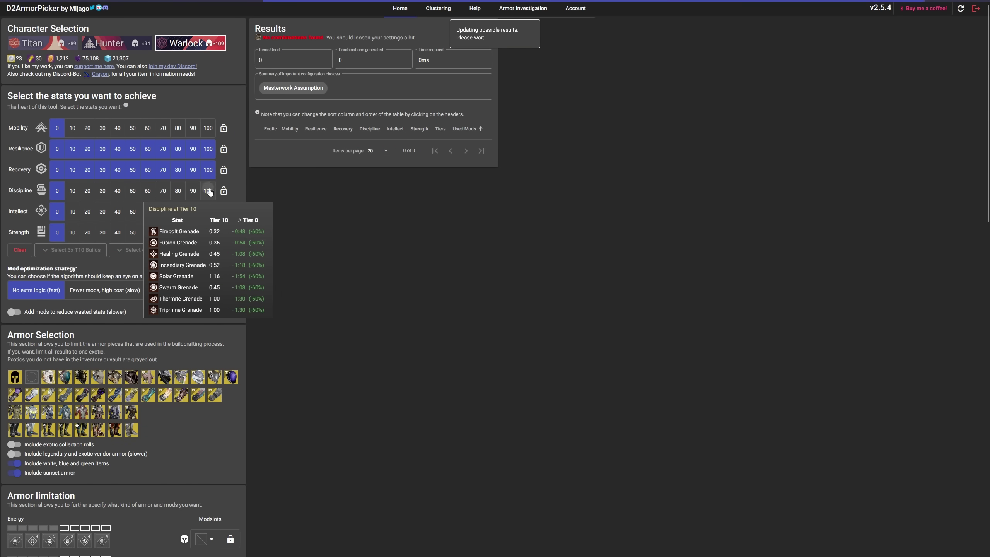
In D2ArmorPicker, set Discipline to 100 and copy the last-page build as a DIM query.
click(208, 190)
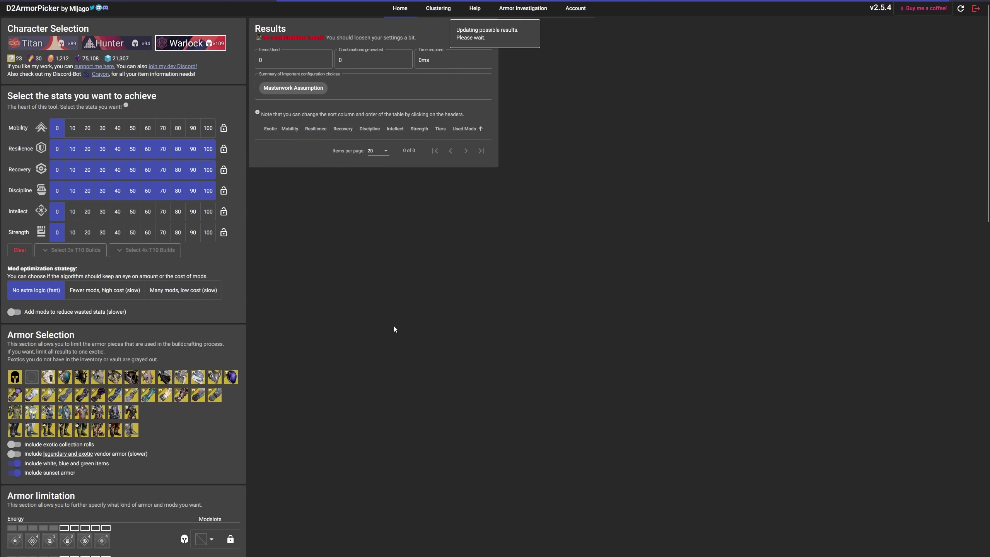
scroll(396, 268, down, 1)
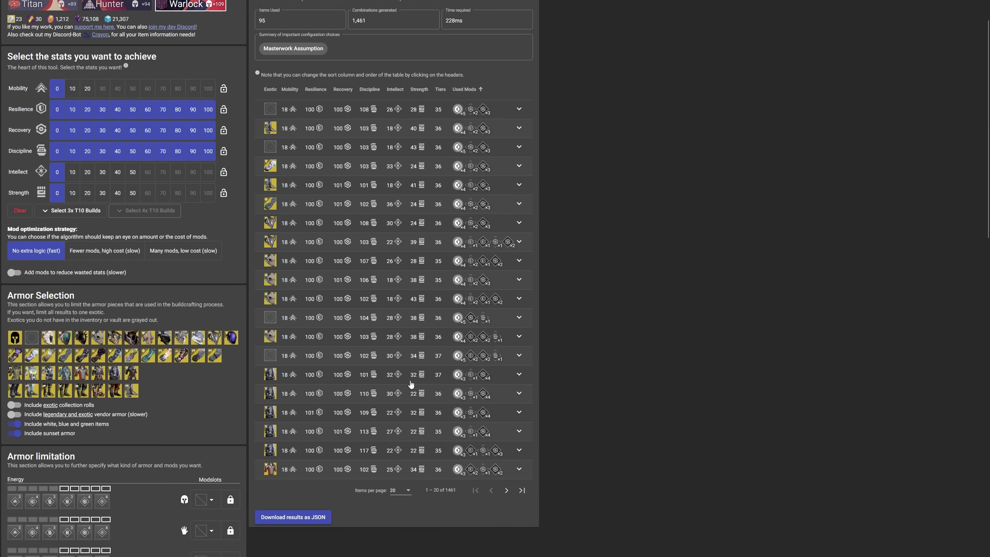
scroll(506, 448, down, 1)
click(507, 452)
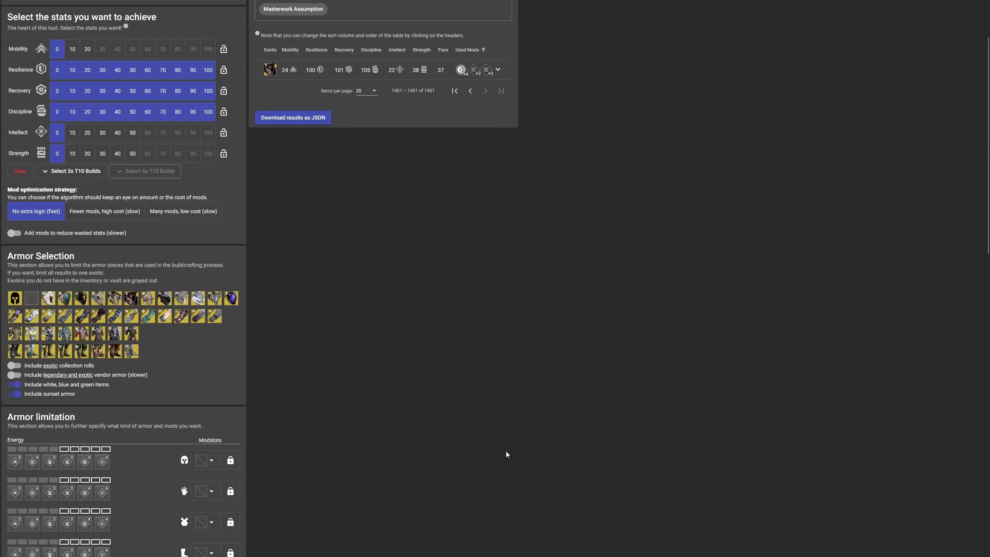
click(284, 74)
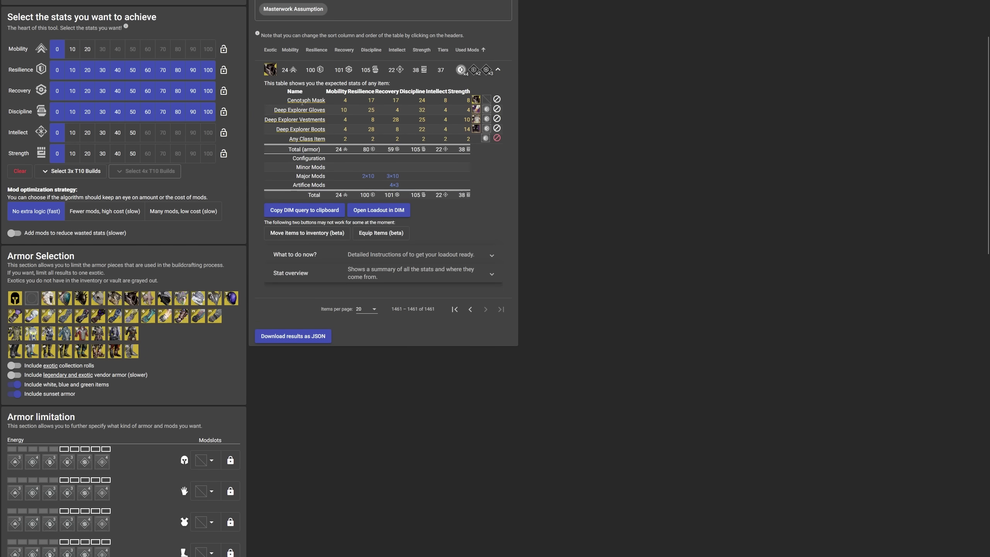
scroll(382, 275, up, 2)
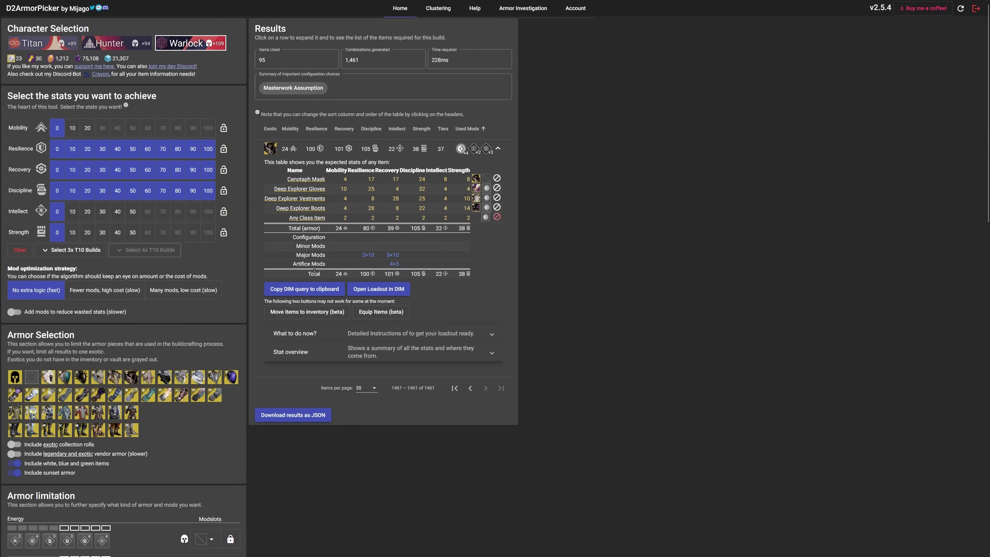
click(315, 288)
Paste the build query into DIM's Inventory search, filtering it to the 6 armor pieces.
key(ctrl+Tab)
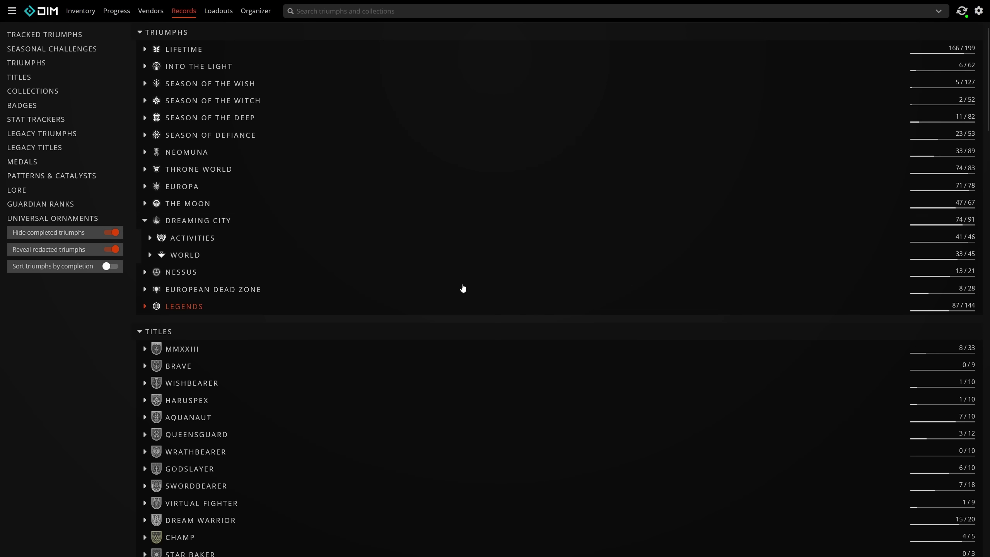
click(81, 10)
key(ctrl+v)
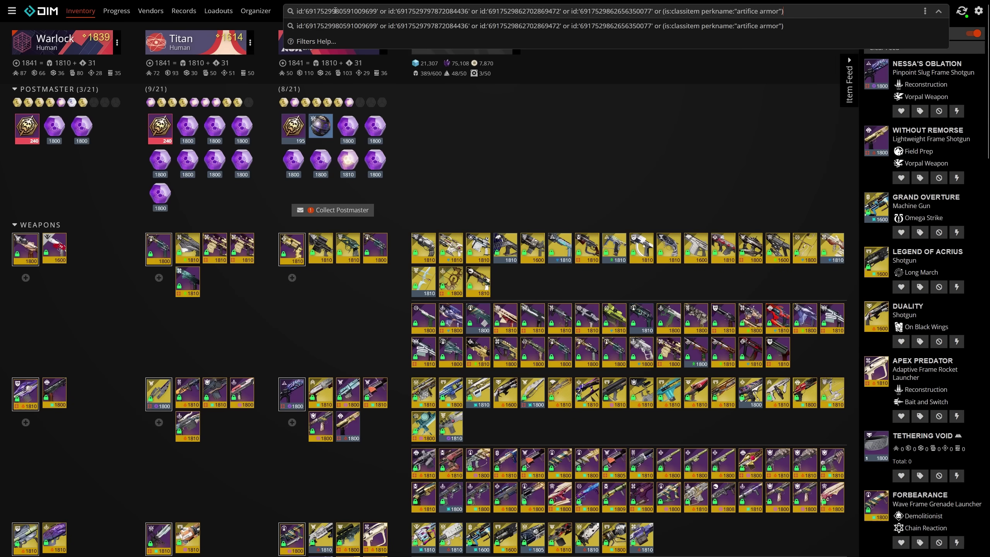
scroll(312, 234, down, 8)
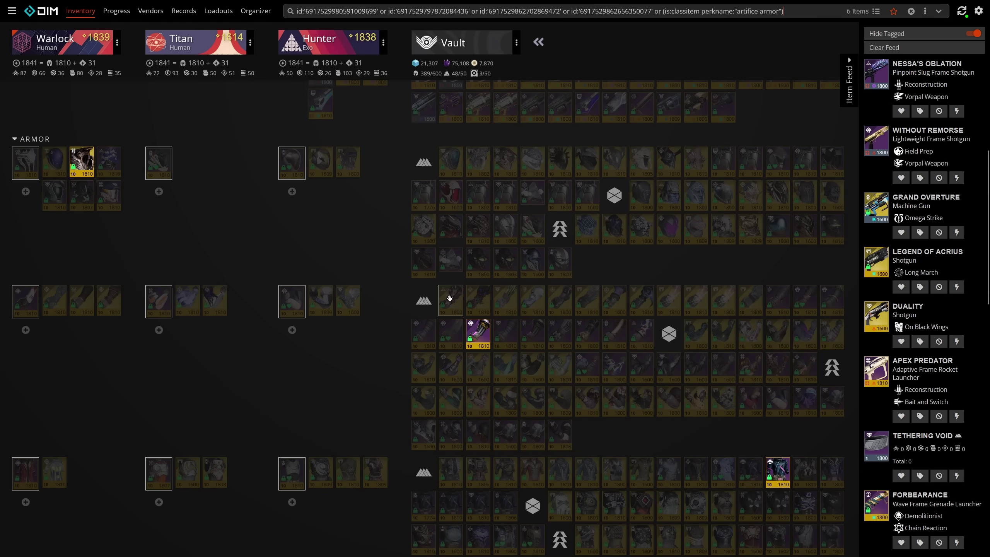
scroll(450, 298, up, 2)
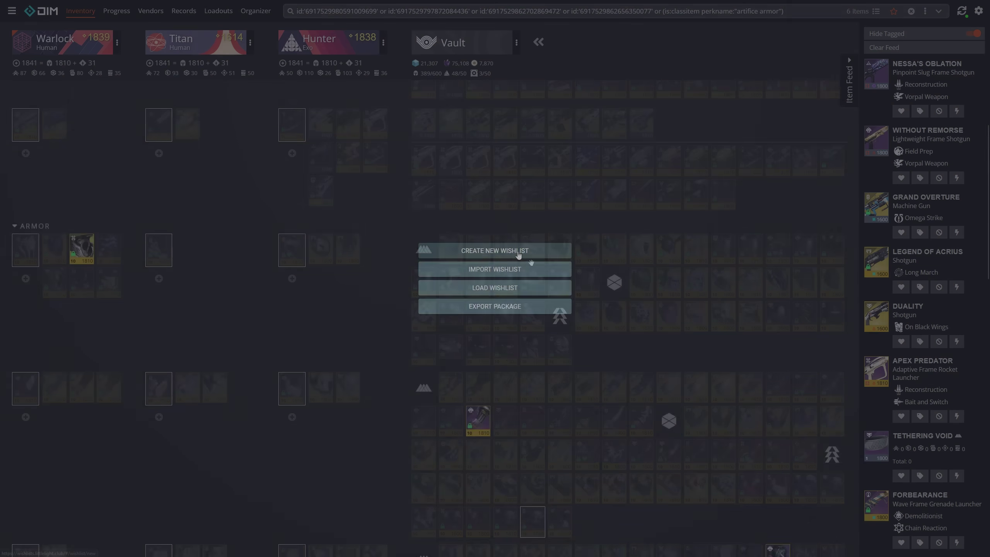
Create a new Little Light wishlist named 'Test'.
click(518, 253)
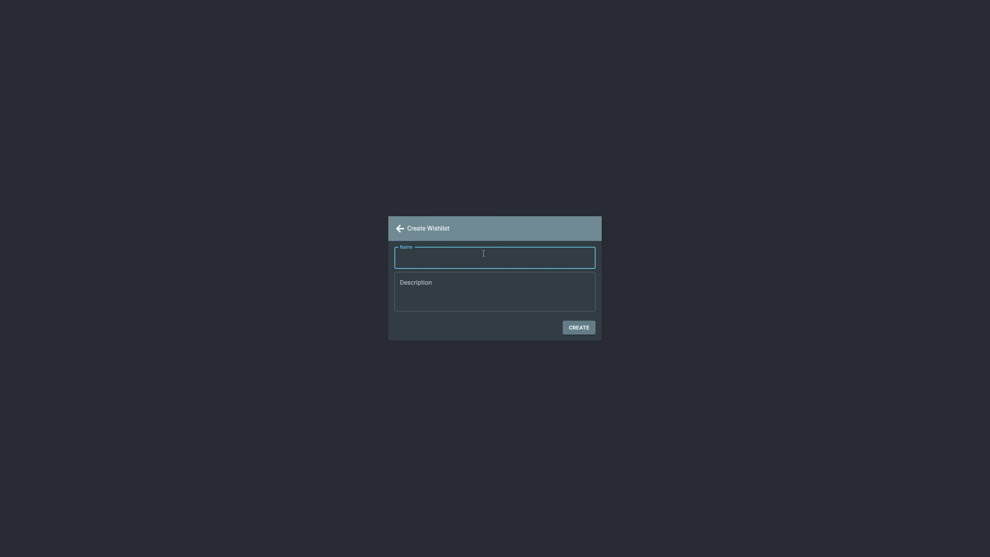
key(Tab)
text(test)
click(582, 330)
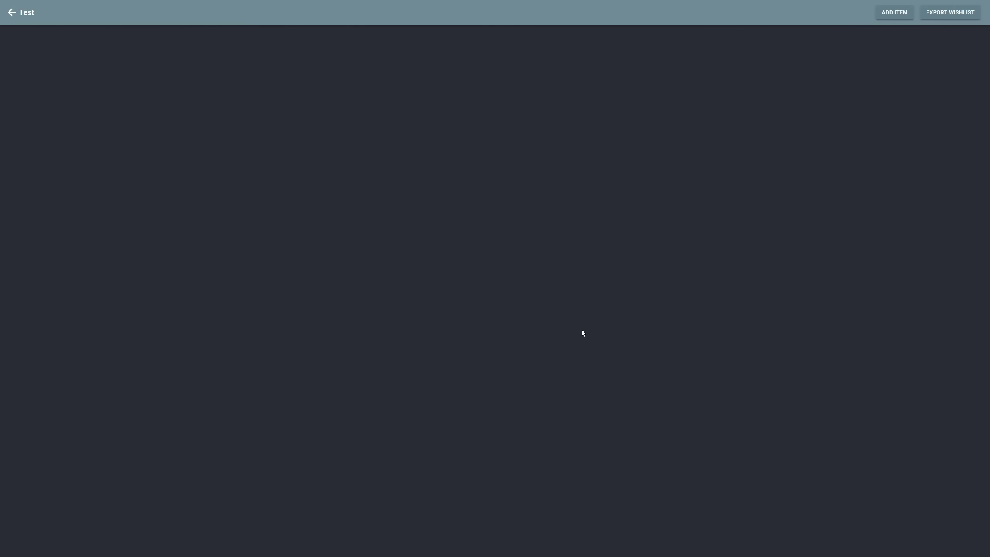
Save a Breakneck build named 'helo' with Alloy Magazine and the chosen perks.
click(894, 13)
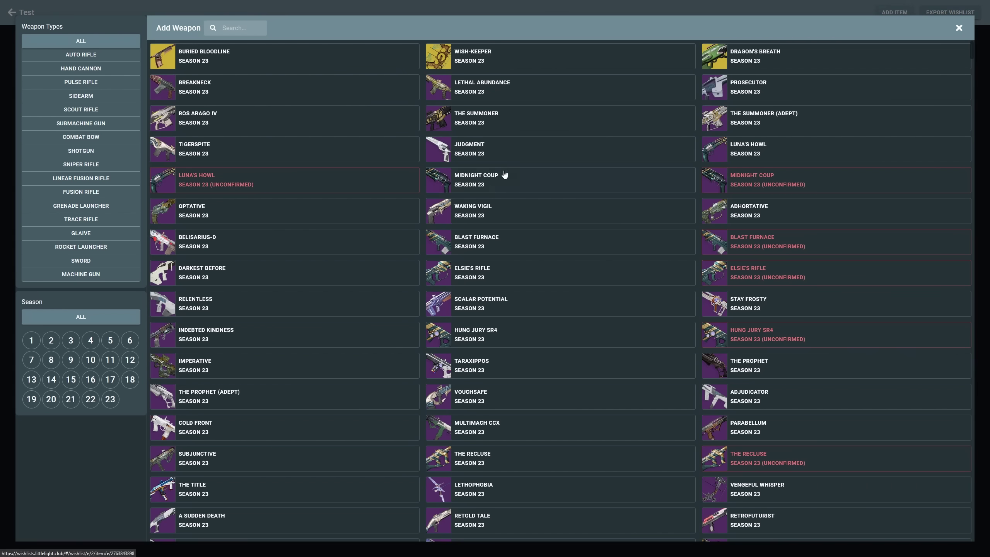
click(185, 92)
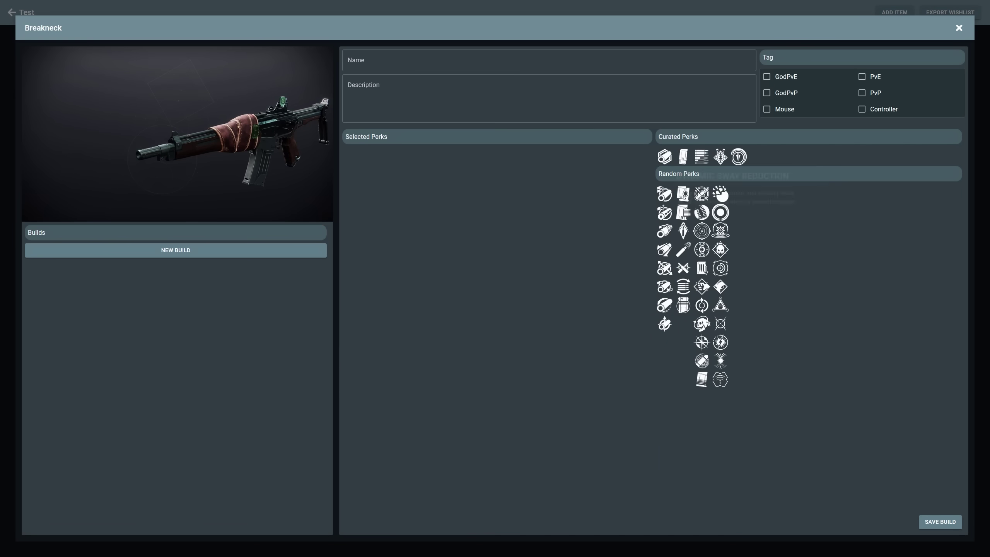
click(685, 195)
click(702, 213)
click(721, 231)
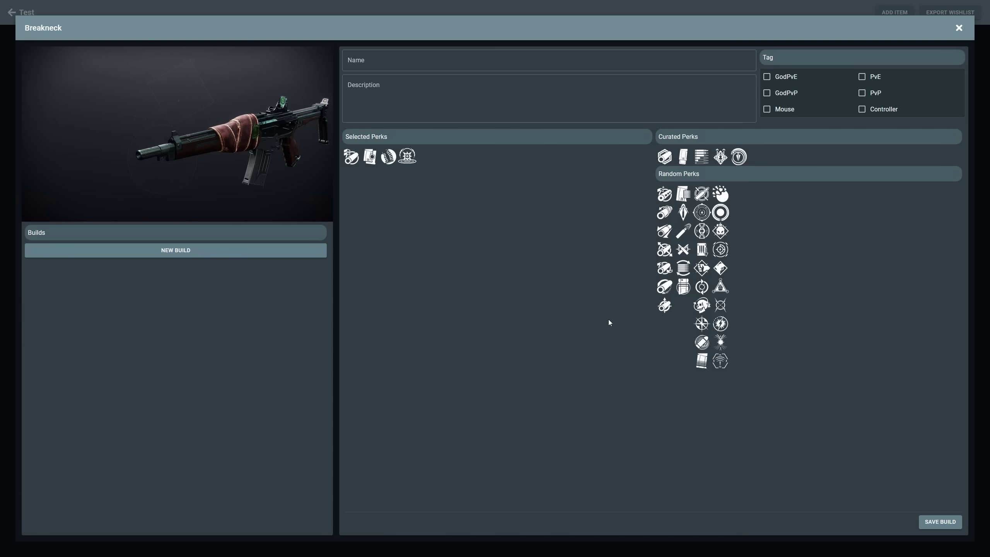
text(helo)
key(Tab)
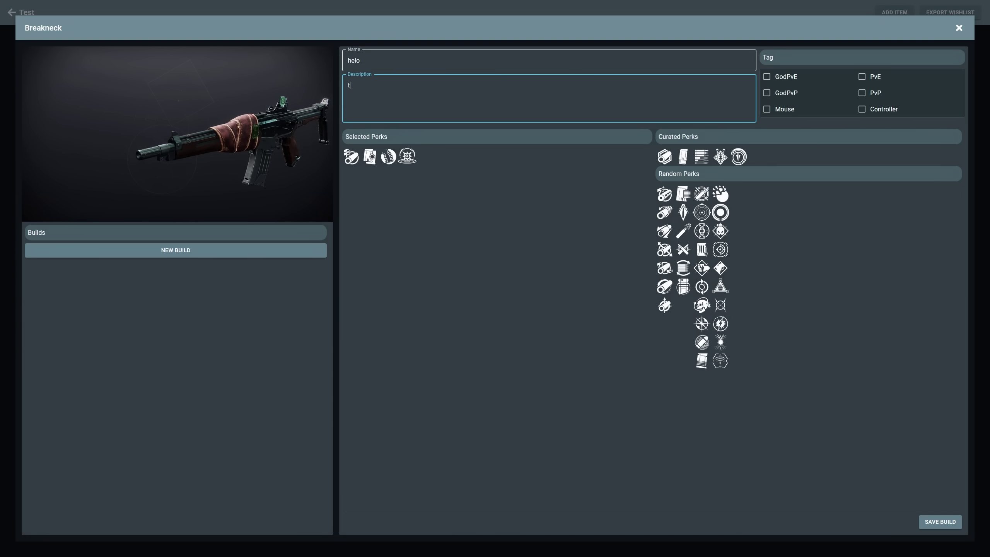
click(940, 521)
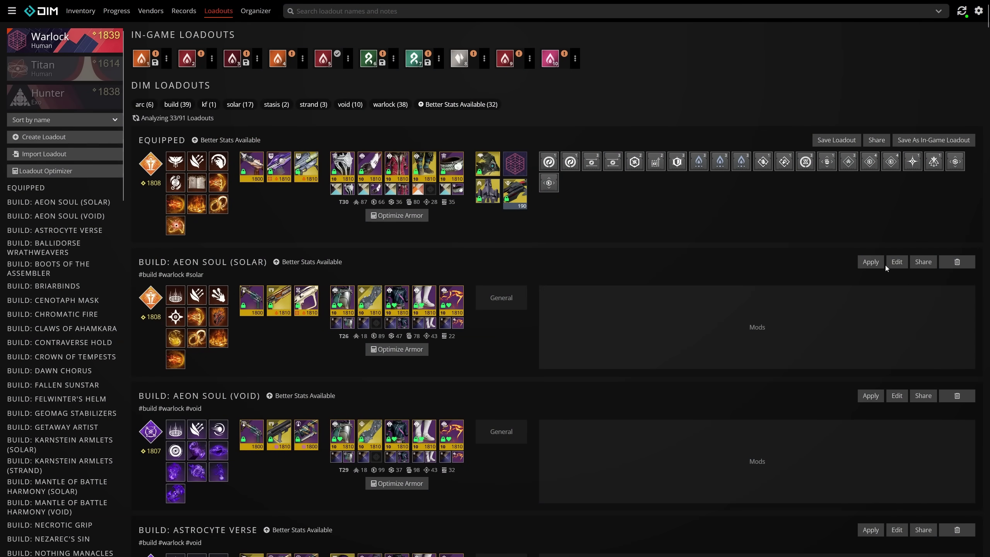
Show the weapons table in DIM's Organizer.
click(254, 11)
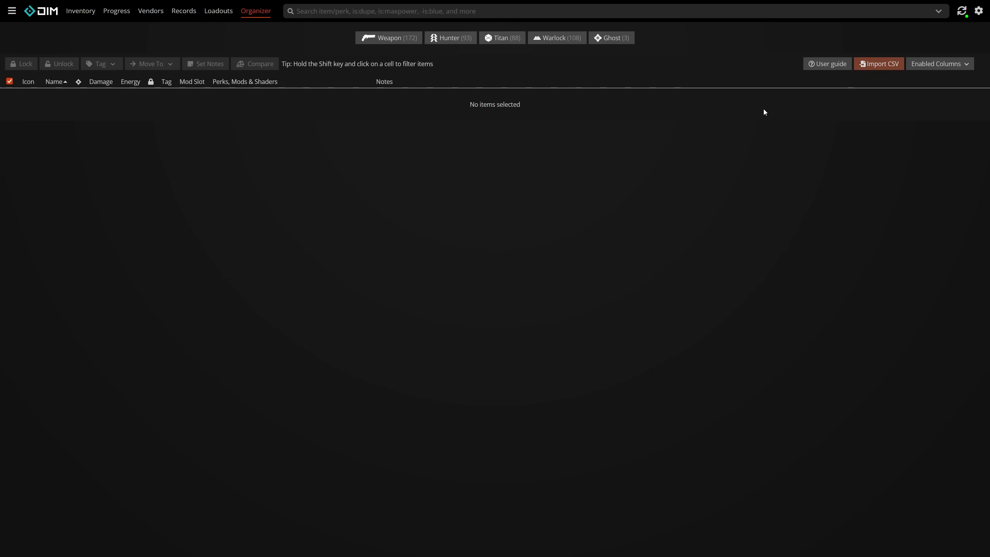
click(371, 43)
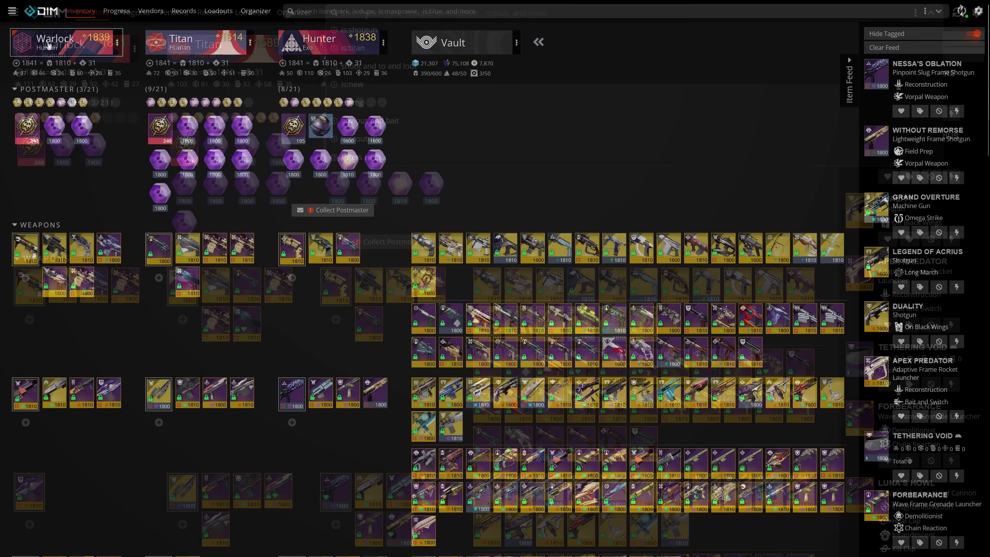
click(54, 41)
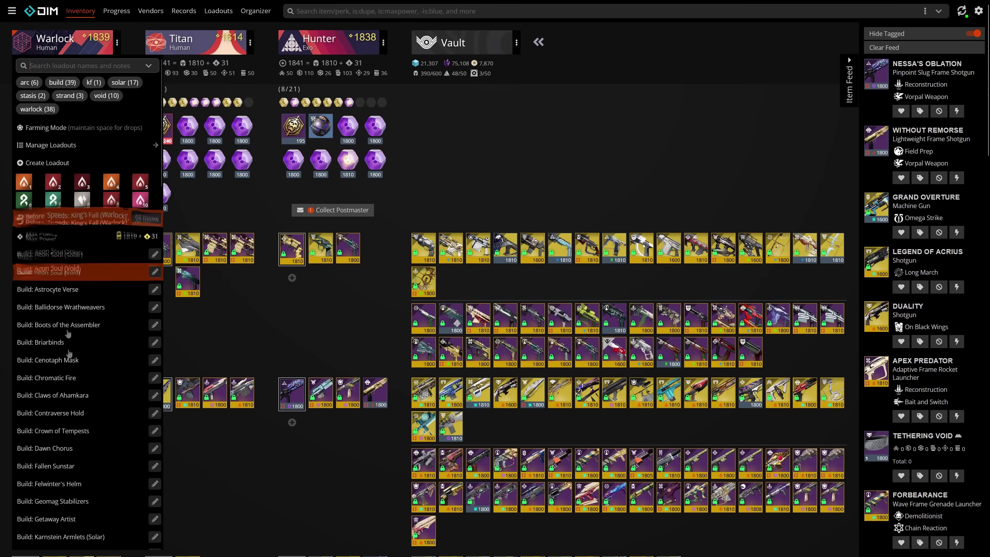
scroll(65, 444, down, 10)
scroll(65, 444, down, 15)
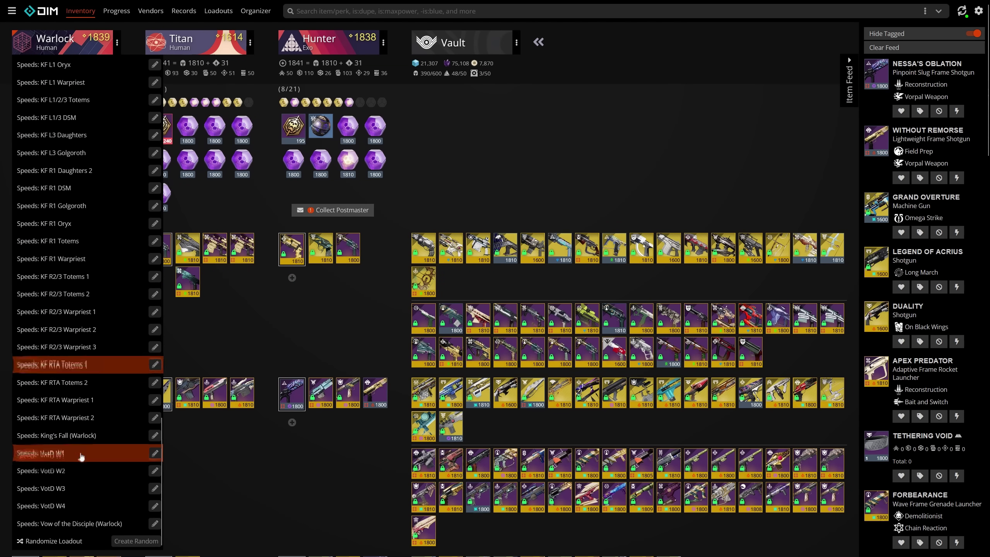
click(155, 436)
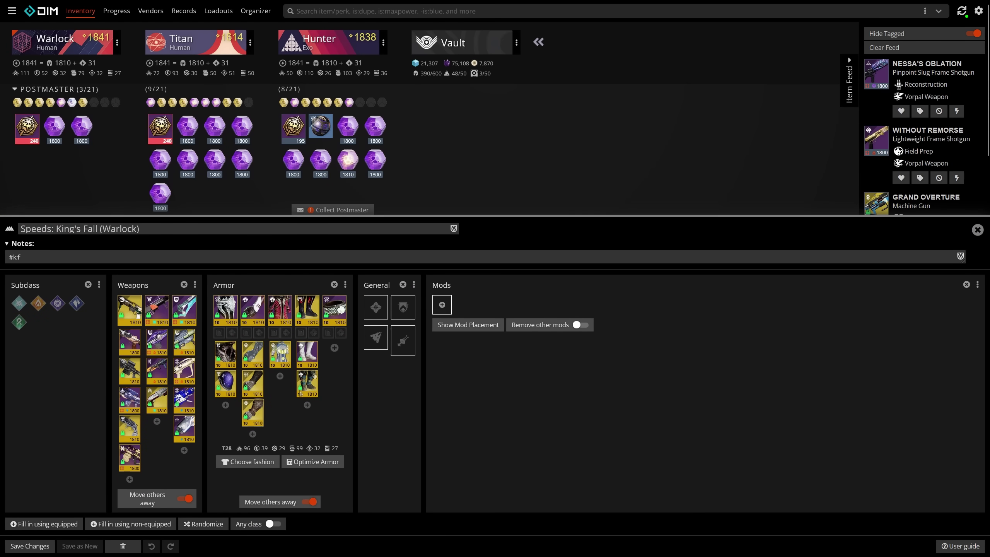
click(977, 230)
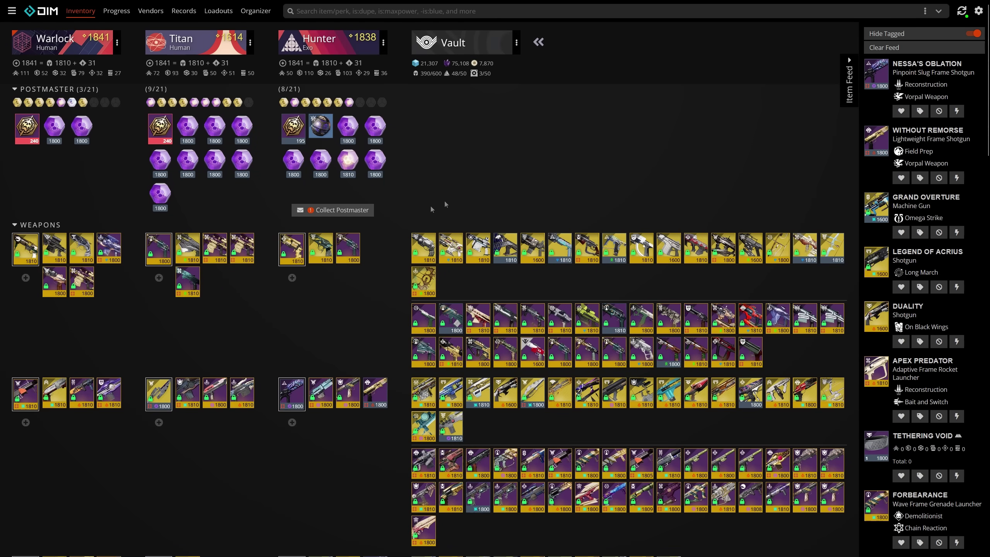
key(alt+Tab)
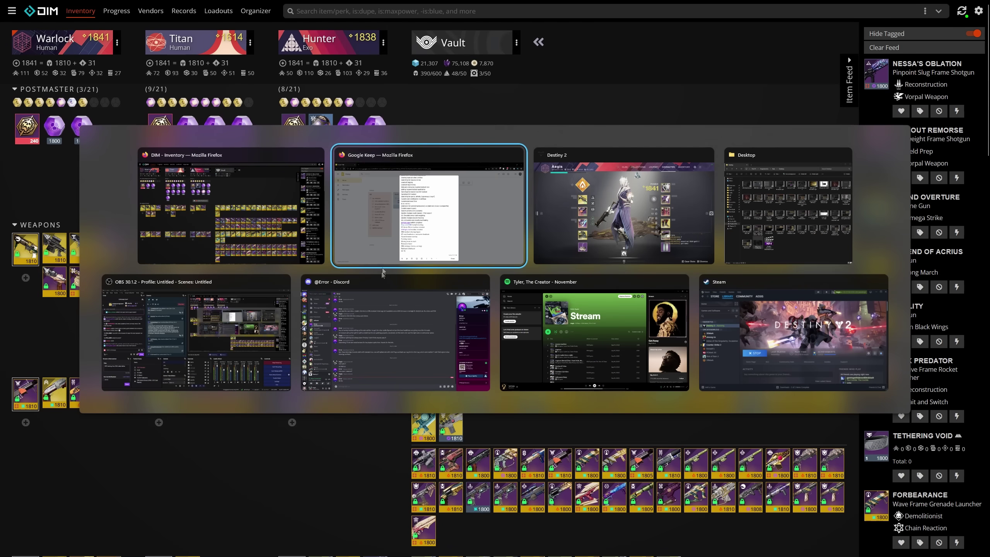
Equip the Warlock's in-game loadouts in slots 4, 5, 6, then the slot 7 RAID loadout.
click(601, 198)
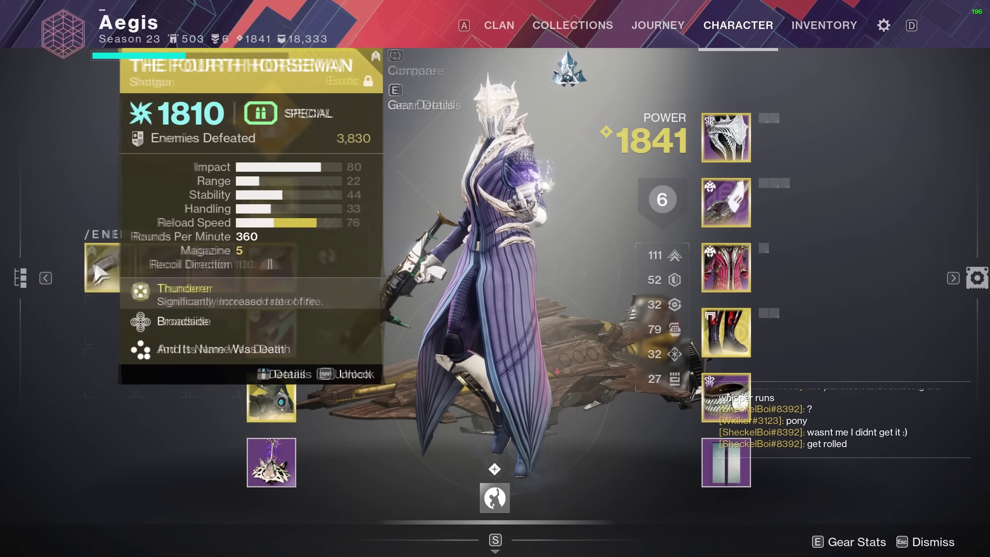
click(39, 277)
mouse_move(64, 250)
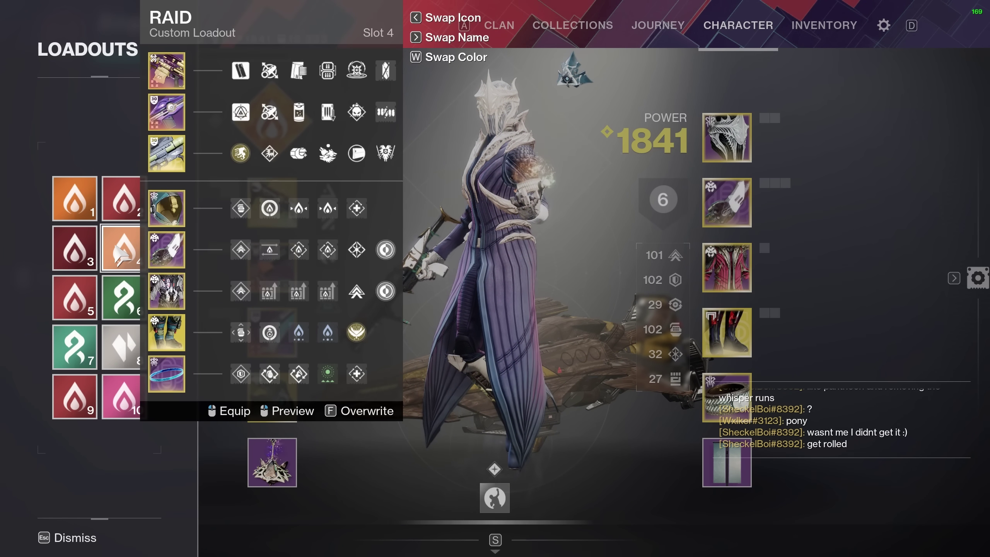
click(117, 253)
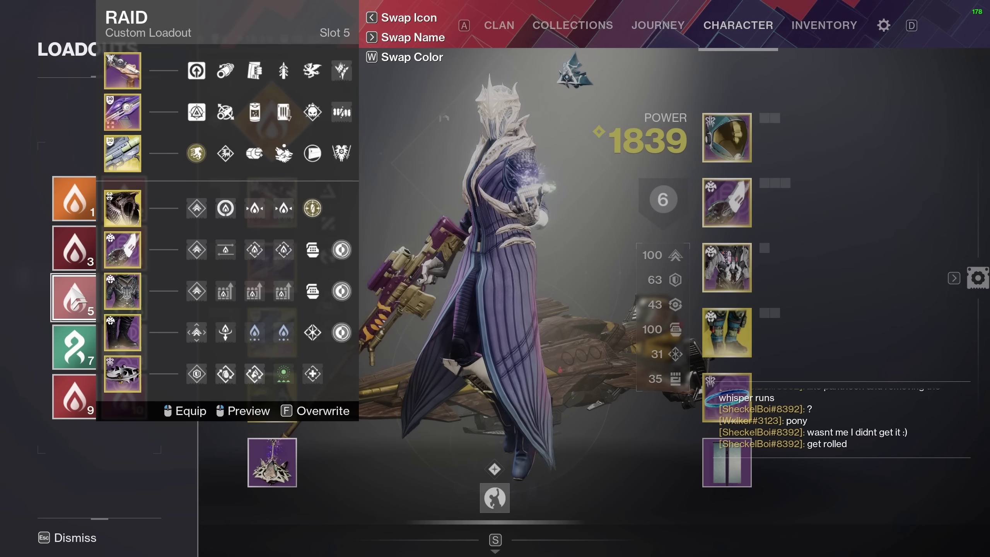
click(72, 296)
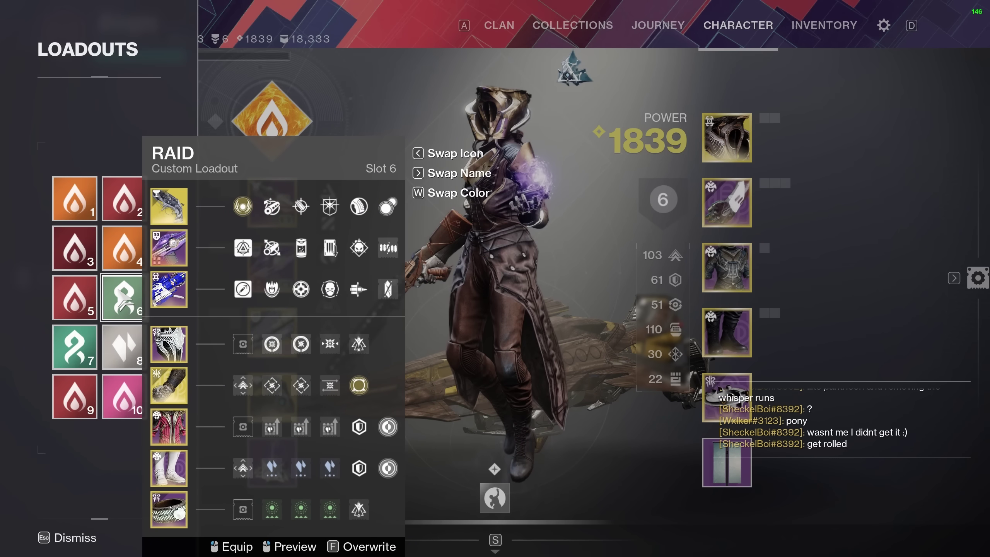
click(122, 299)
mouse_move(77, 351)
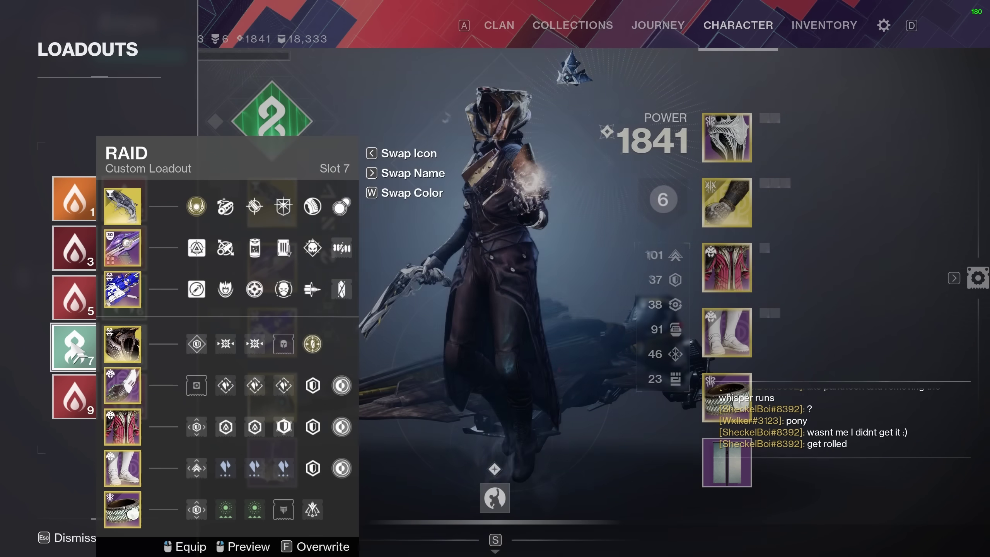
click(76, 351)
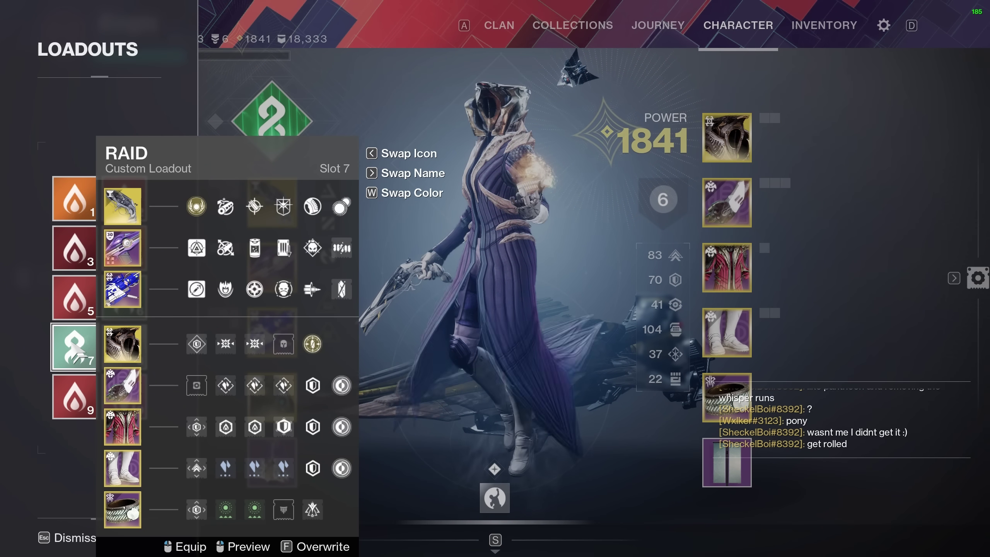
key(Escape)
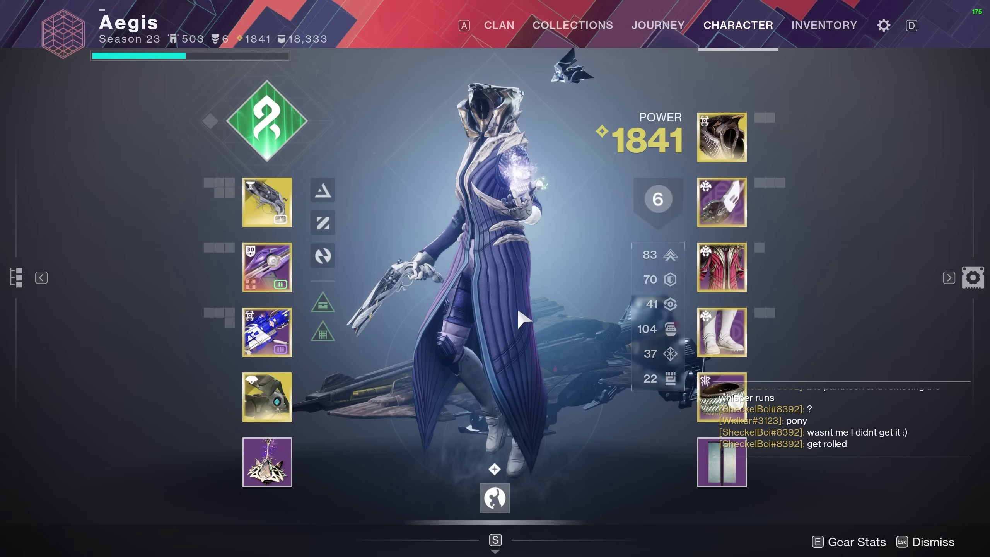
key(shift+Tab)
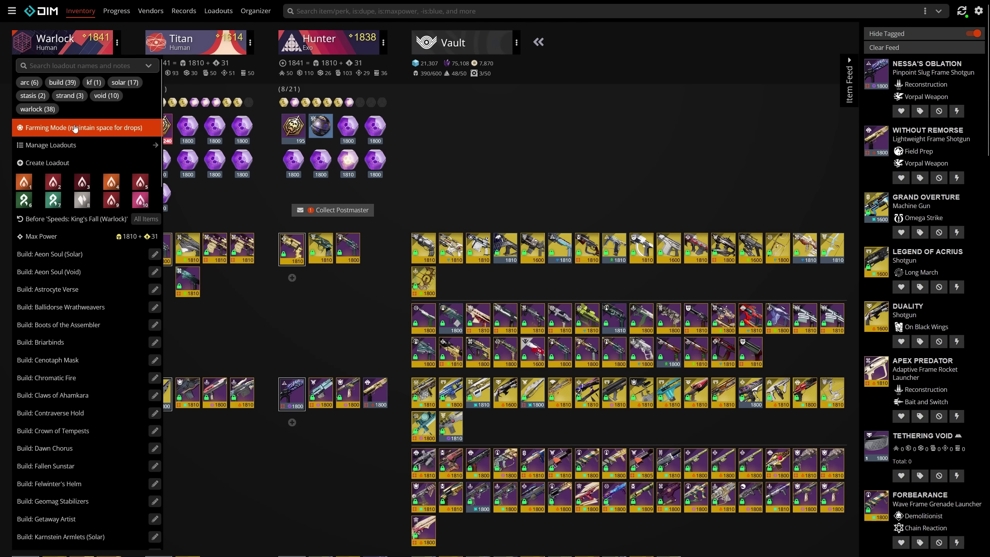
Turn Farming Mode on and off for the Warlock, then find its setting in DIM Settings.
click(52, 128)
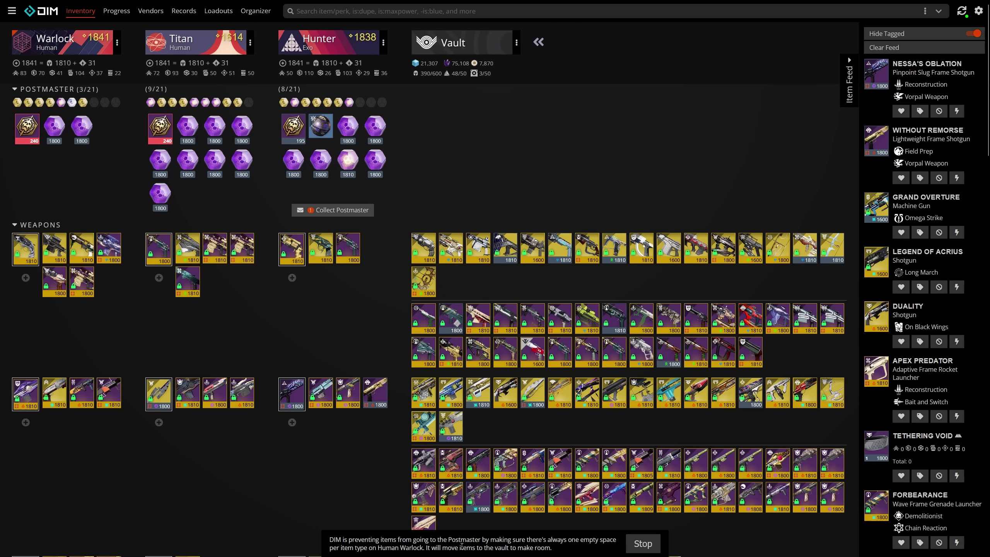
click(642, 546)
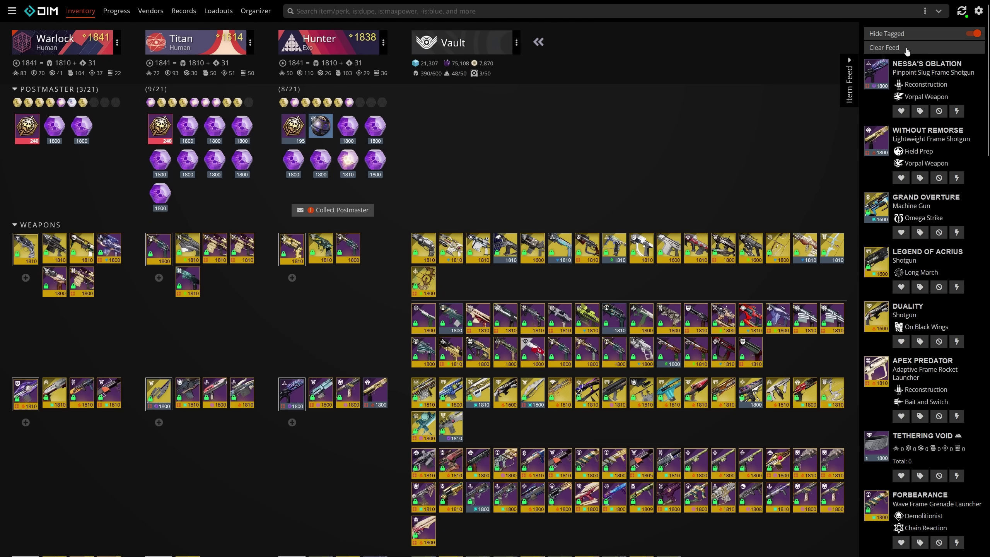
click(980, 12)
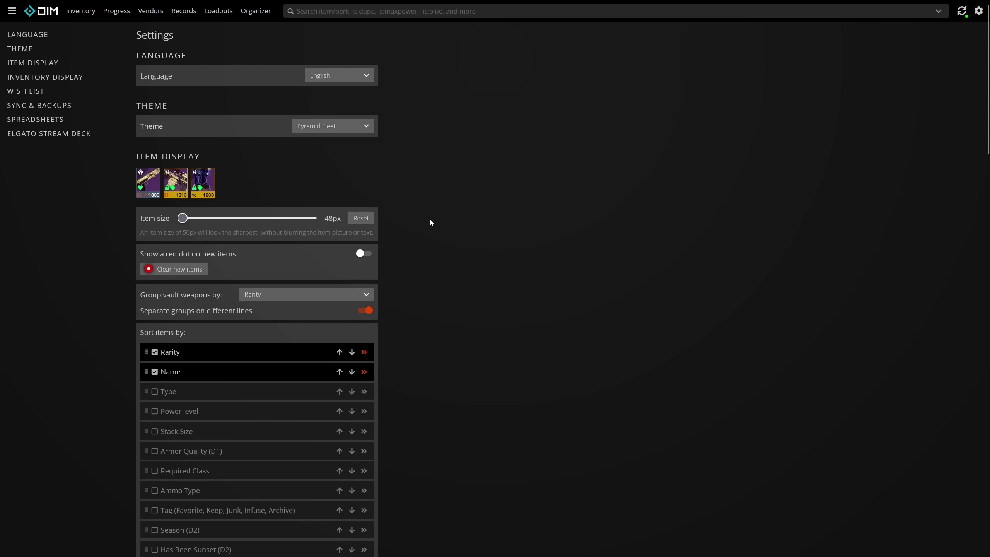
scroll(430, 219, down, 6)
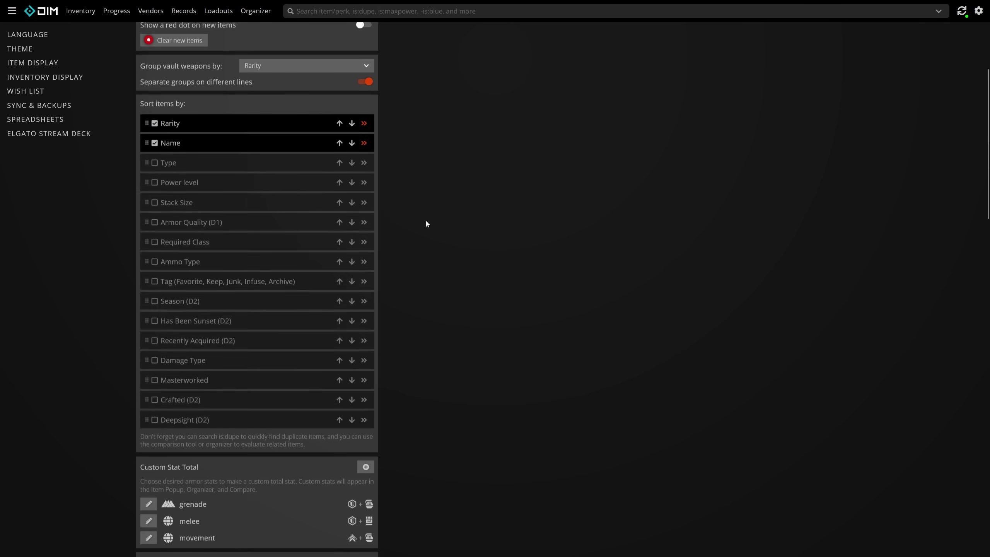
scroll(425, 222, down, 8)
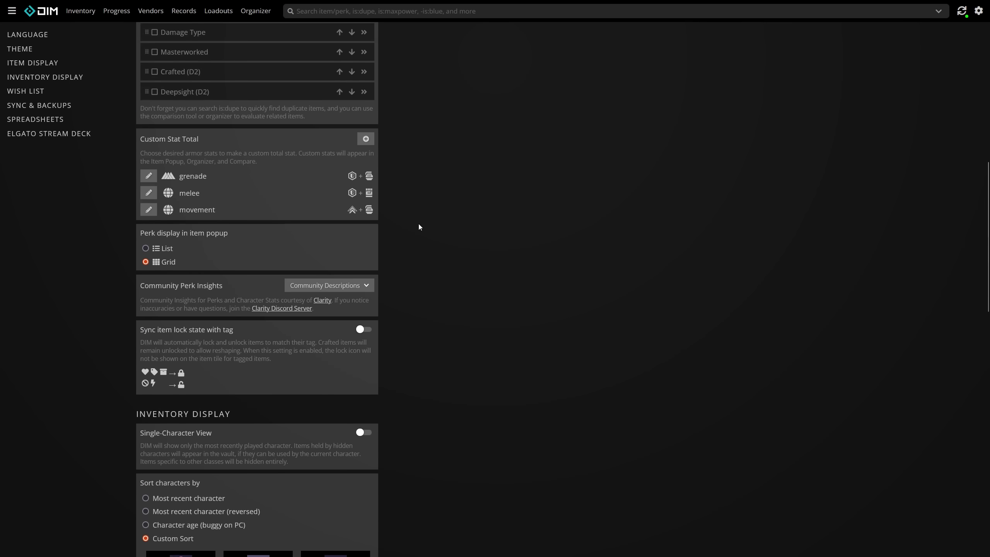
scroll(419, 226, down, 13)
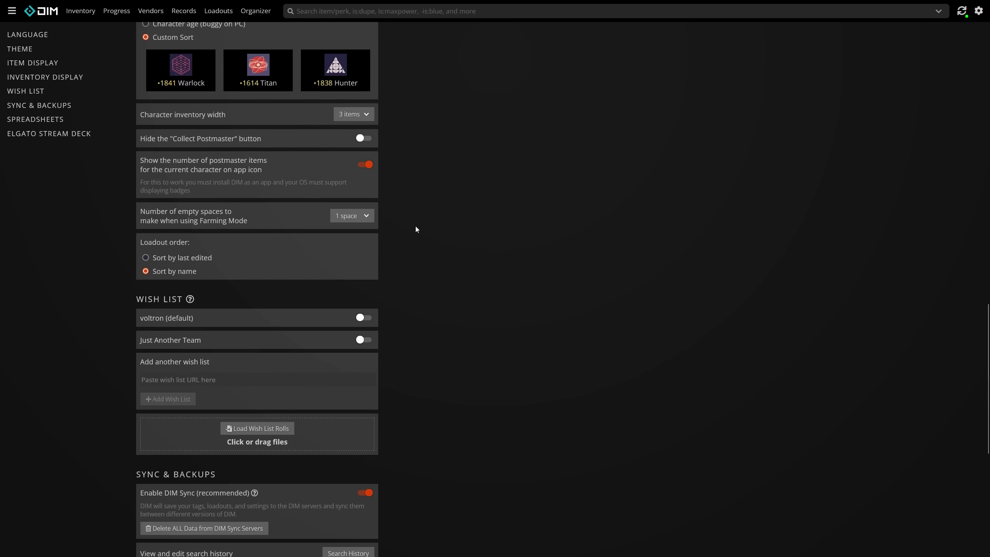
scroll(415, 225, down, 2)
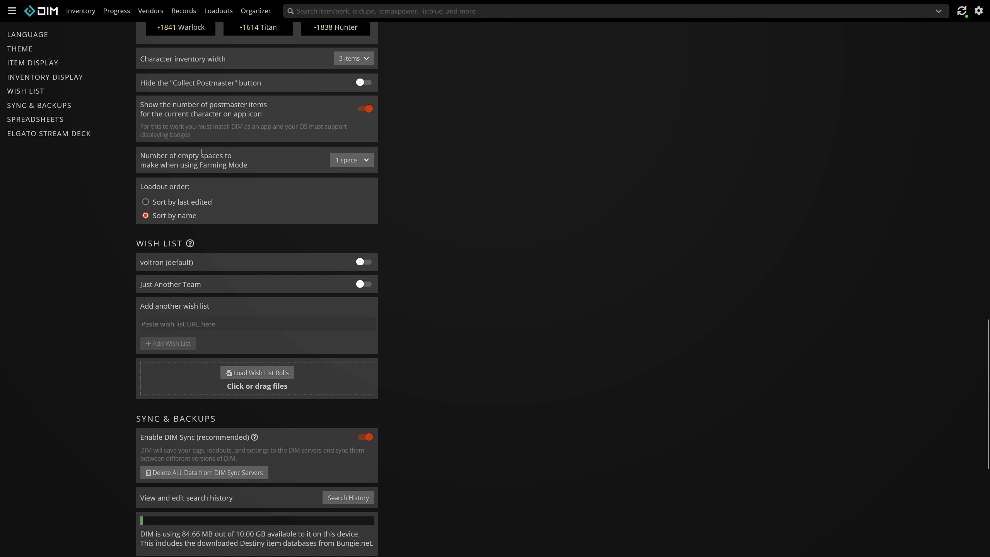
Set Farming Mode to keep 9 empty inventory spaces.
drag(256, 174, 138, 158)
click(344, 162)
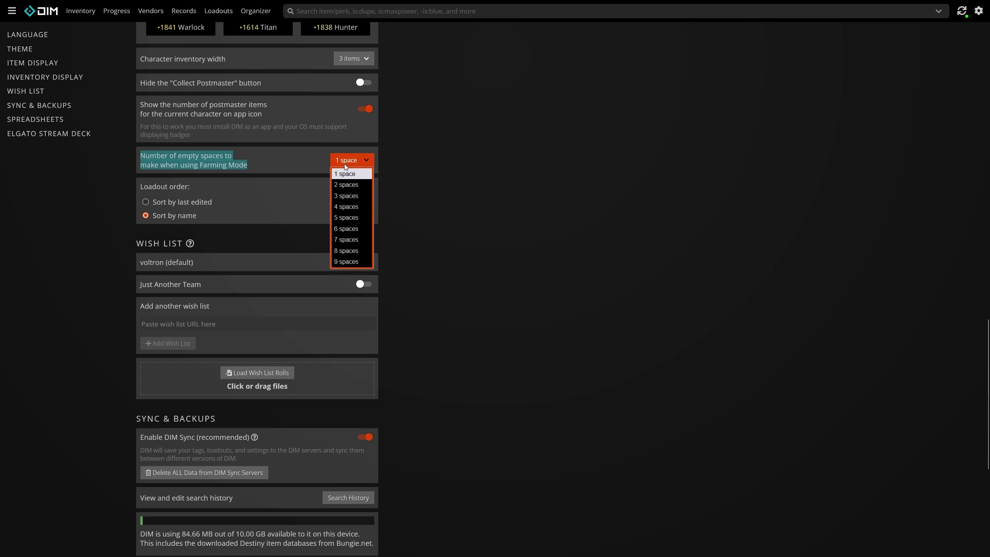
click(346, 264)
click(344, 160)
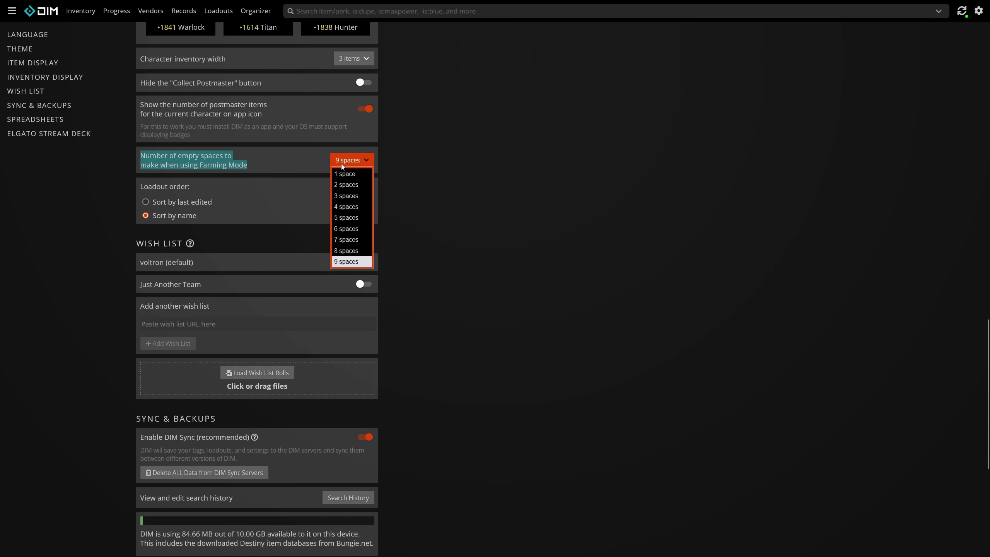
click(349, 176)
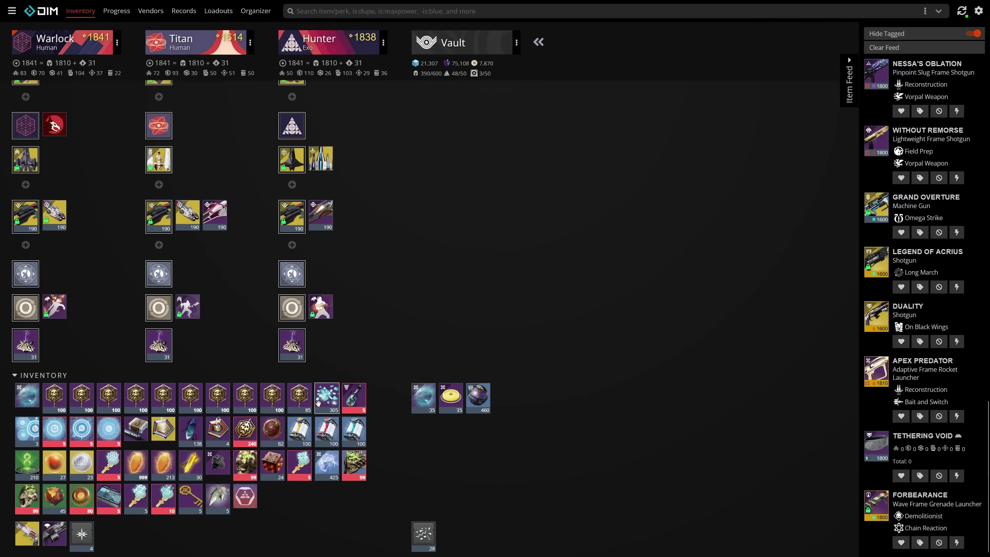
Send Rainmaker to the vault, claim the clan engram and Raid Banner, and view Material Counts.
drag(330, 415, 471, 503)
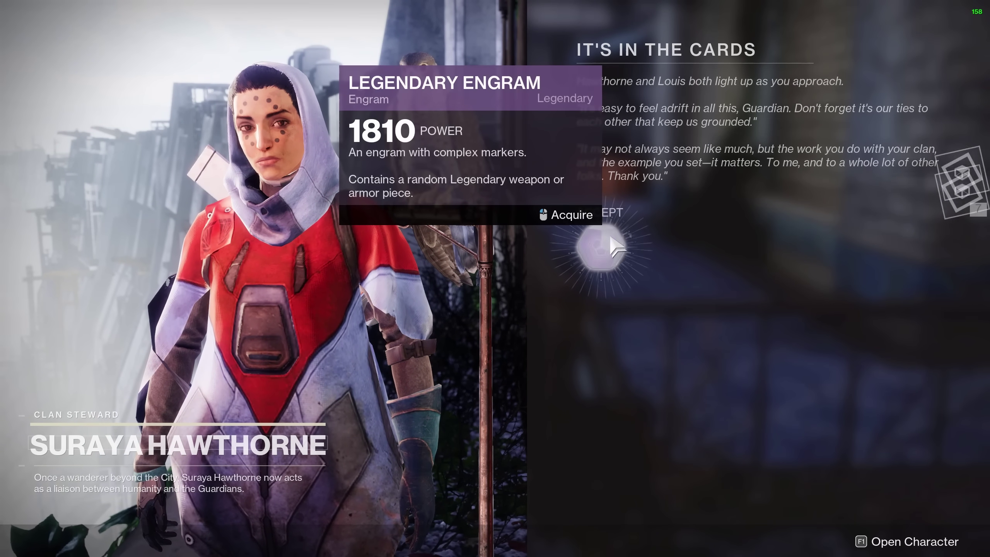
click(599, 243)
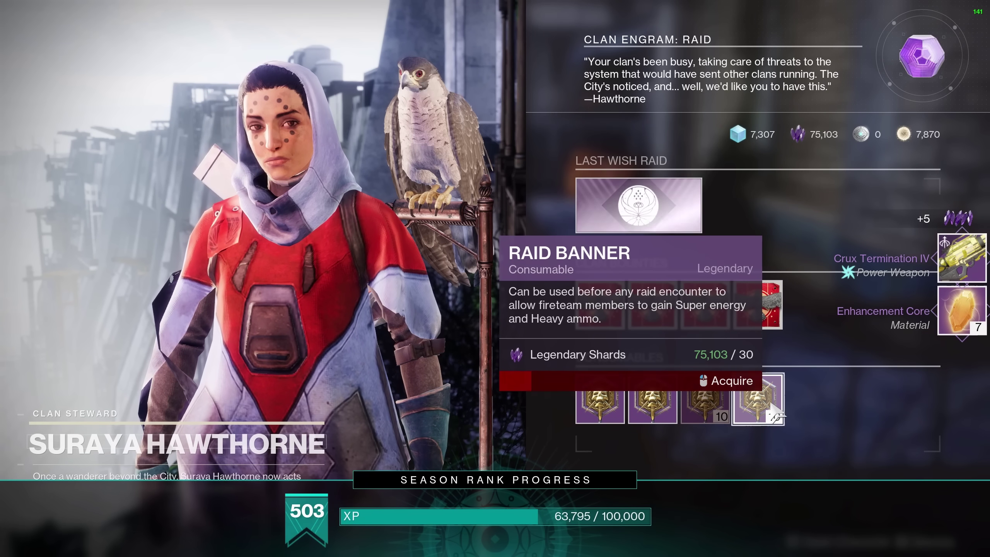
click(772, 406)
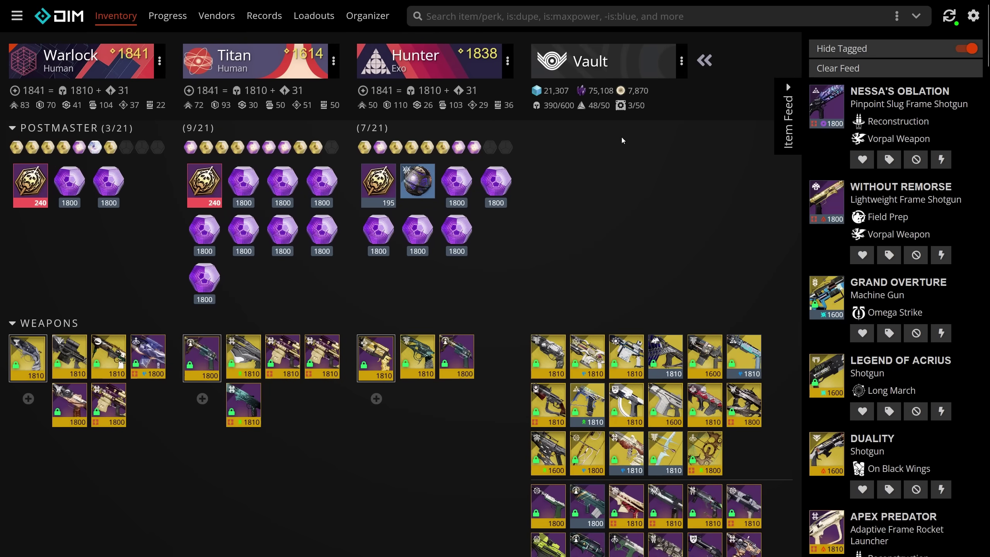
click(598, 107)
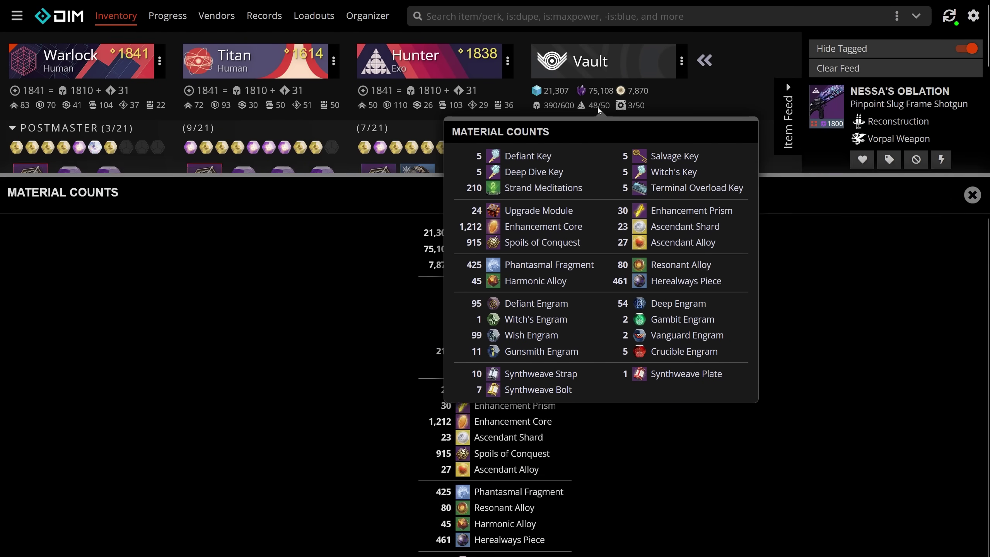
scroll(421, 251, down, 2)
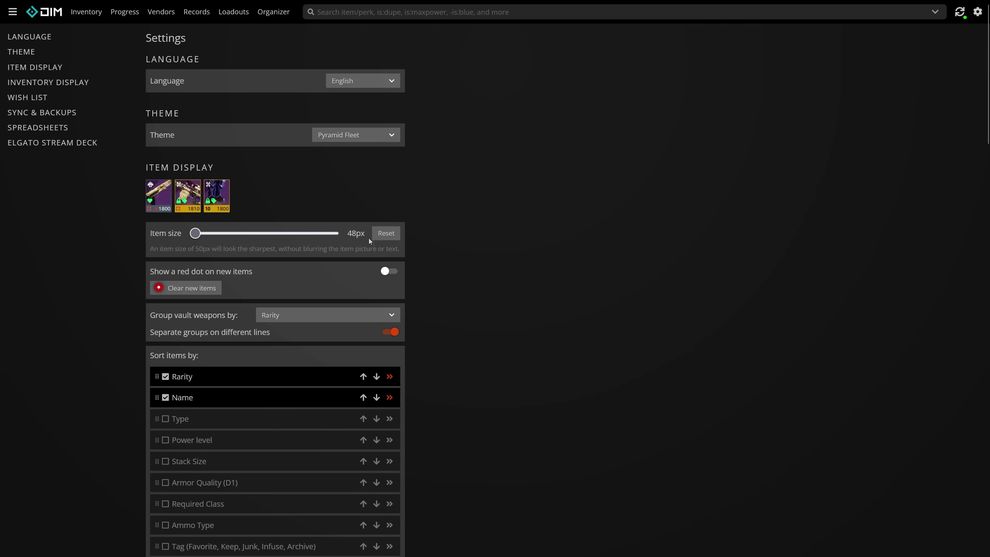
Switch the theme to Europa, then Vex Network, then back to Pyramid Fleet.
click(362, 135)
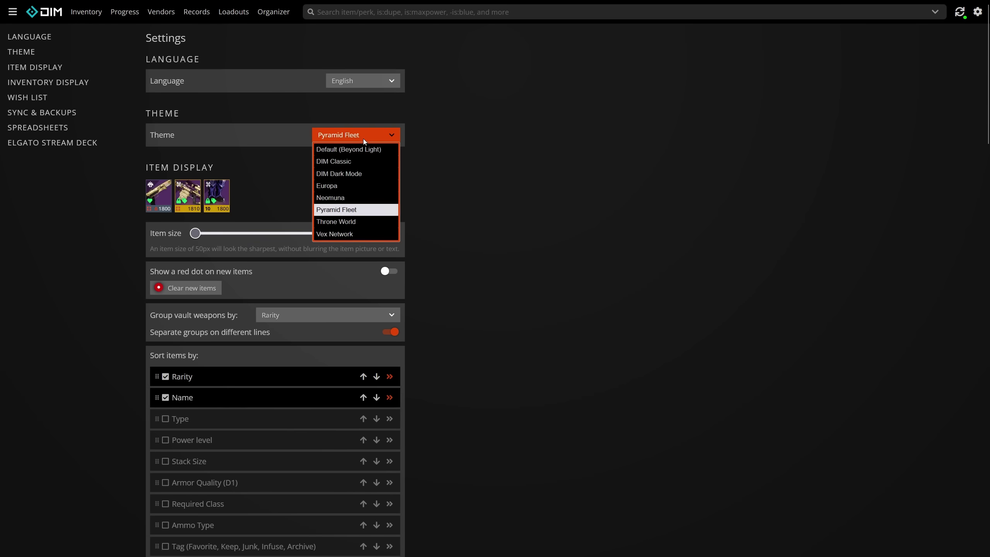
click(347, 183)
click(356, 135)
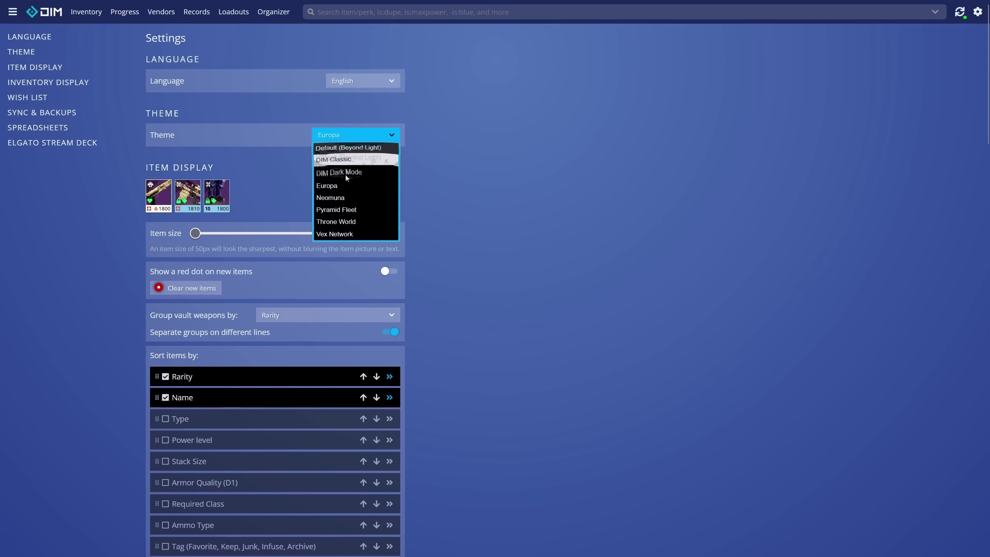
click(339, 234)
click(357, 137)
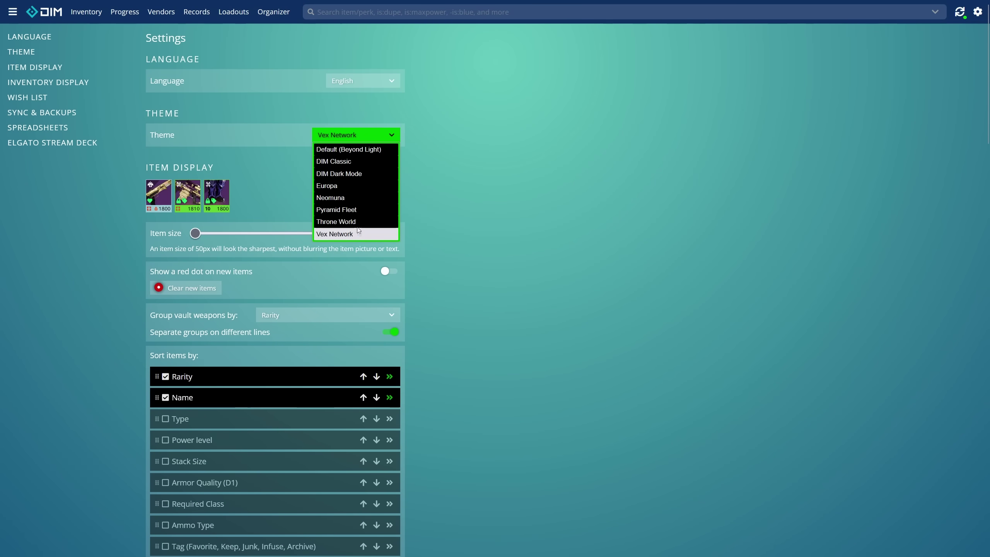
click(336, 210)
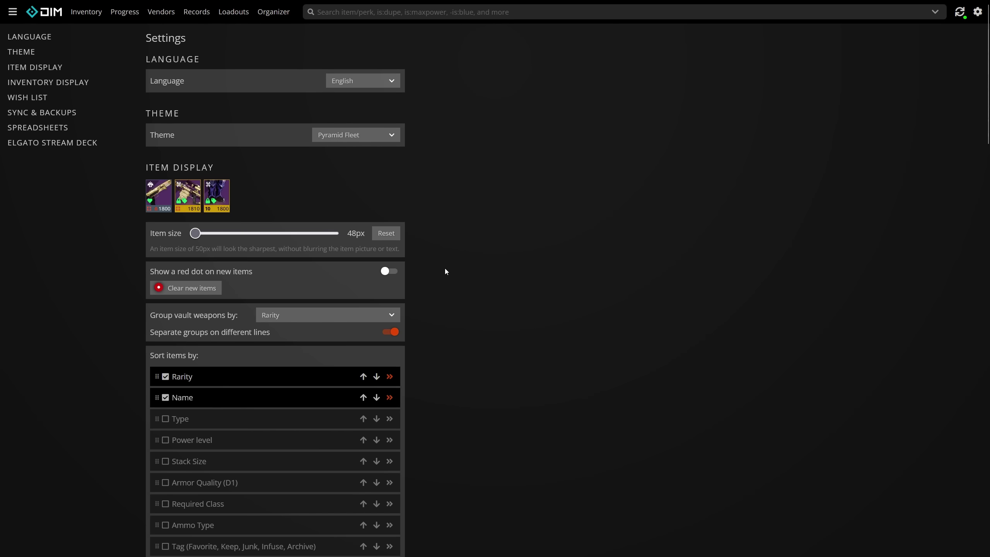
Look over the sort options, then return to the inventory page.
scroll(444, 269, down, 4)
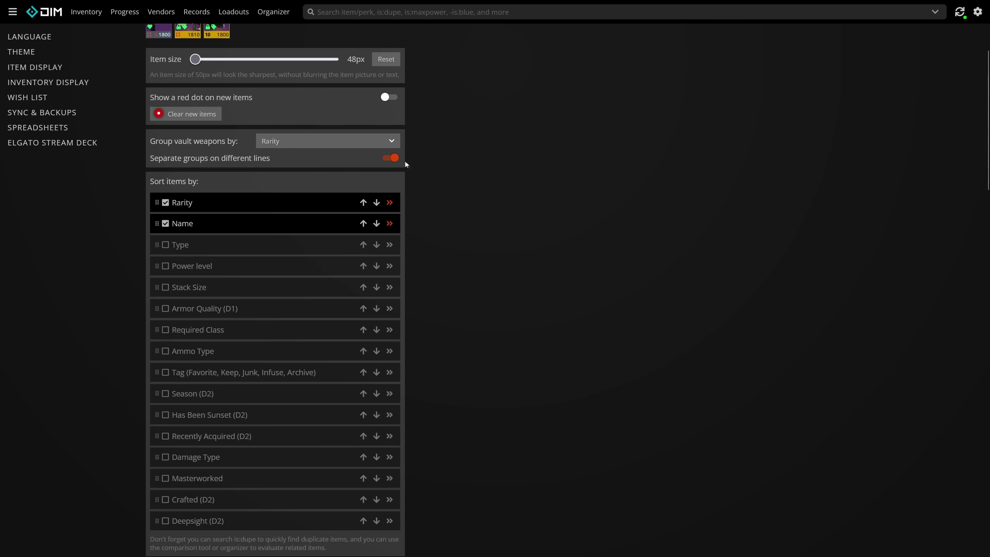
scroll(261, 140, up, 4)
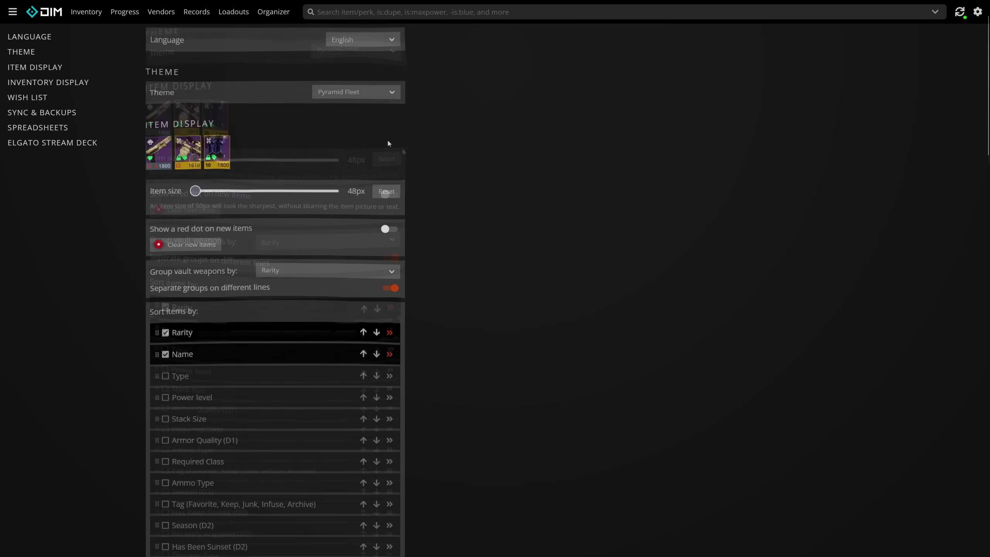
scroll(266, 264, down, 7)
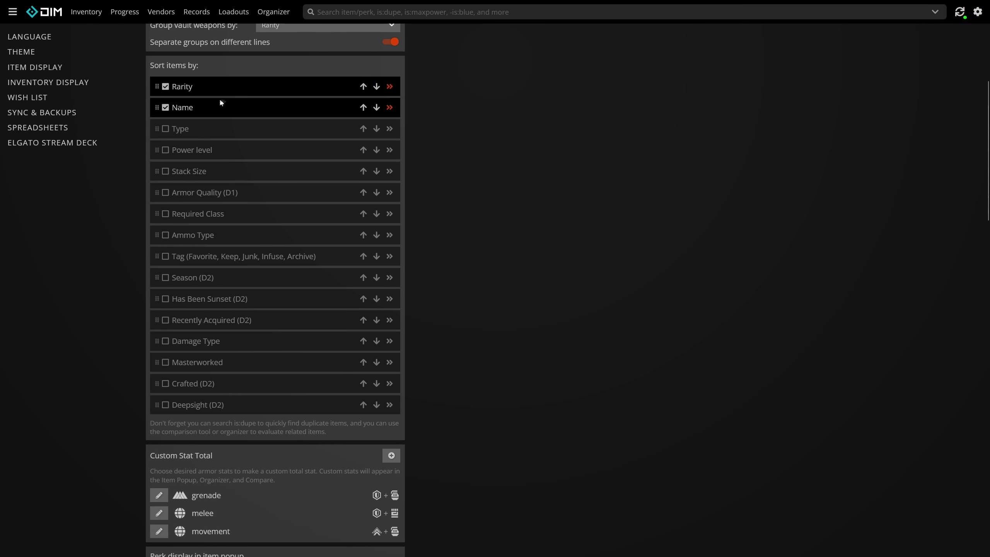
scroll(195, 133, up, 1)
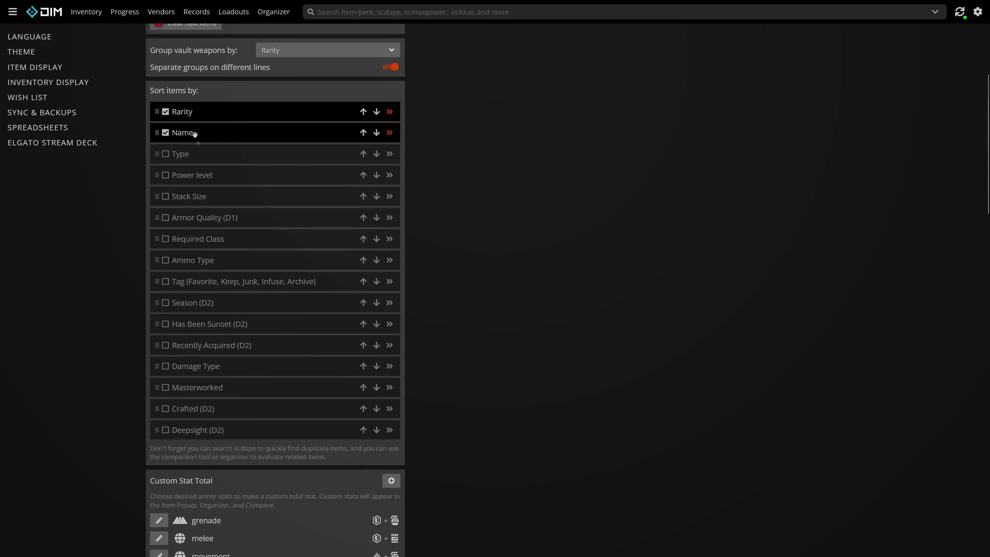
click(86, 11)
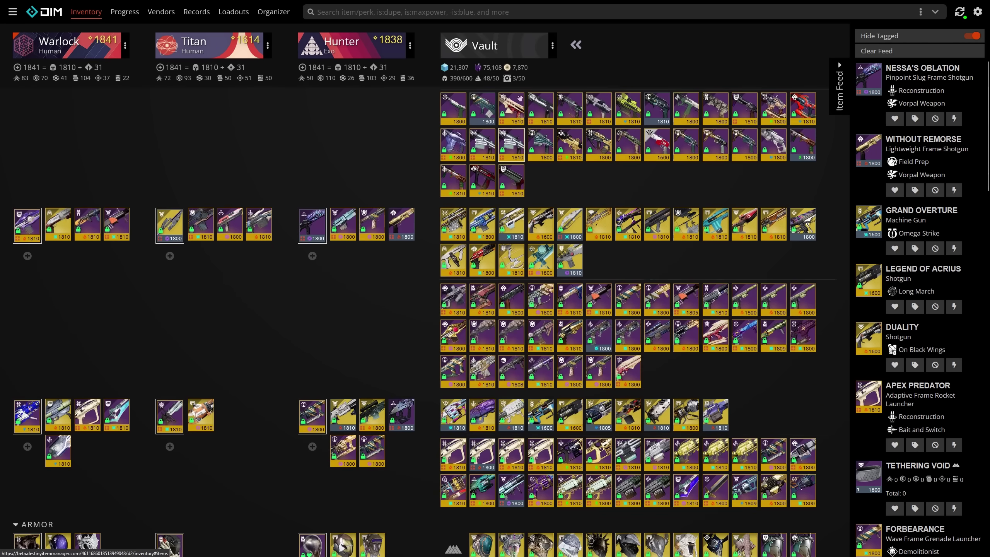
Move Mountaintop to the vault and Heritage to the Warlock.
scroll(506, 222, up, 4)
click(372, 207)
click(409, 341)
scroll(385, 273, up, 2)
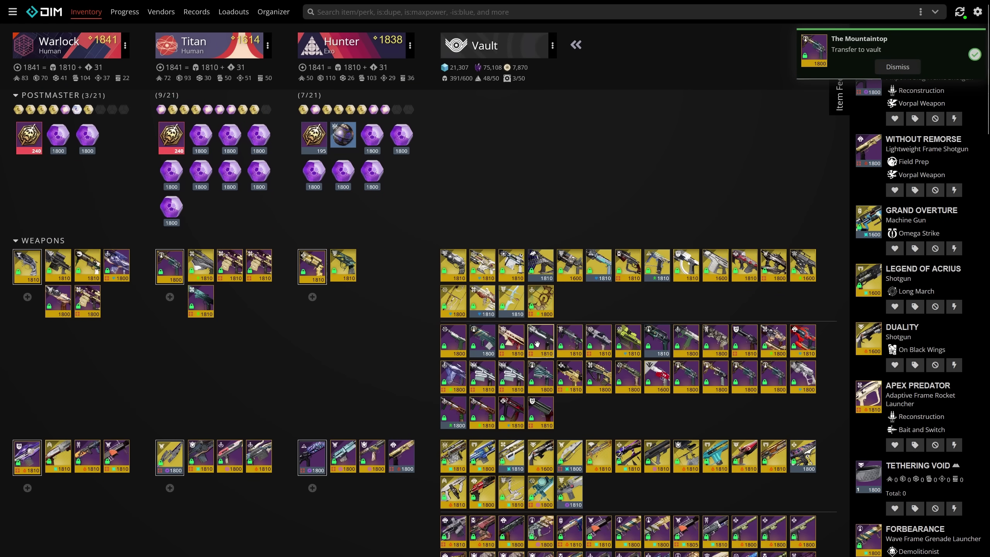
click(537, 343)
double_click(537, 343)
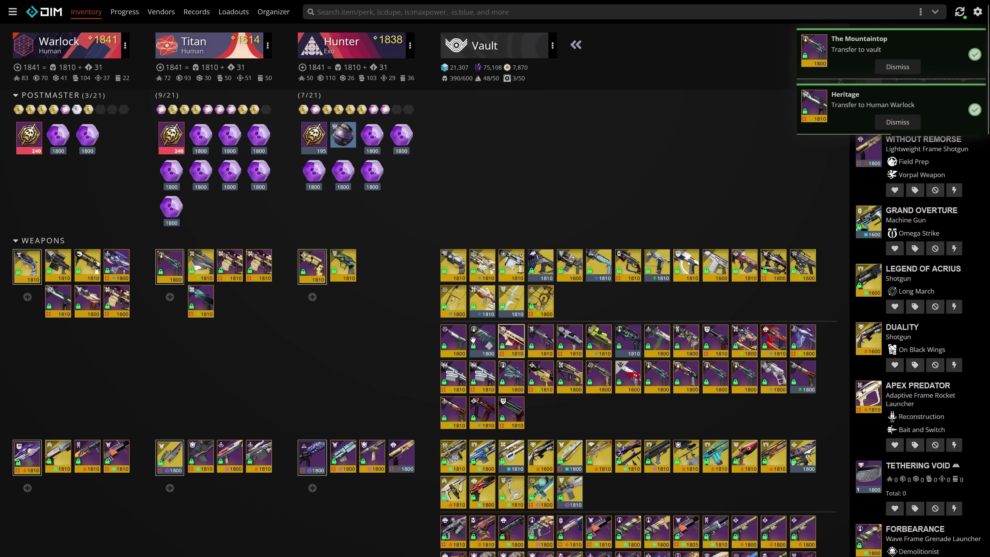
Compare Malfeasance, view its Armory page, then bring up the keyboard shortcuts list.
click(350, 272)
click(387, 207)
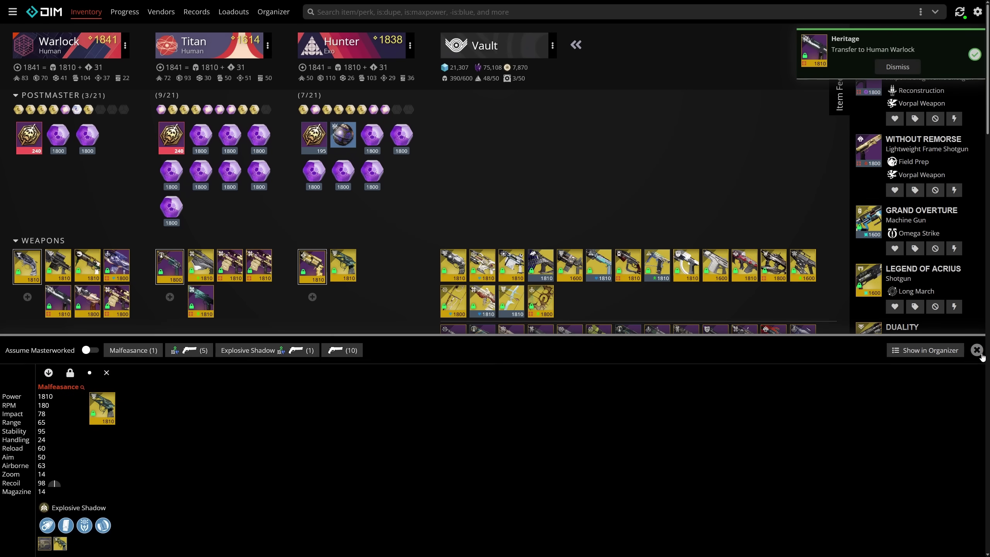
key(Escape)
click(343, 266)
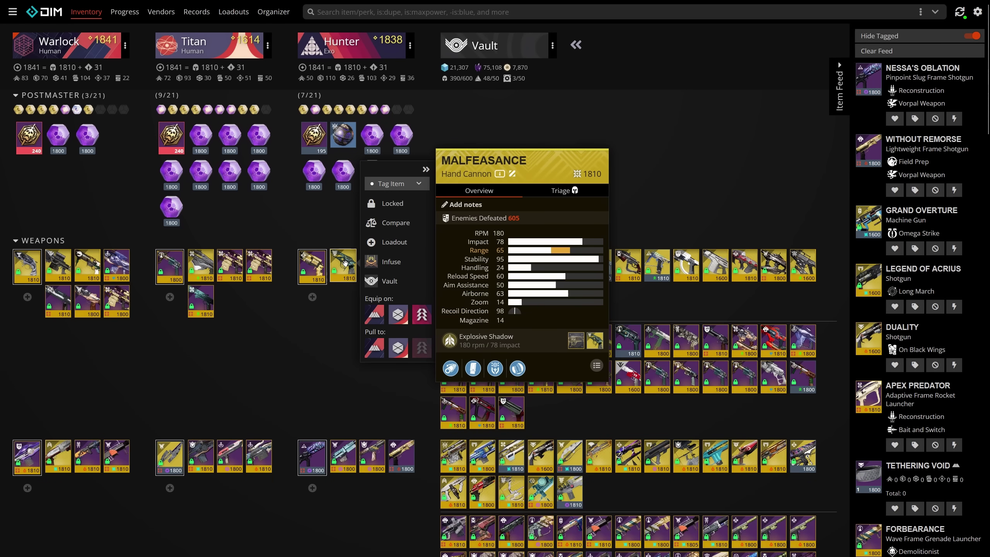
click(483, 160)
click(716, 248)
key(Escape)
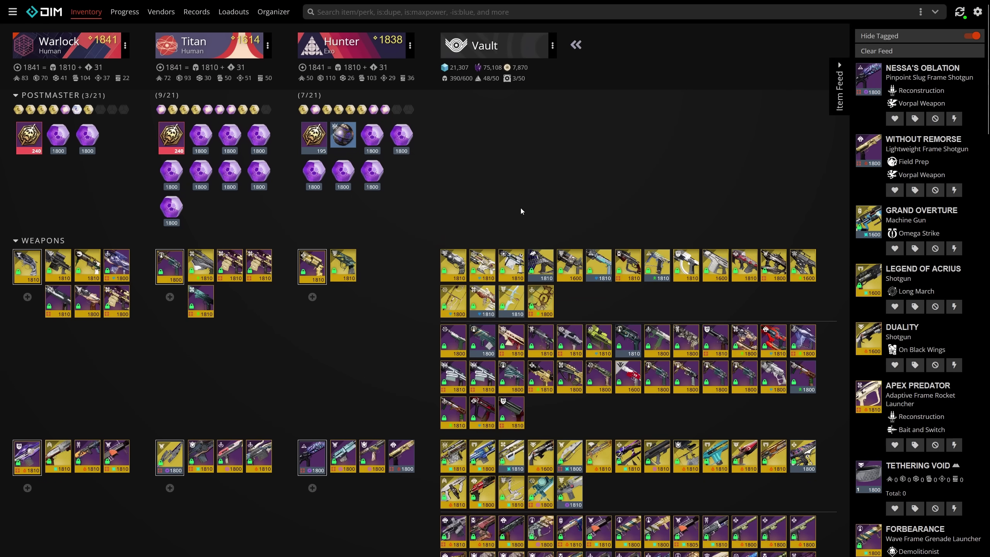
key(shift+slash)
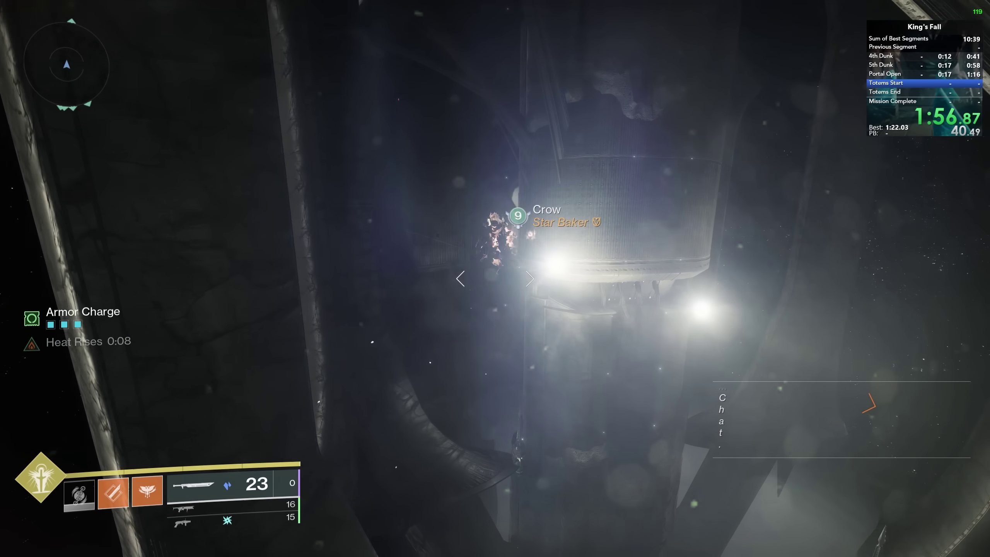
Icarus Dash mid-air onto the lit tower's ledge in King's Fall.
key(ctrl)
key(ctrl)
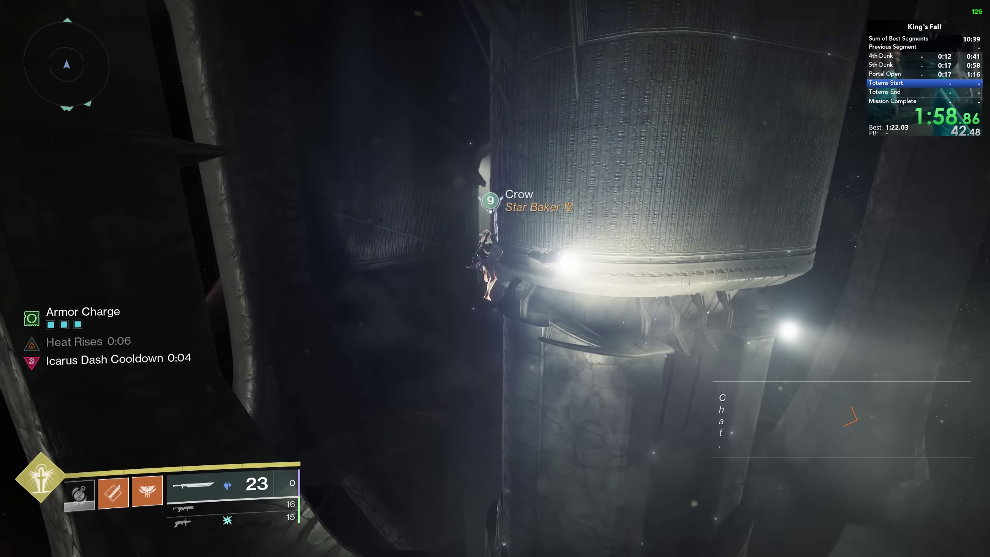